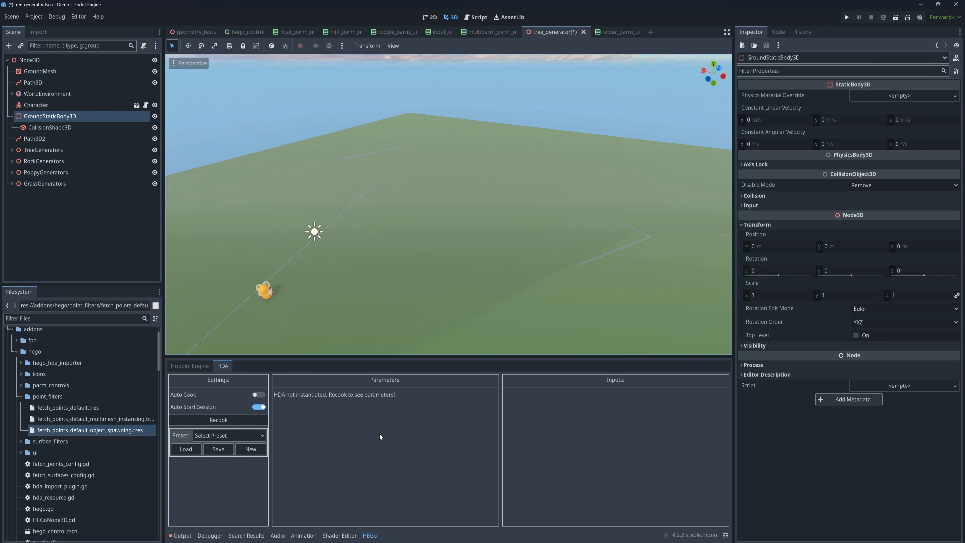
right_click_drag(507, 268, 316, 244)
left_click(504, 268)
mouse_move(504, 267)
right_mouse_down()
mouse_move(676, 276)
mouse_move(728, 312)
mouse_move(494, 268)
right_mouse_up()
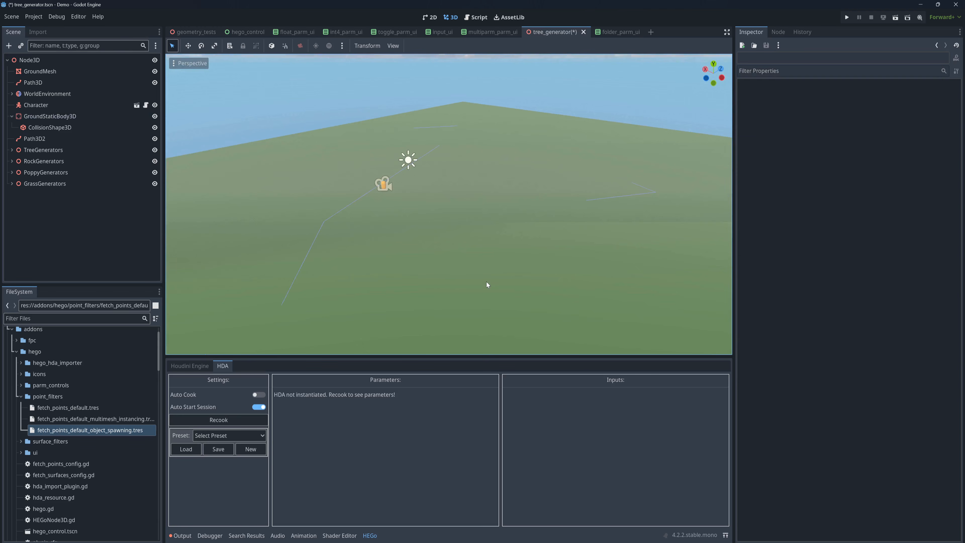
right_click_drag(492, 261, 433, 247)
key("w")
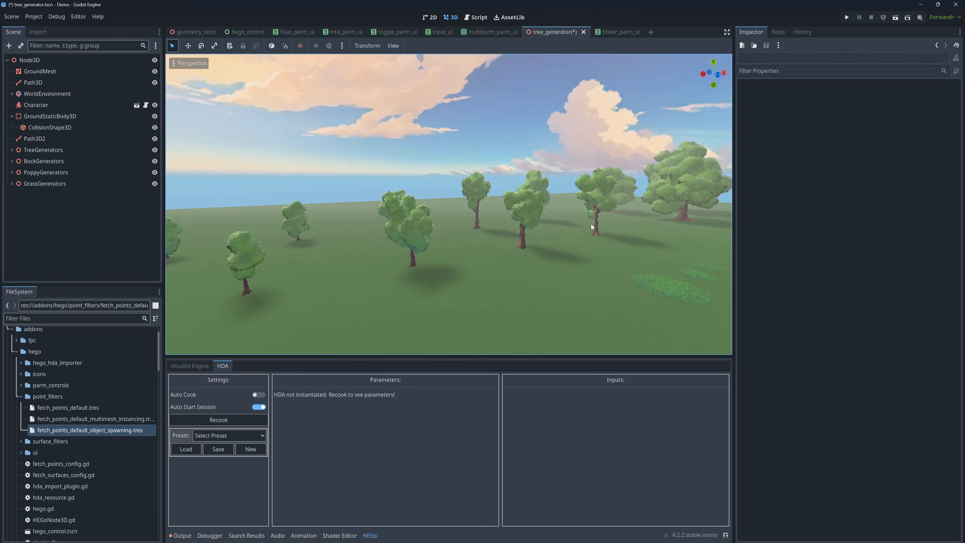
right_click_drag(572, 223, 686, 247)
Add a HEGoNode3D node to the scene root, finding it by searching for "hegonode"
left_click(74, 224)
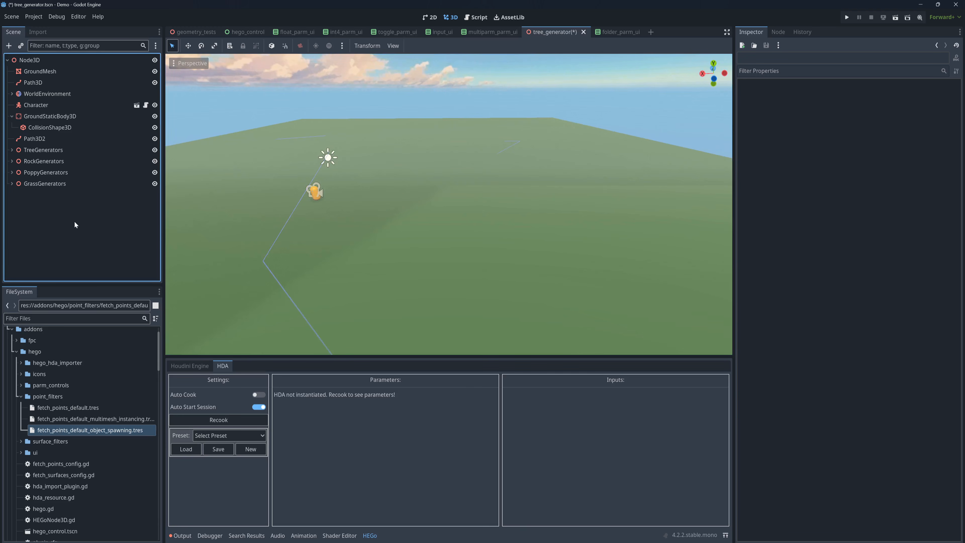
key("ctrl+a")
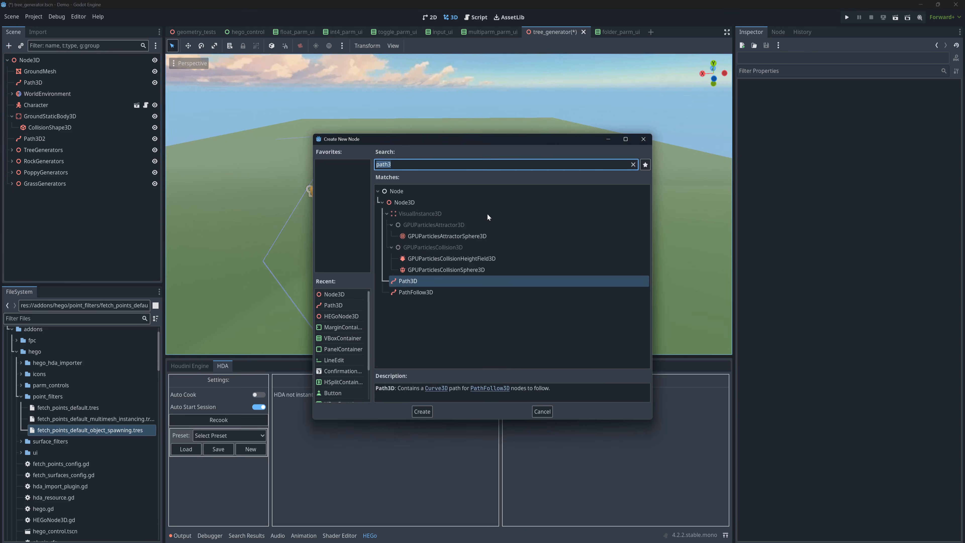
type("hegonode")
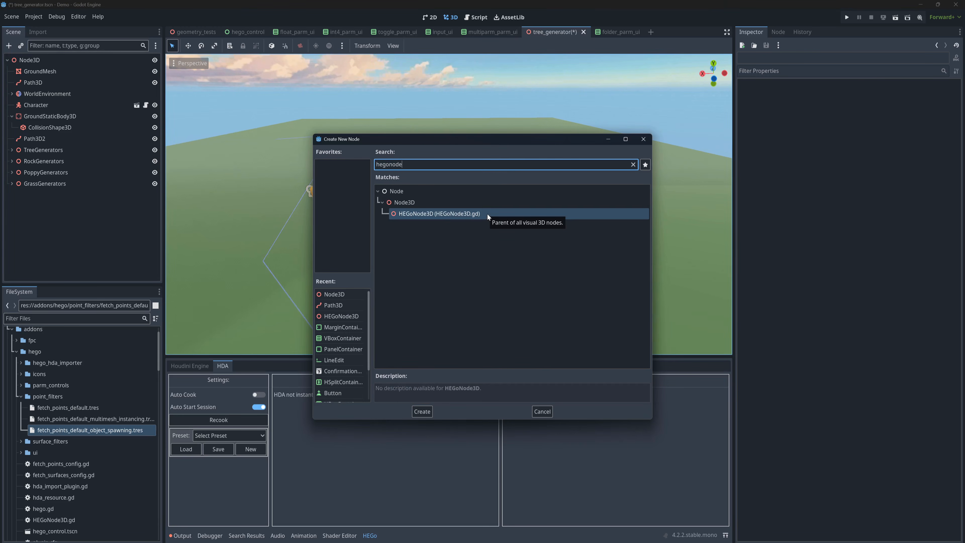
left_click(421, 411)
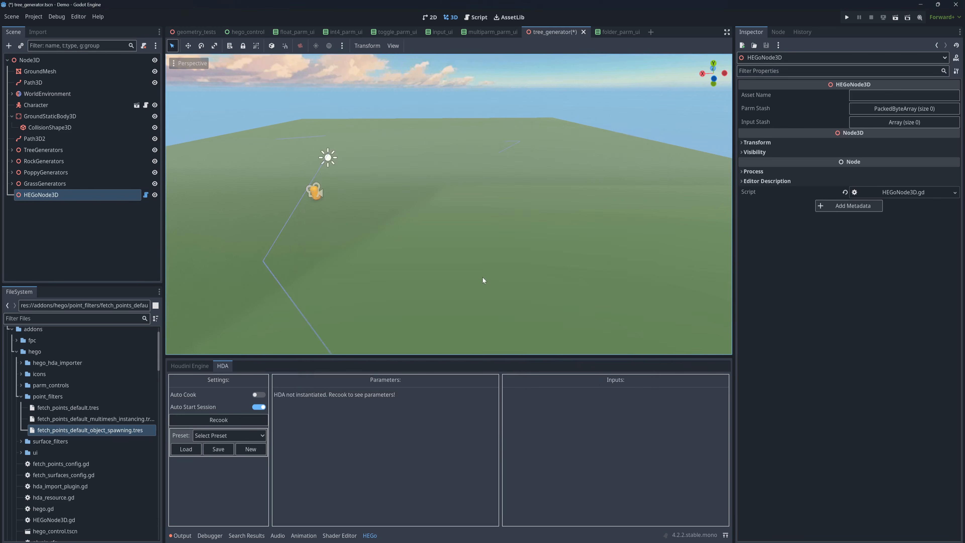
Move the new HEGoNode3D horizontally across the ground, away from the existing trees and onto the empty grass area
right_click_drag(495, 272, 435, 304)
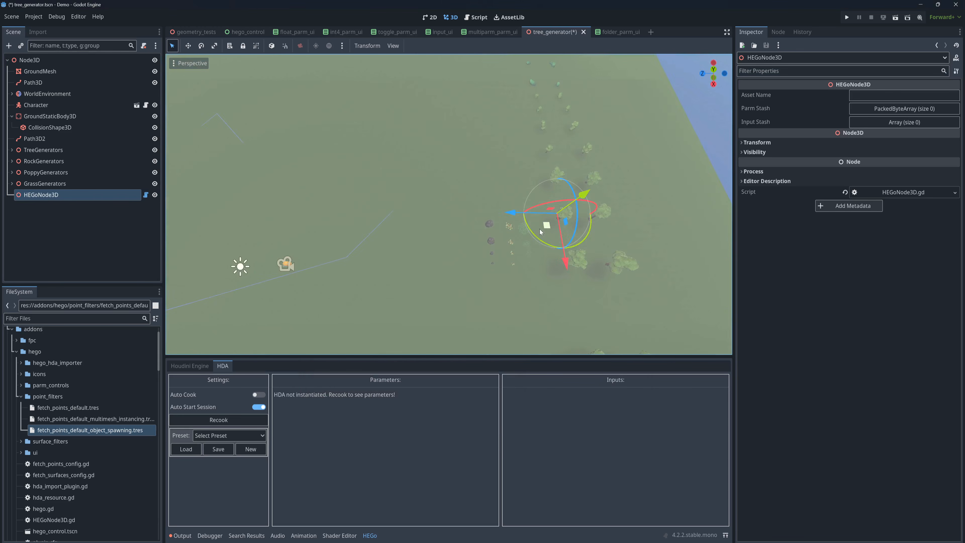
left_click_drag(541, 229, 287, 181)
right_click_drag(288, 180, 221, 153)
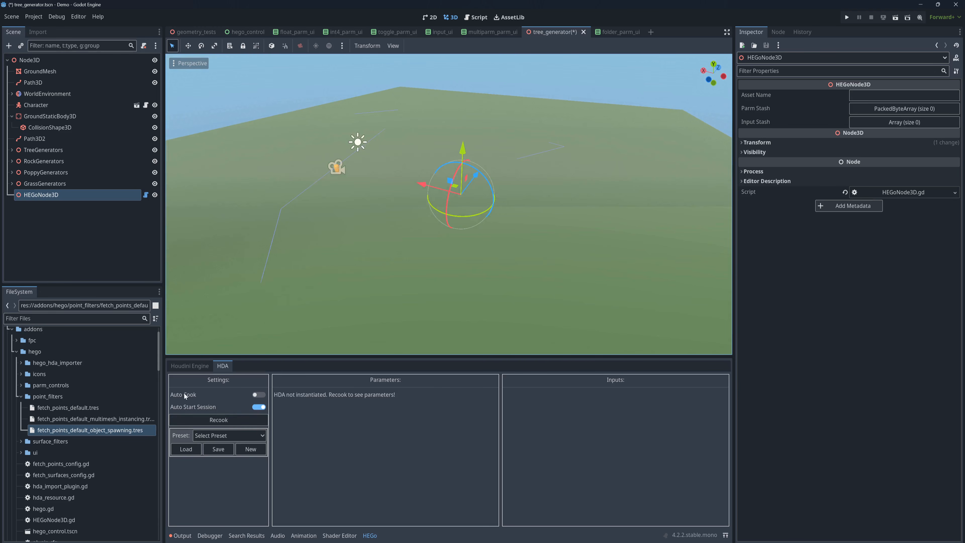
Check the output log and the Houdini Engine session controls, and return to the HDA settings
left_click(370, 535)
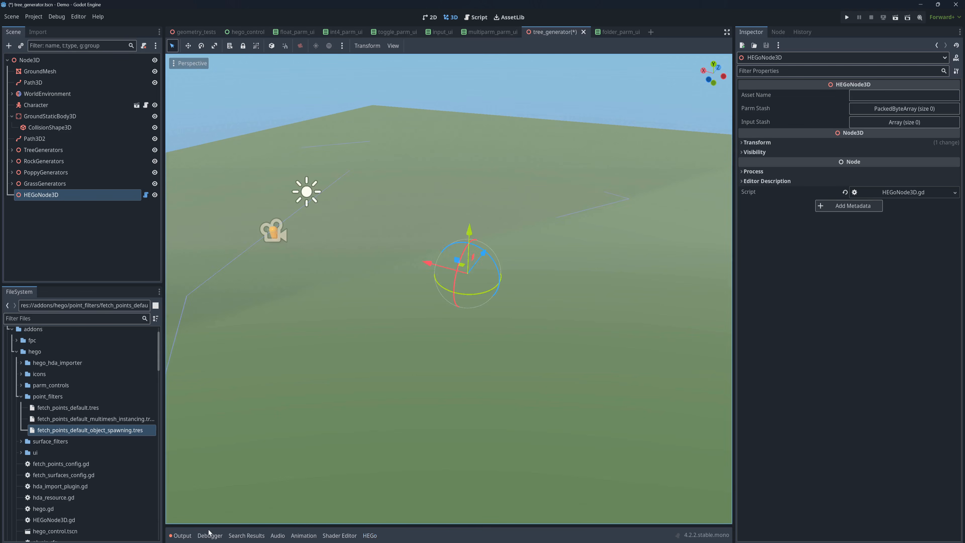
left_click(183, 535)
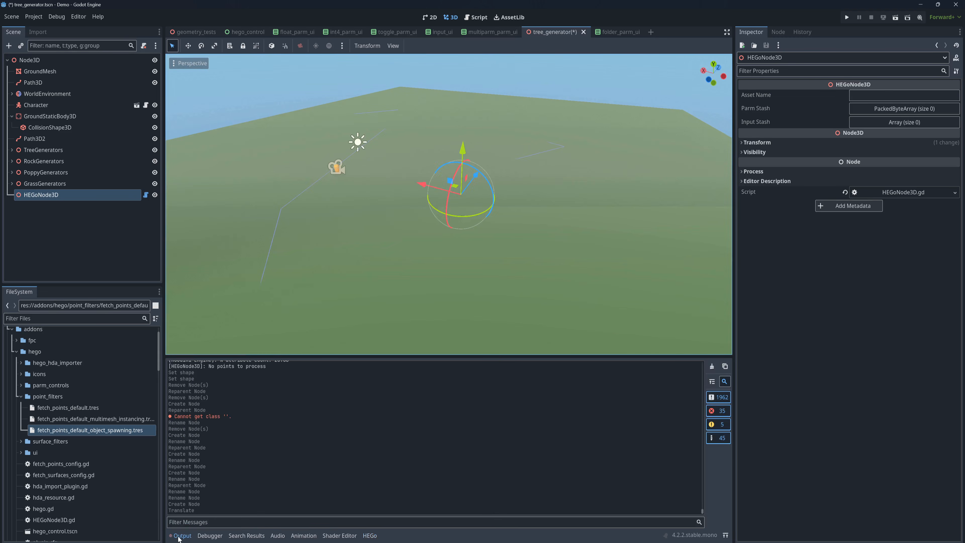
left_click(180, 536)
left_click(370, 536)
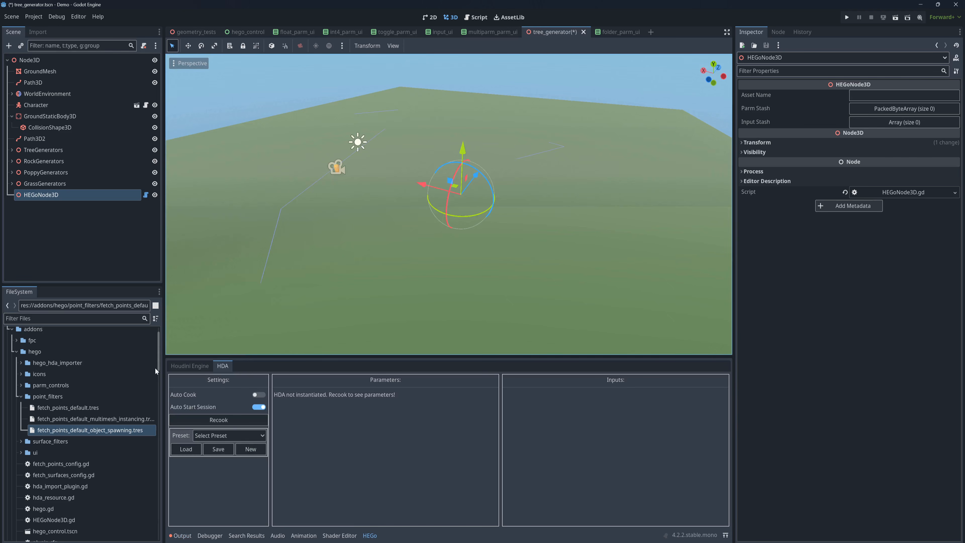
left_click(200, 368)
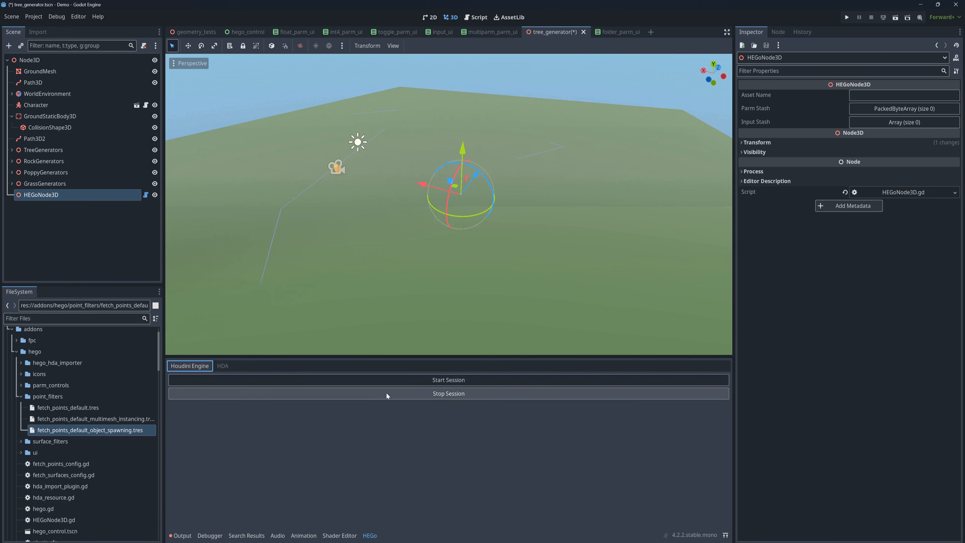
left_click(222, 366)
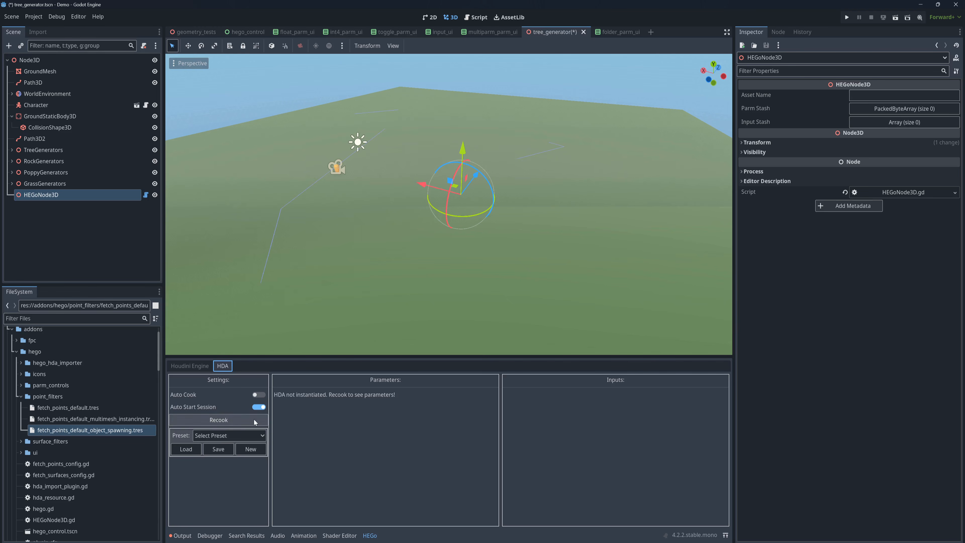
Set the HEGoNode3D's Asset Name to HEGo_BiomeGenerator
mouse_move(551, 163)
right_mouse_down()
mouse_move(584, 156)
mouse_move(556, 167)
right_mouse_up()
mouse_move(460, 216)
right_mouse_down()
mouse_move(460, 203)
mouse_move(459, 216)
right_mouse_up()
left_click(904, 95)
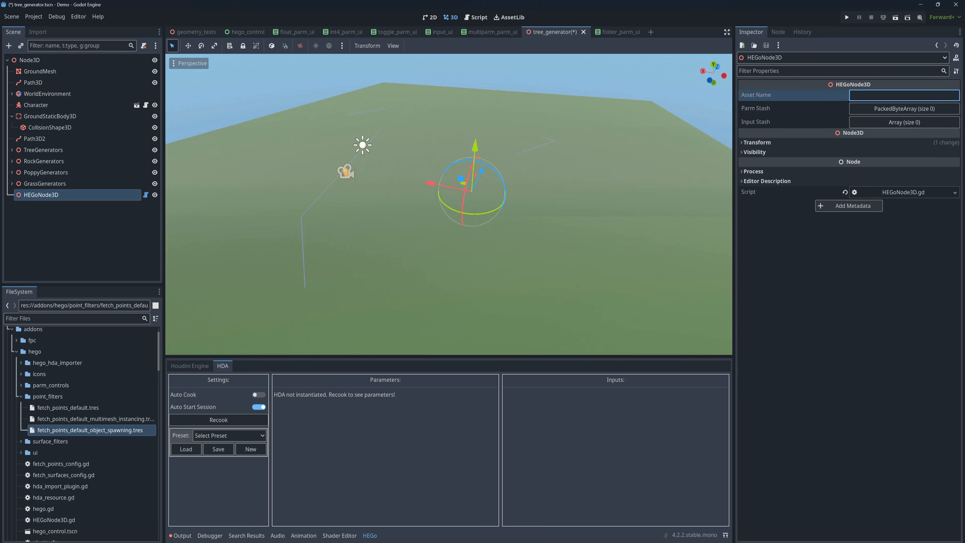
type("HEGo_BiomeGenerator")
key("Return")
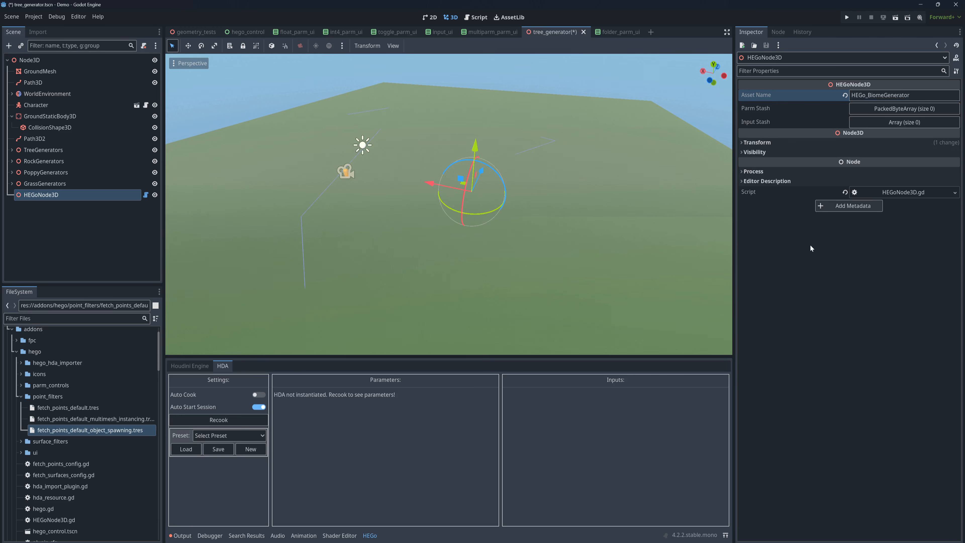
Recook the HEGoNode3D to instantiate its HDA and look through the large tree parameters
middle_click_drag(624, 225, 602, 229)
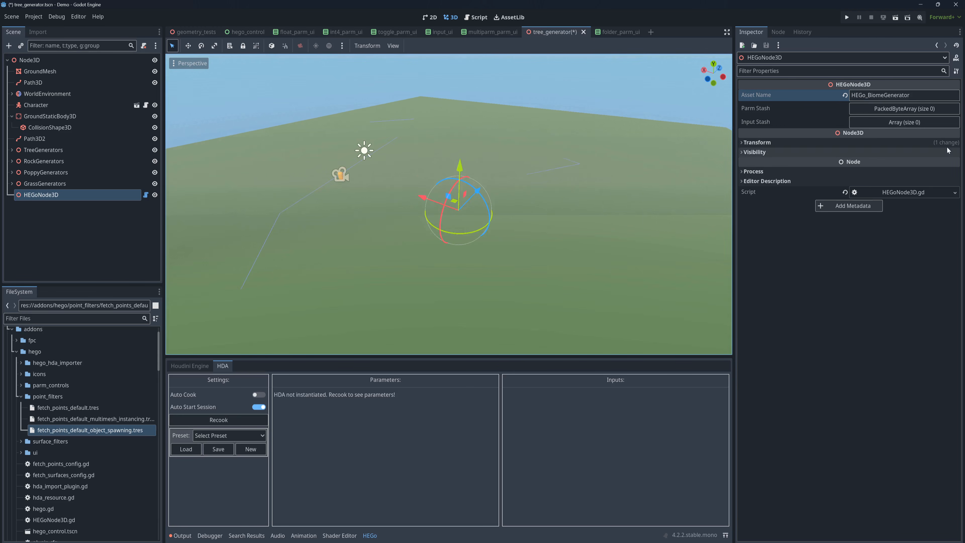
double_click(906, 96)
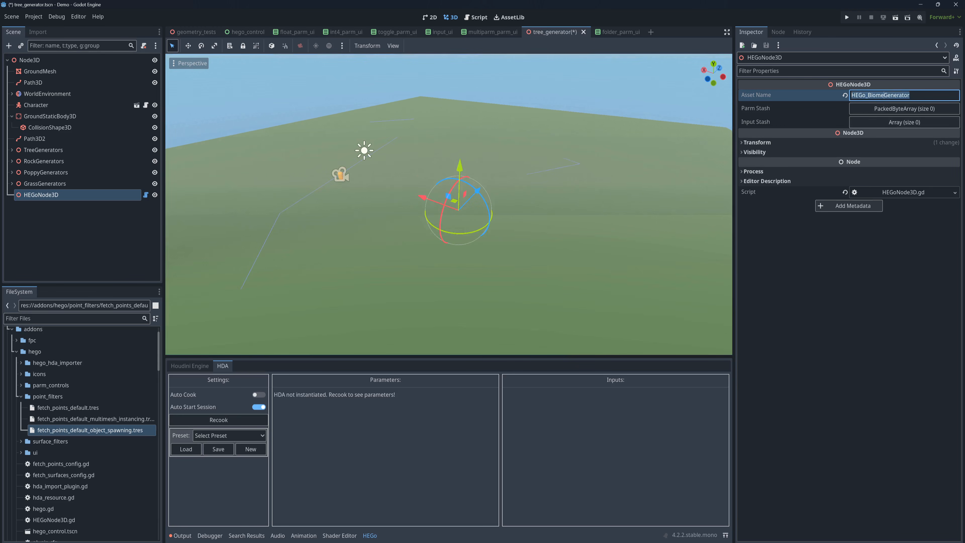
left_click(884, 95)
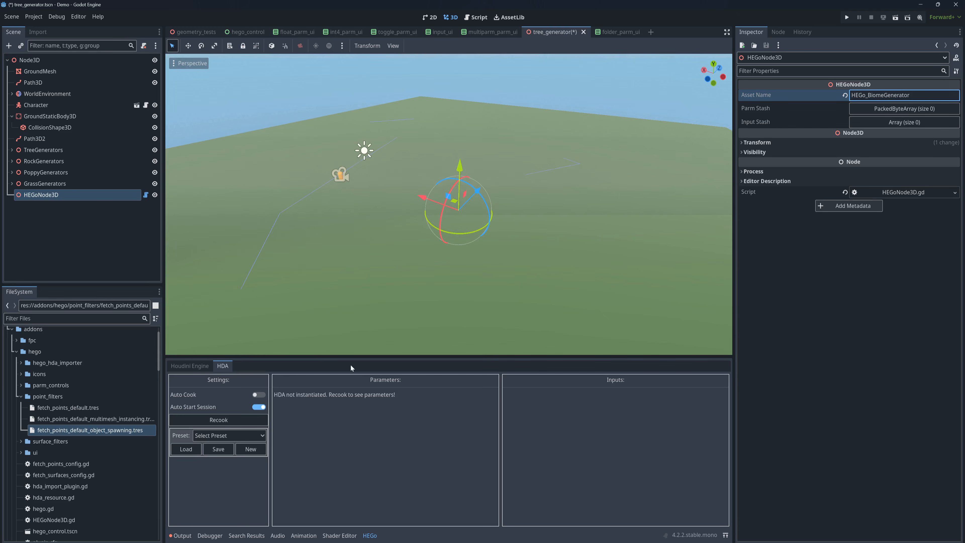
left_click(910, 95)
mouse_move(482, 263)
right_mouse_down()
mouse_move(500, 263)
mouse_move(488, 259)
right_mouse_up()
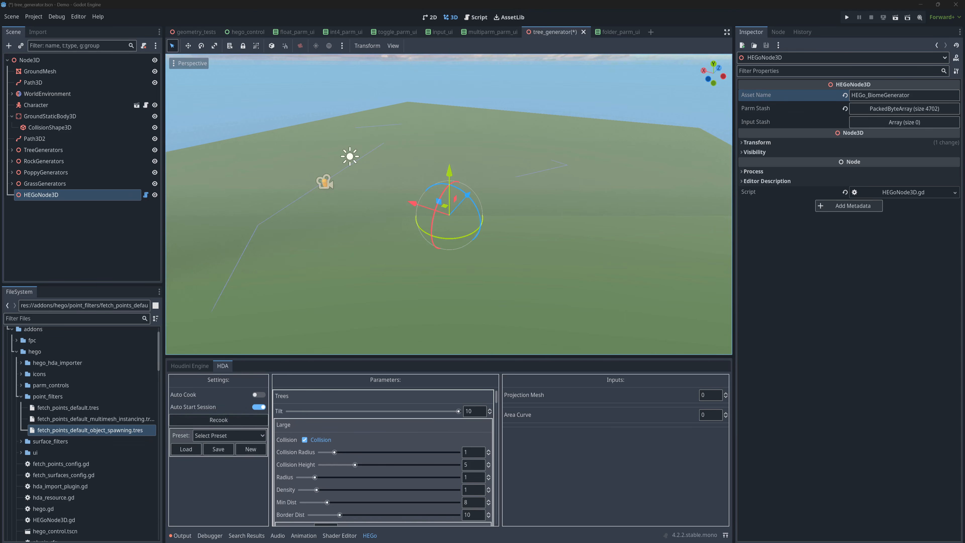
scroll(398, 445, "down", 10)
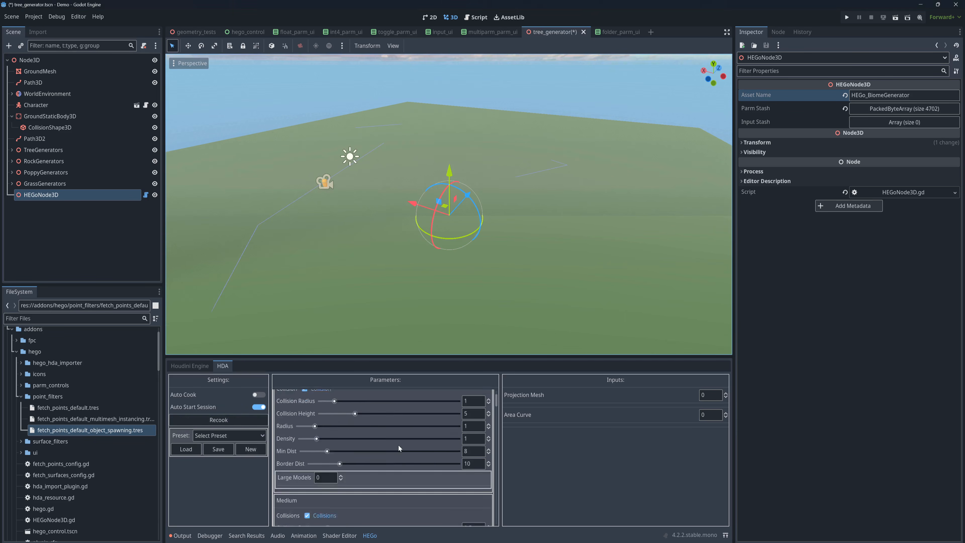
scroll(409, 429, "up", 10)
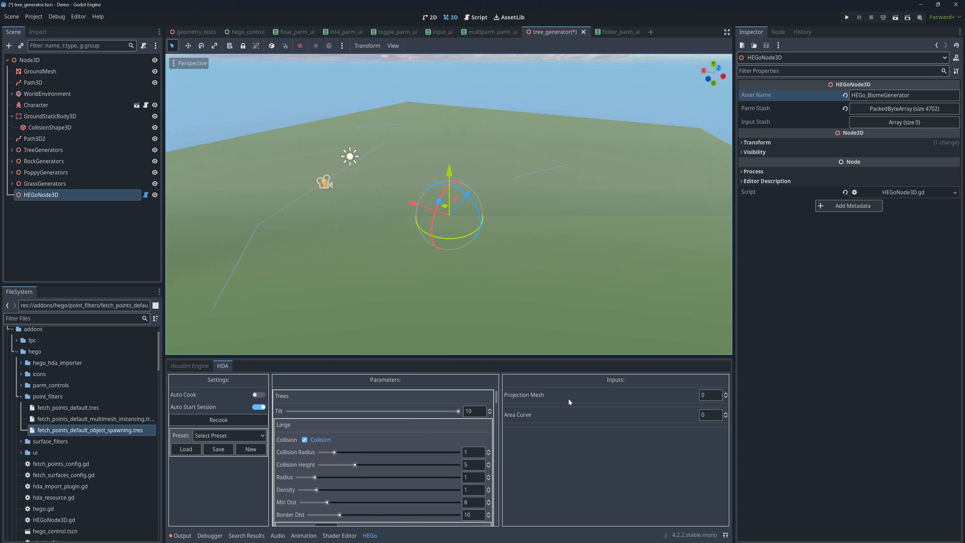
Set the Projection Mesh input count to 1 and assign the GroundMesh node to it
key("w")
right_click_drag(448, 204, 444, 186)
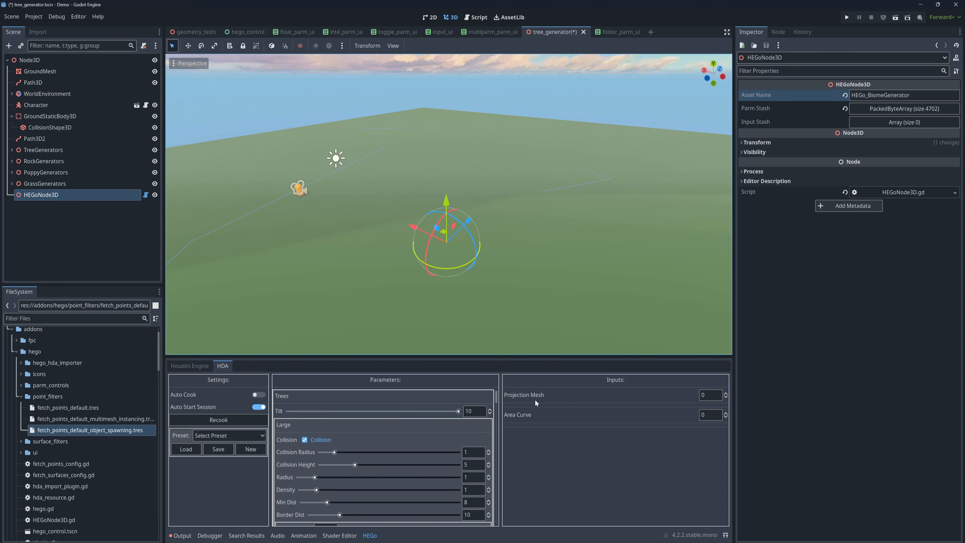
right_click_drag(509, 289, 529, 312)
key("e")
key("s")
key("q")
key("w")
left_click(725, 394)
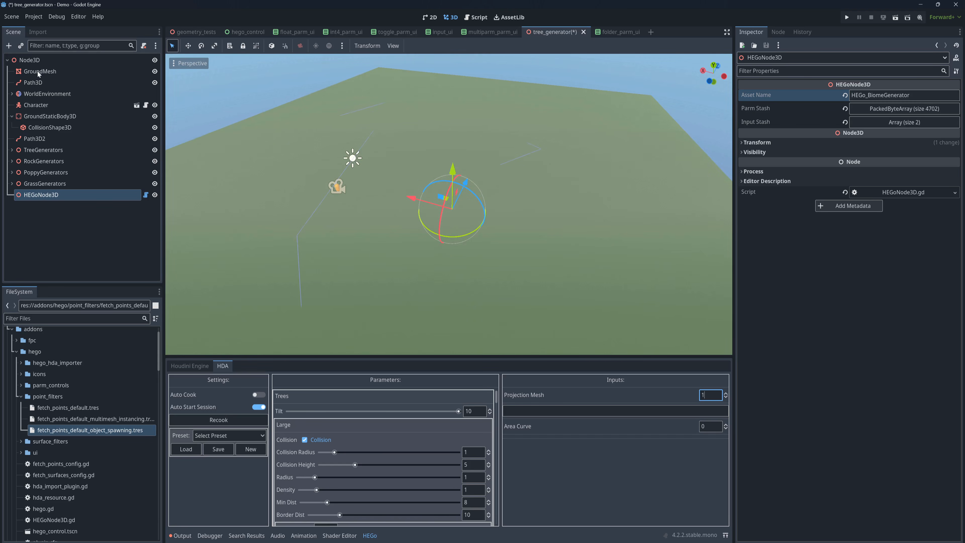
left_click_drag(38, 74, 536, 412)
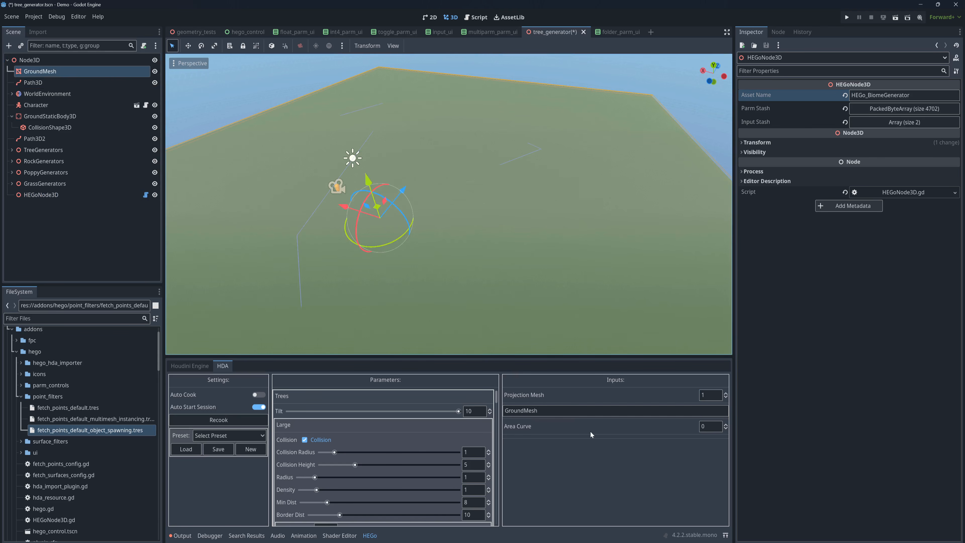
Set the Area Curve input count to 1, assign the Path3D node to it and recook the HDA
left_click(726, 424)
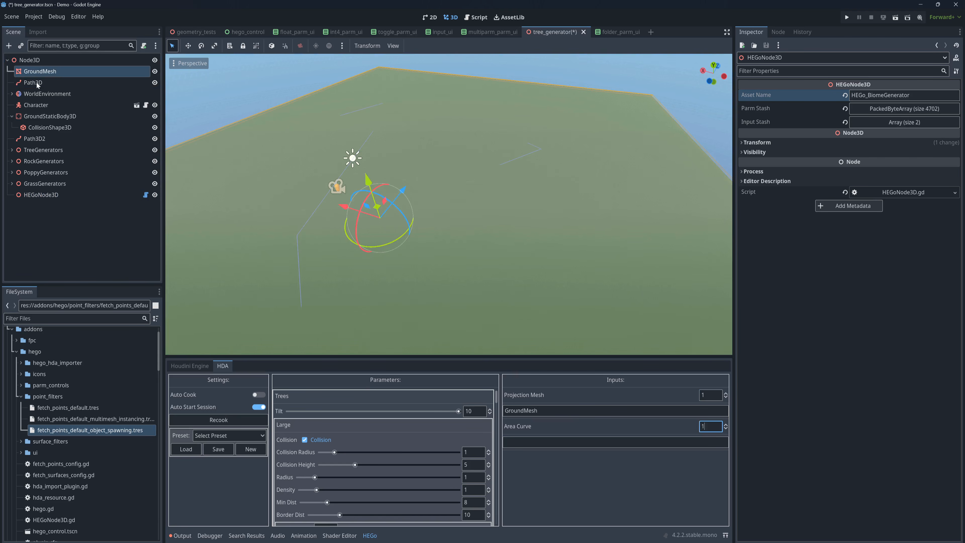
left_click_drag(37, 85, 540, 442)
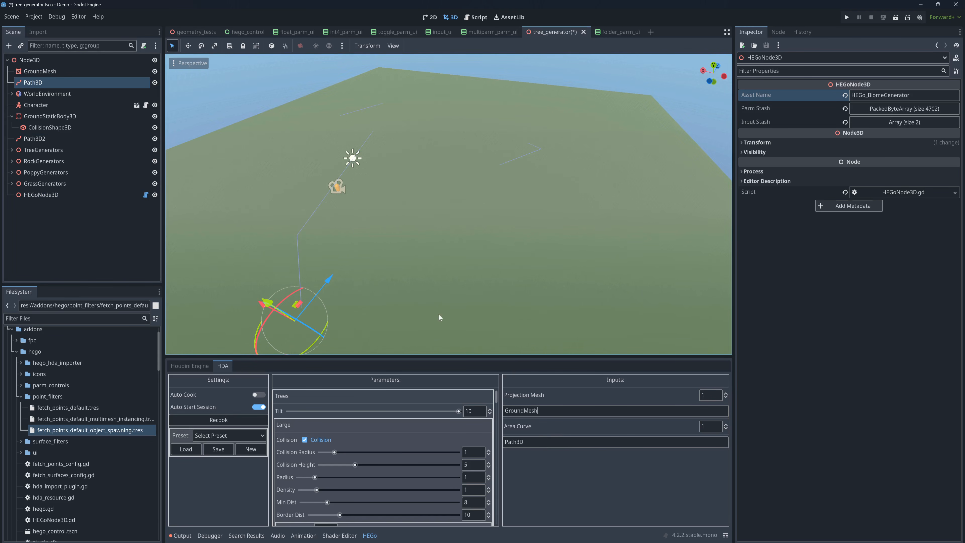
mouse_move(439, 319)
right_mouse_down()
mouse_move(457, 312)
mouse_move(448, 313)
right_mouse_up()
key("s")
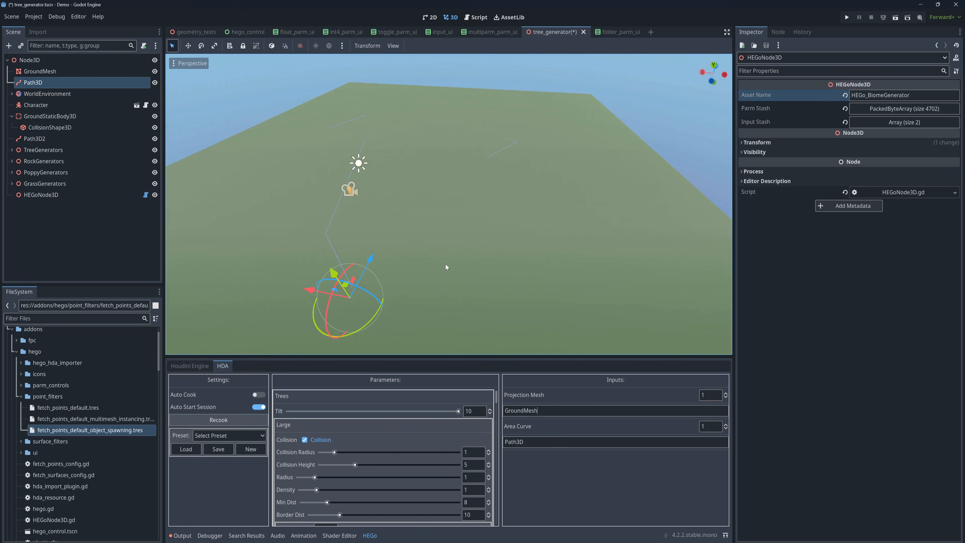
mouse_move(456, 261)
right_mouse_down()
mouse_move(454, 219)
mouse_move(462, 249)
right_mouse_up()
key("w")
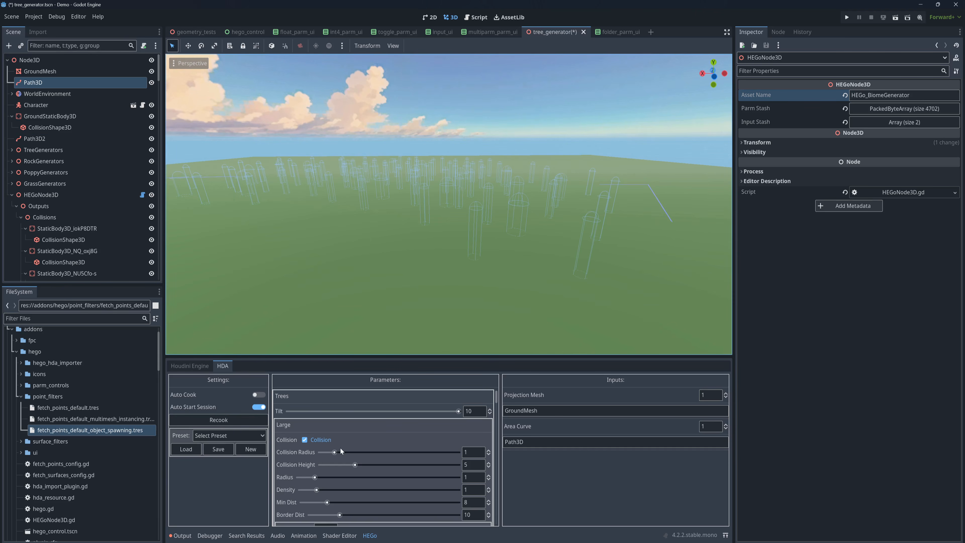
Examine the generated collision shapes on the terrain and the large, medium and small tree parameters
scroll(396, 450, "down", 8)
scroll(399, 446, "up", 2)
key("s")
right_click_drag(502, 301, 469, 311)
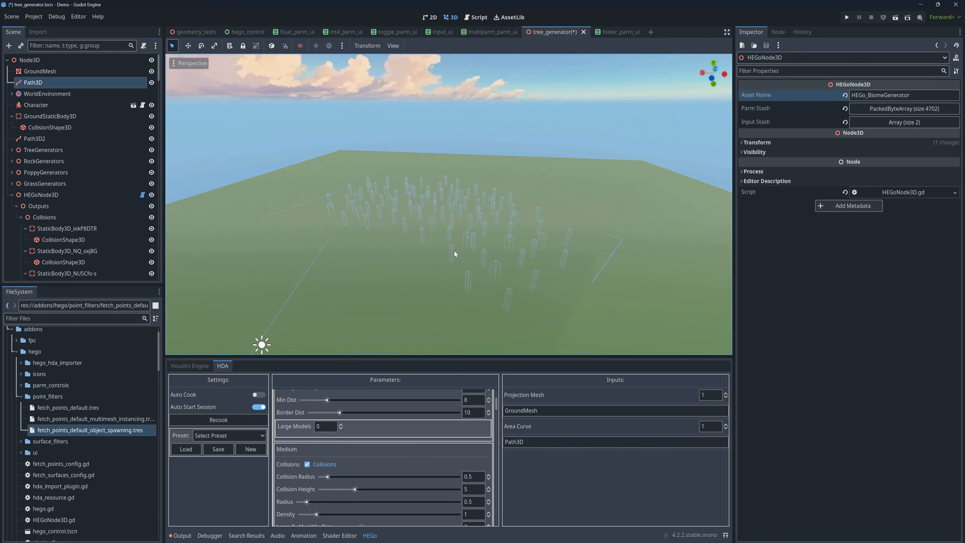
scroll(400, 442, "down", 3)
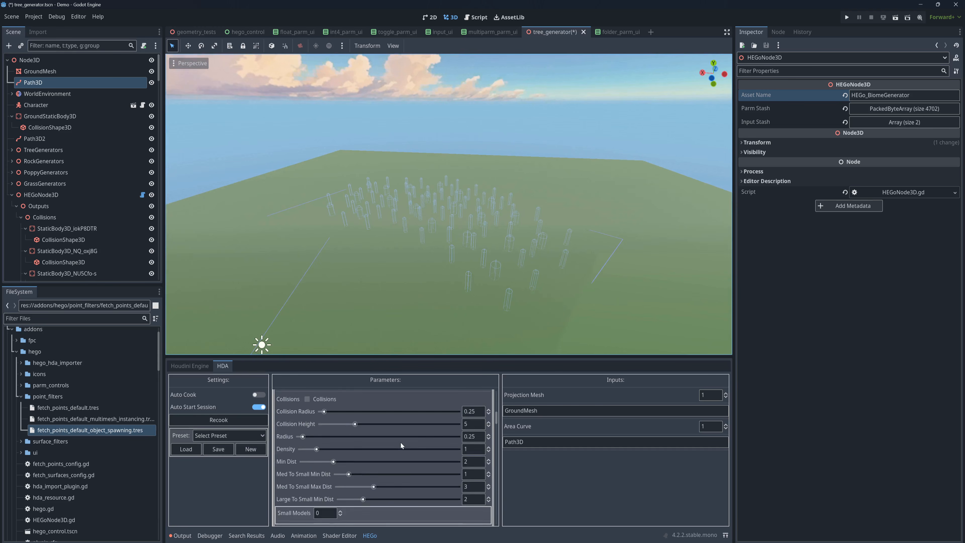
scroll(390, 445, "up", 6)
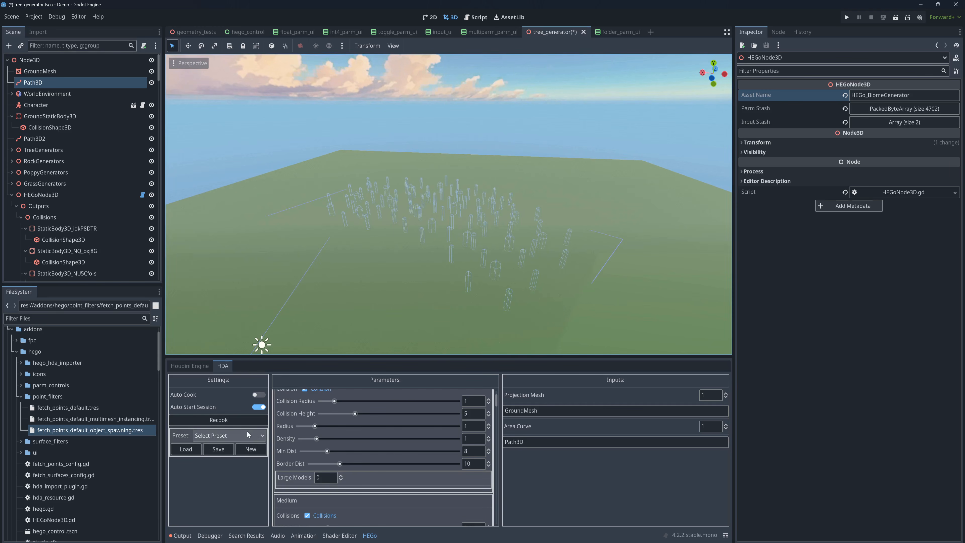
Select the oak_field_01 preset for the biome generator HDA
left_click(238, 436)
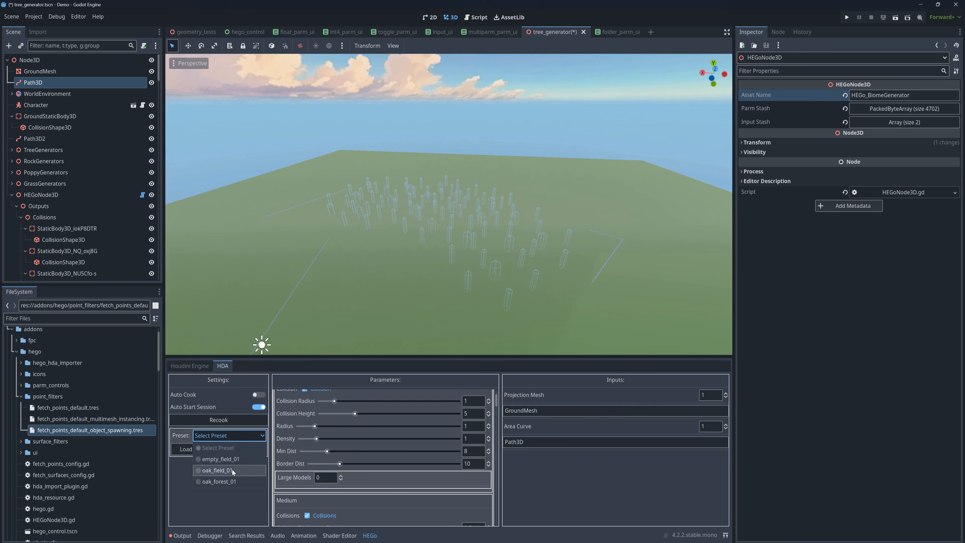
left_click(241, 438)
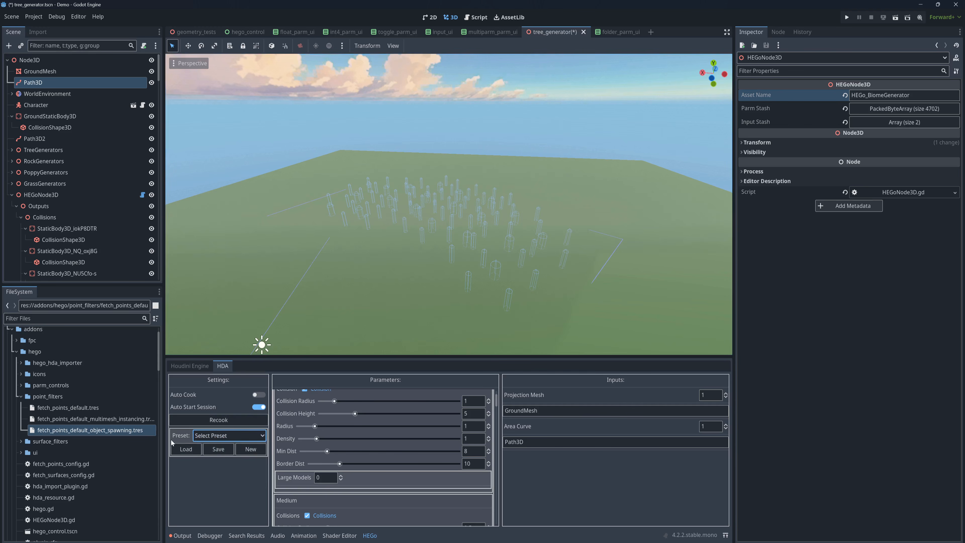
left_click(235, 435)
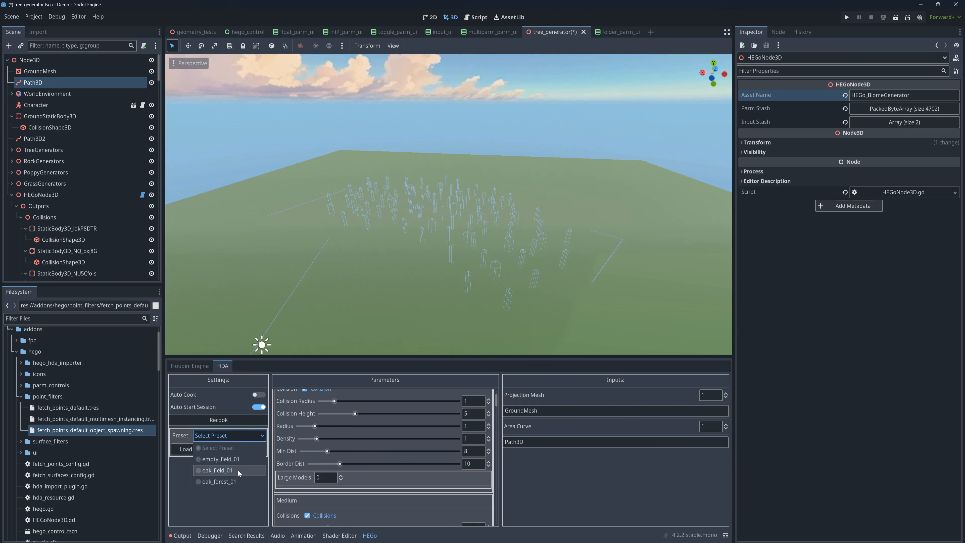
left_click(218, 470)
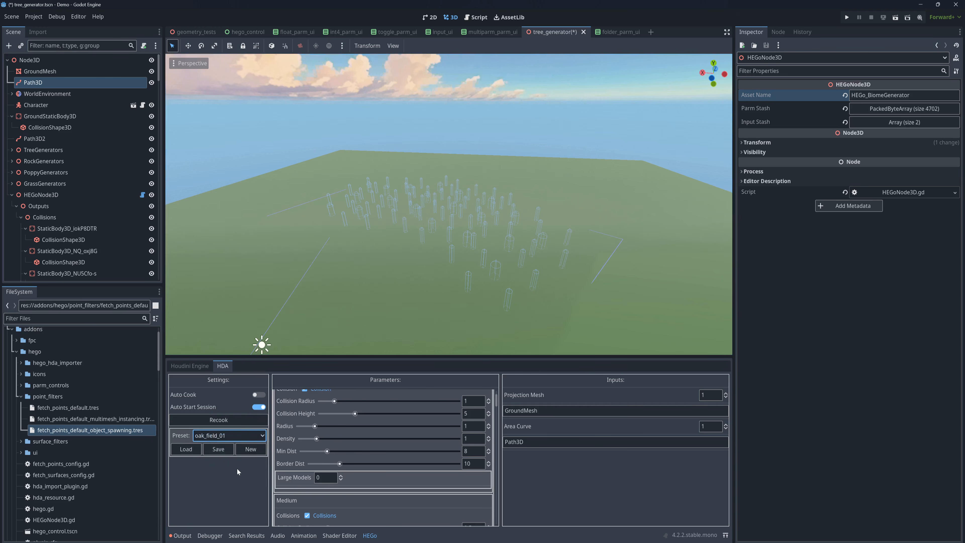
Load the oak_field_01 preset into the biome generator HDA and review the loaded tree parameters
left_click(186, 449)
scroll(372, 453, "down", 2)
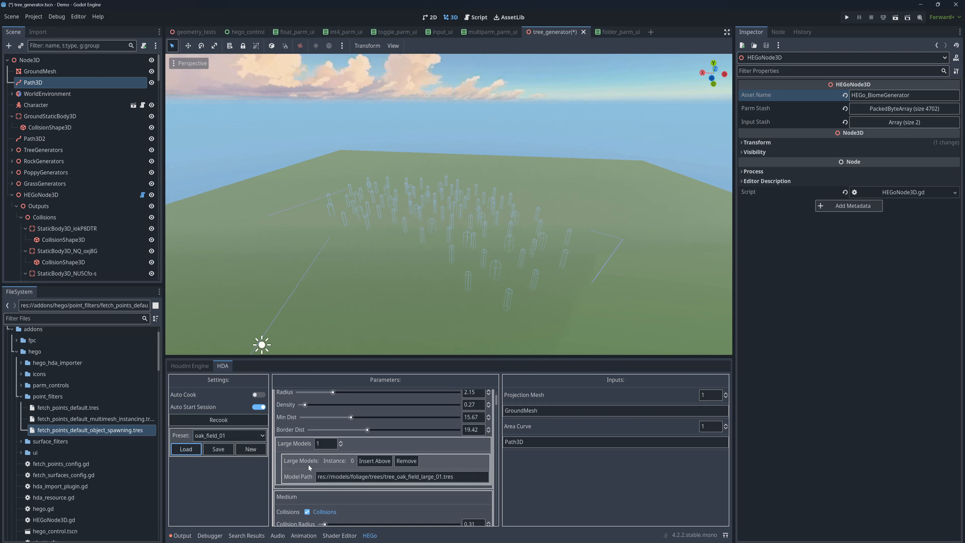
scroll(309, 464, "down", 4)
scroll(302, 426, "up", 8)
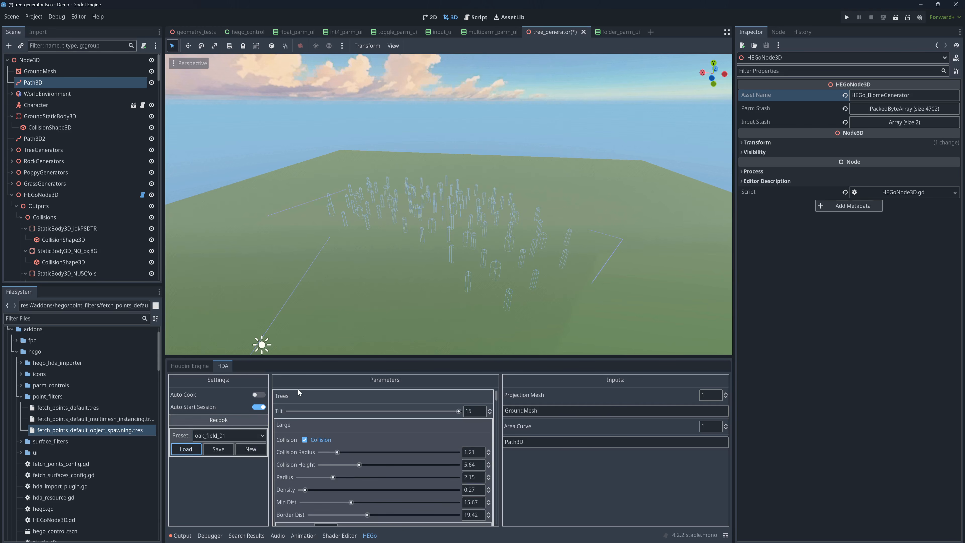
Examine the generated oak field biome on the ground mesh from above
key("w")
right_click_drag(484, 287, 446, 330)
key("s")
key("w")
key("s")
key("d")
key("w")
key("s")
right_click_drag(261, 273, 261, 263)
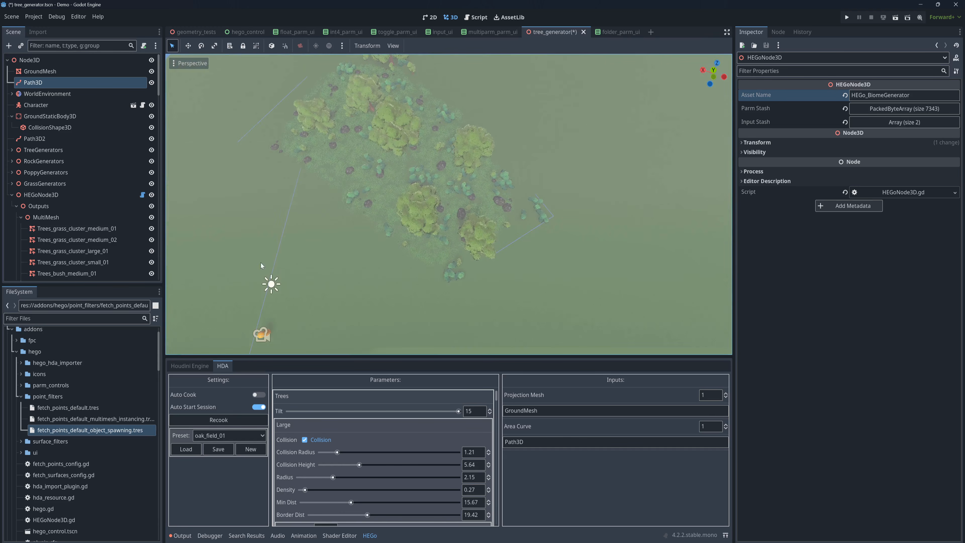
Adjust the Path3D area curve, return to HEGoNode3D and view the regenerated oak field from ground level
left_click(38, 83)
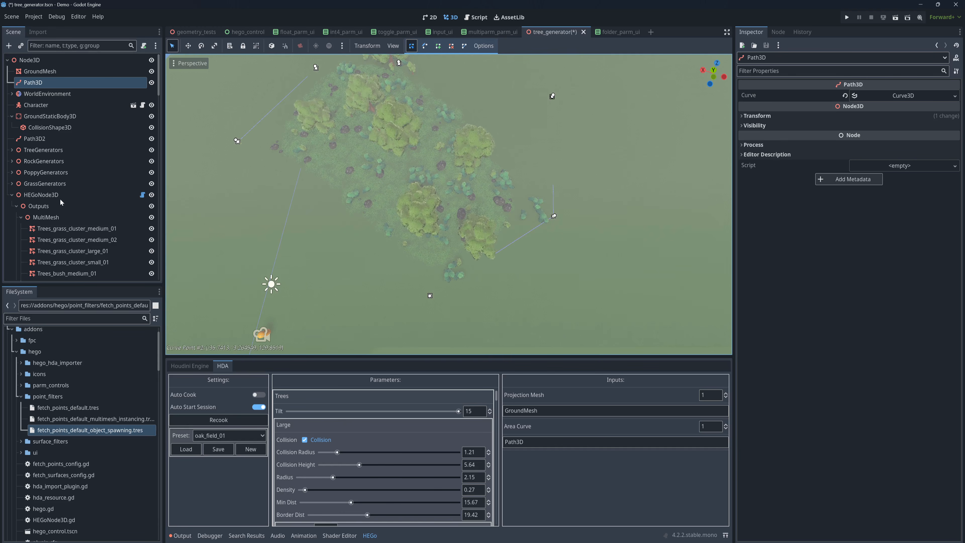
left_click(41, 195)
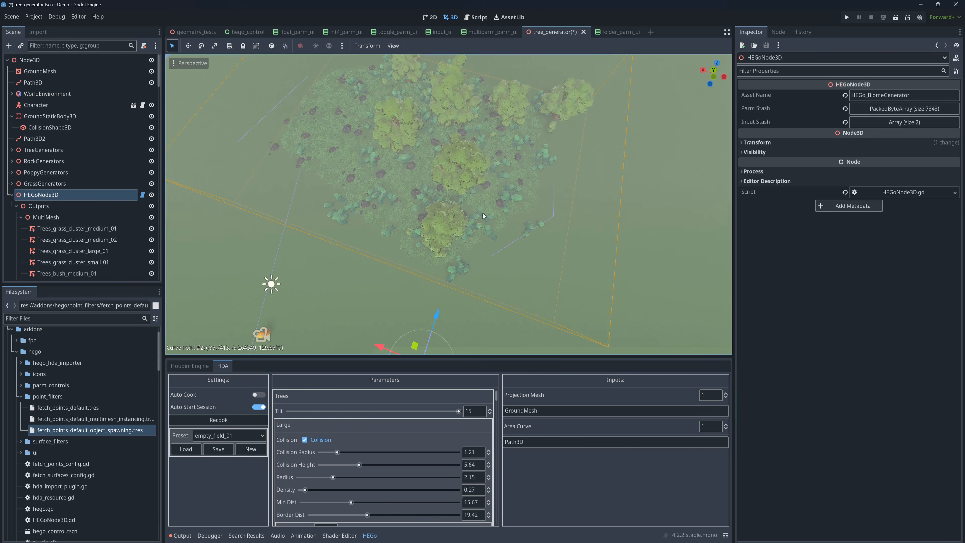
right_click_drag(482, 213, 471, 116)
key("w")
key("w")
left_click(482, 209)
key("s")
right_click_drag(482, 209, 469, 208)
Review the grass, bush, rock and oak MultiMesh instances generated under the HEGoNode3D Outputs node
scroll(85, 211, "down", 2)
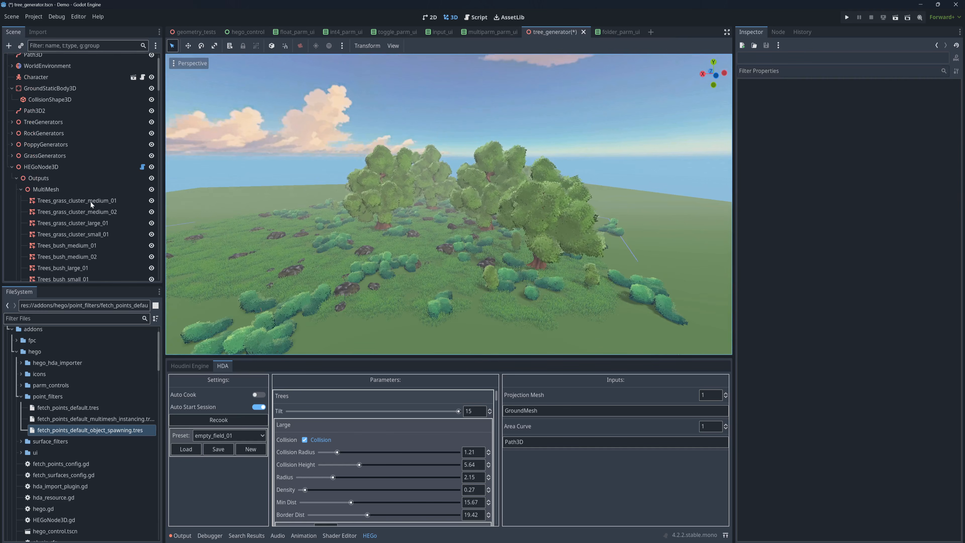
left_click(61, 188)
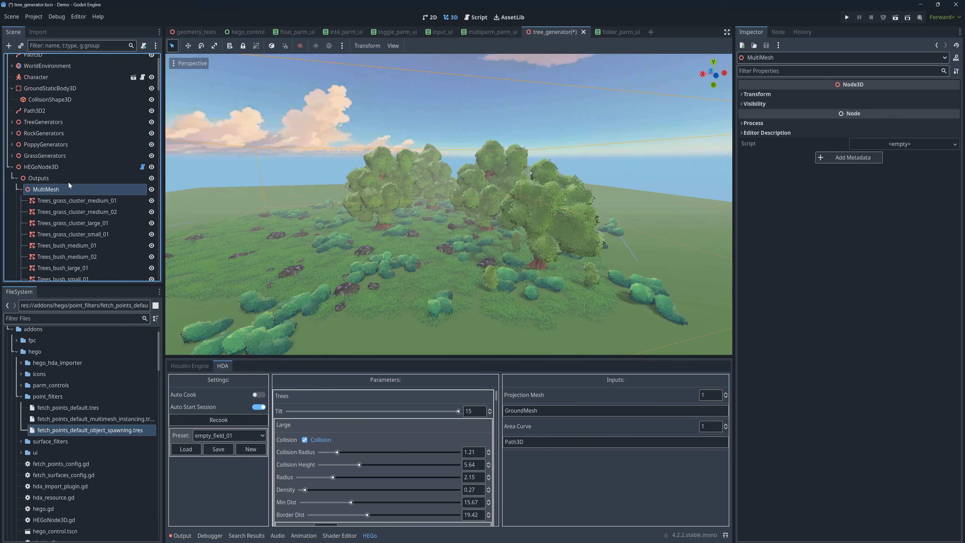
left_click(62, 178)
scroll(50, 178, "down", 2)
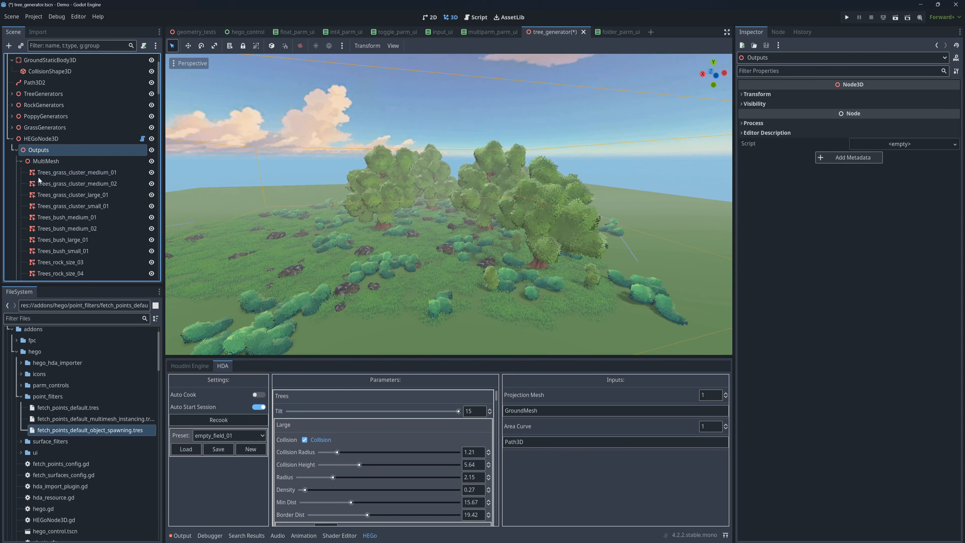
left_click(46, 162)
left_click(47, 149)
left_click(55, 161)
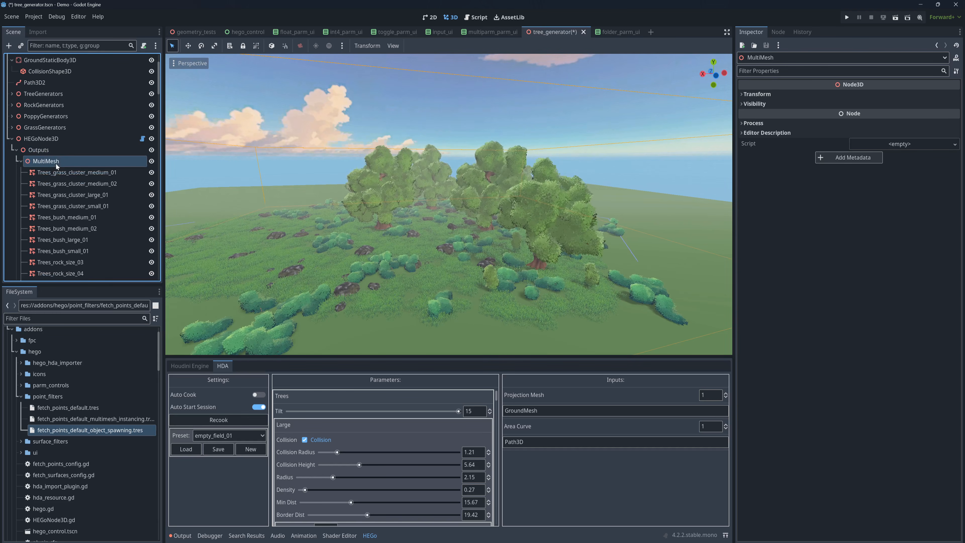
scroll(74, 167, "down", 3)
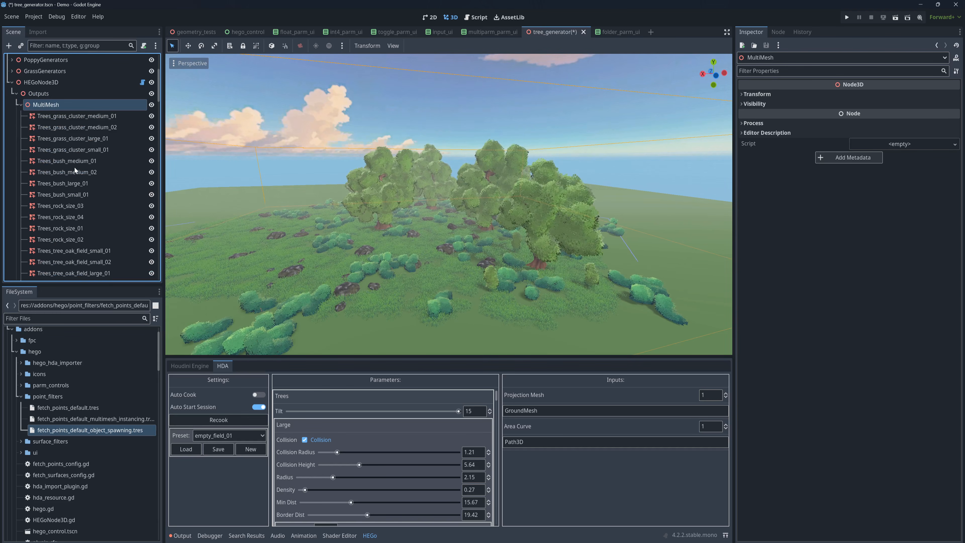
left_click(74, 117)
left_click(86, 128)
scroll(92, 159, "down", 6)
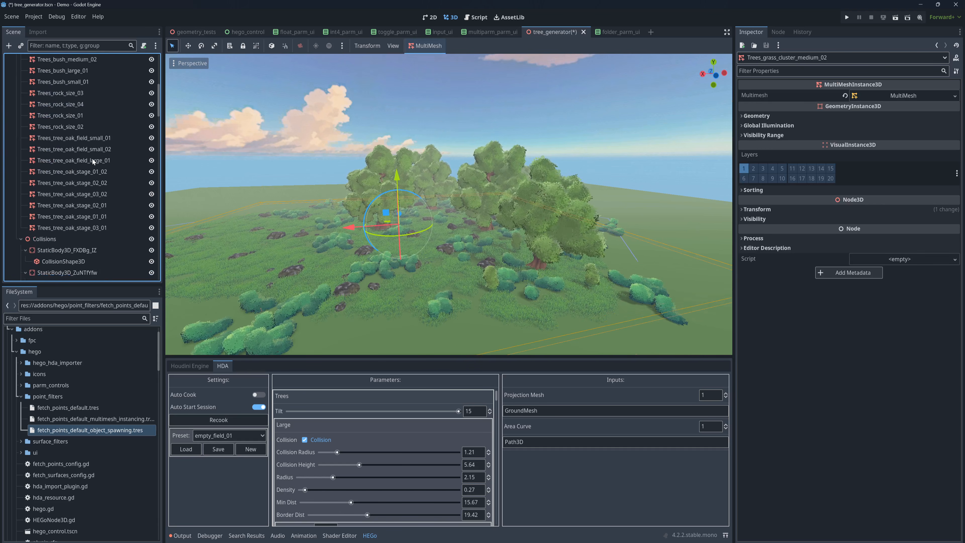
left_click(78, 229)
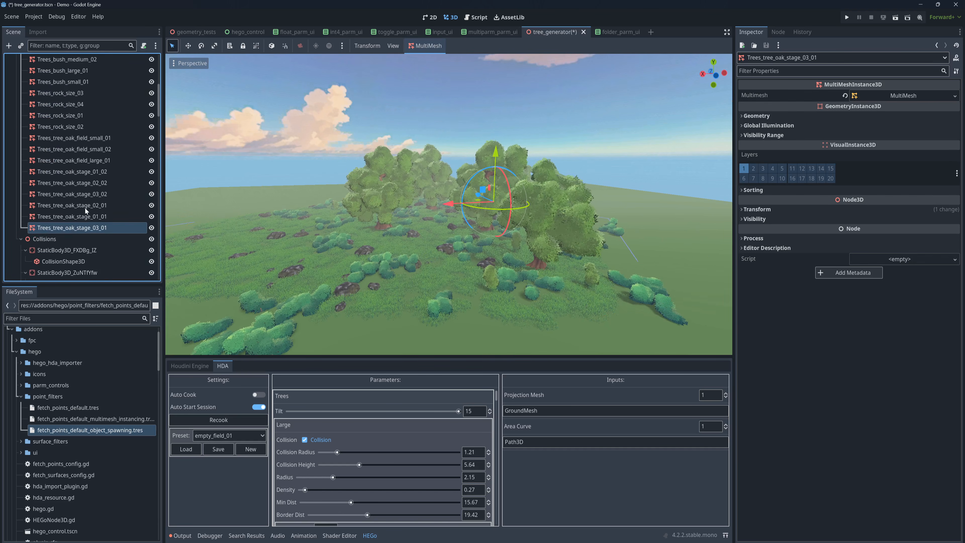
scroll(88, 171, "up", 7)
left_click(91, 143)
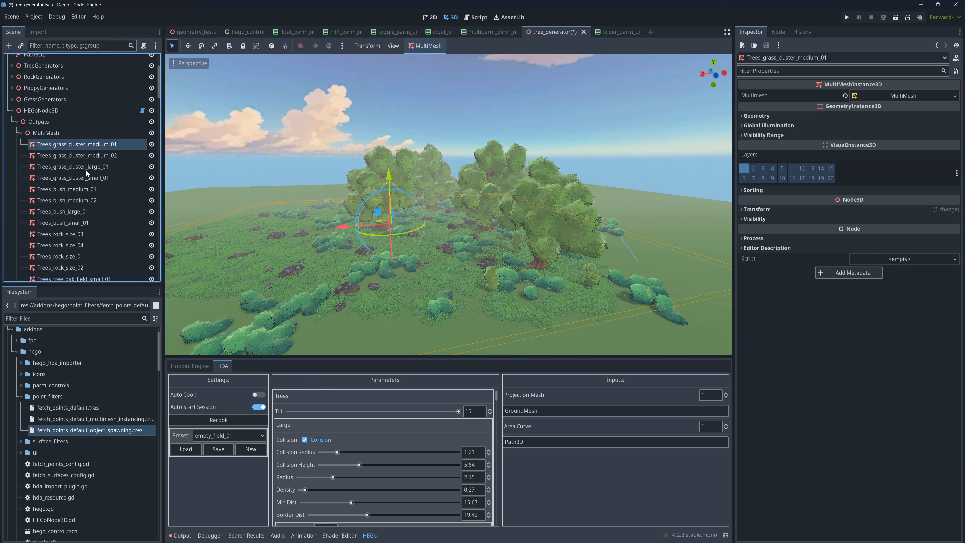
Collapse the MultiMesh branch and review the static bodies under the Collisions output node
scroll(110, 177, "down", 8)
left_click(63, 212)
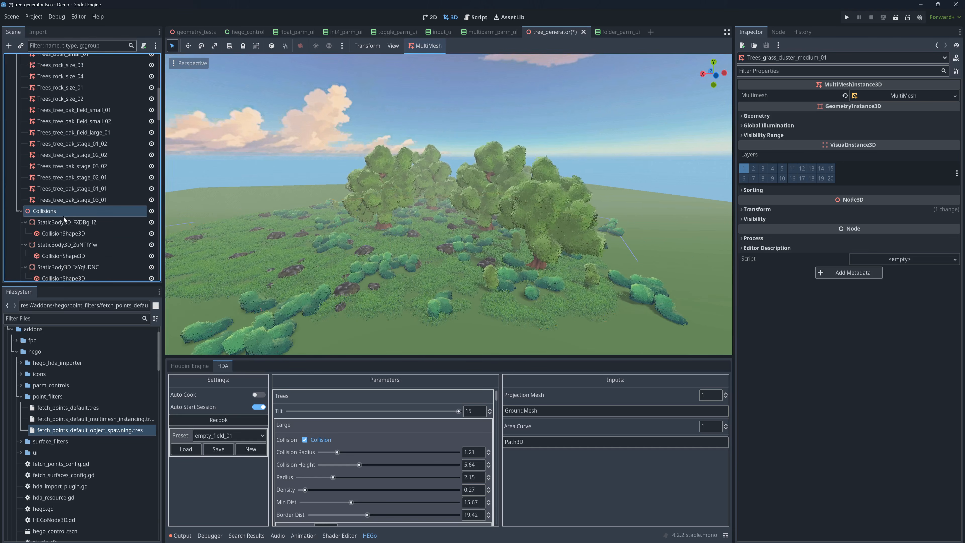
scroll(68, 182, "up", 6)
left_click(21, 105)
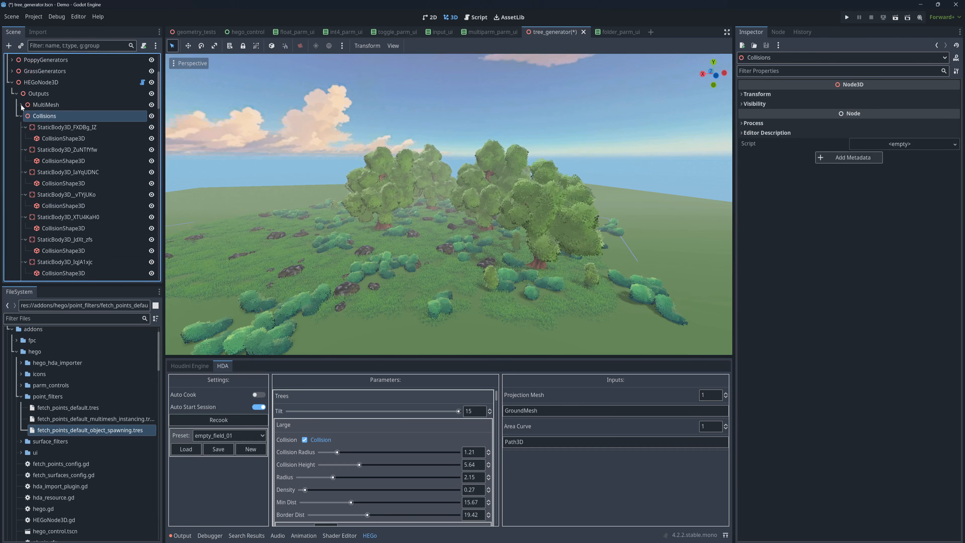
scroll(48, 102, "down", 3)
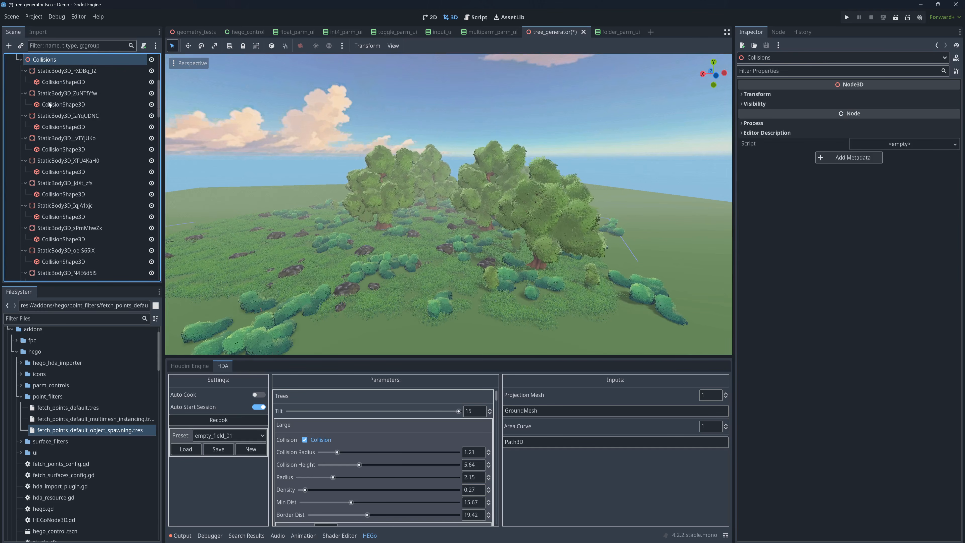
scroll(94, 106, "up", 3)
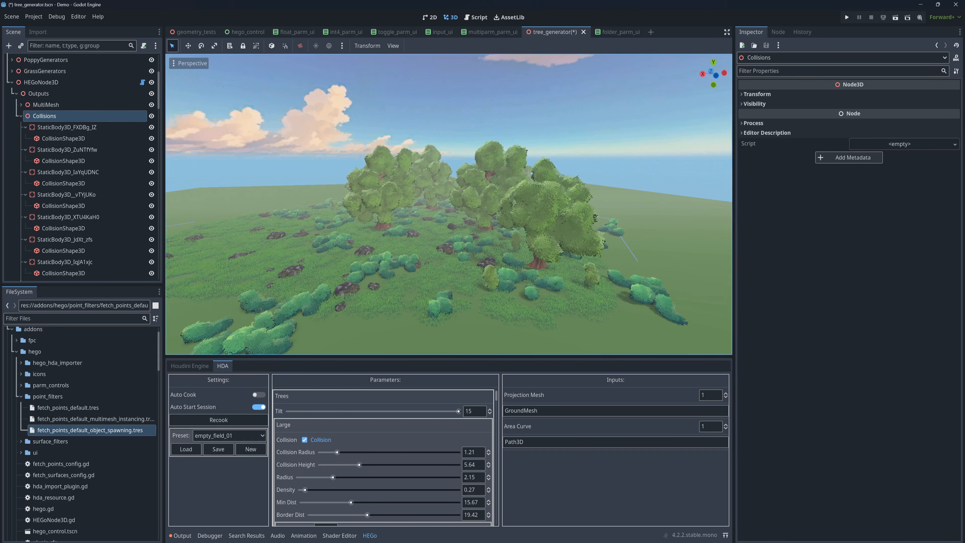
Locate the first generated static body in the scene and inspect the tree trunk it belongs to
right_click_drag(166, 207, 165, 207)
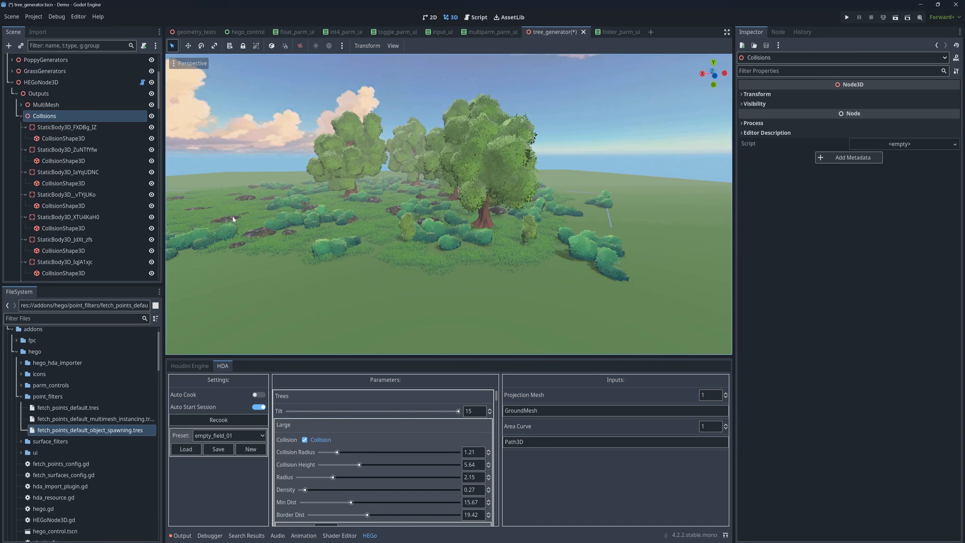
double_click(94, 128)
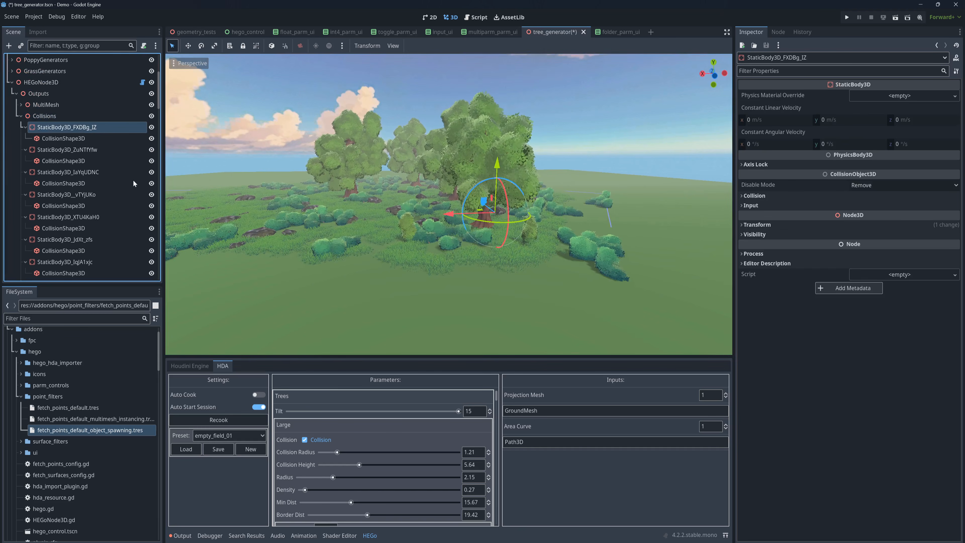
mouse_move(449, 205)
right_mouse_down()
mouse_move(437, 217)
mouse_move(450, 228)
mouse_move(448, 220)
right_mouse_up()
key("w")
right_click_drag(215, 218, 215, 217)
key("e")
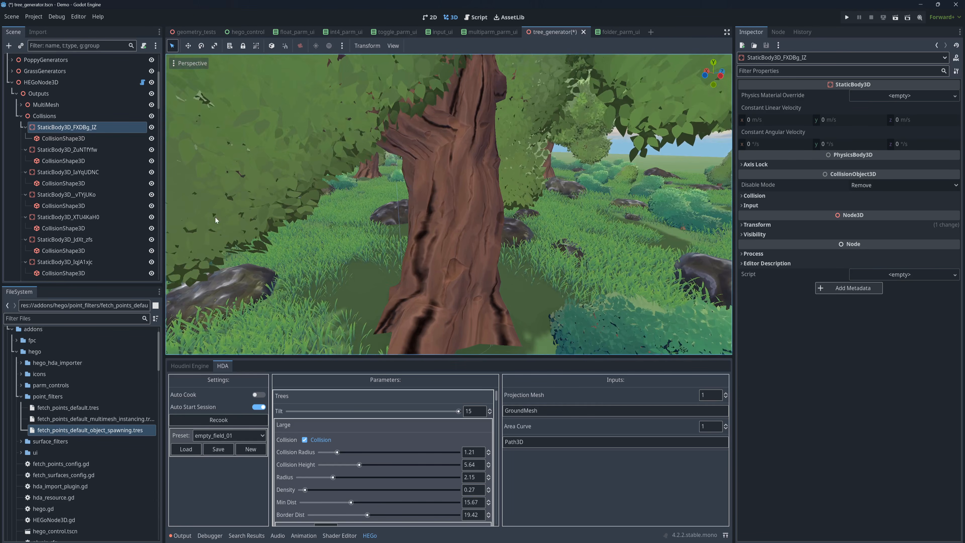
Check the positions of several more generated static bodies among the trees and rocks
double_click(89, 150)
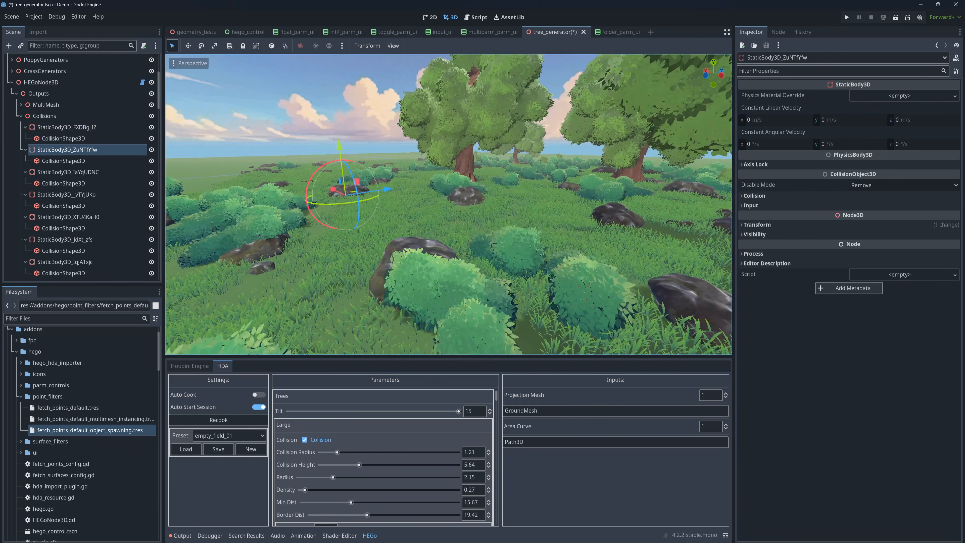
left_click(99, 205)
left_click(96, 197)
left_click(99, 218)
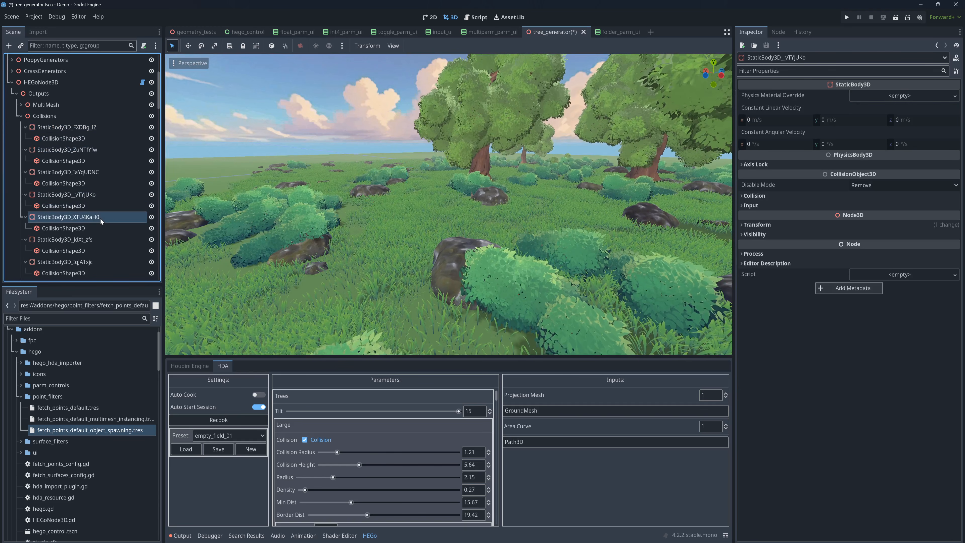
scroll(109, 227, "down", 7)
double_click(97, 199)
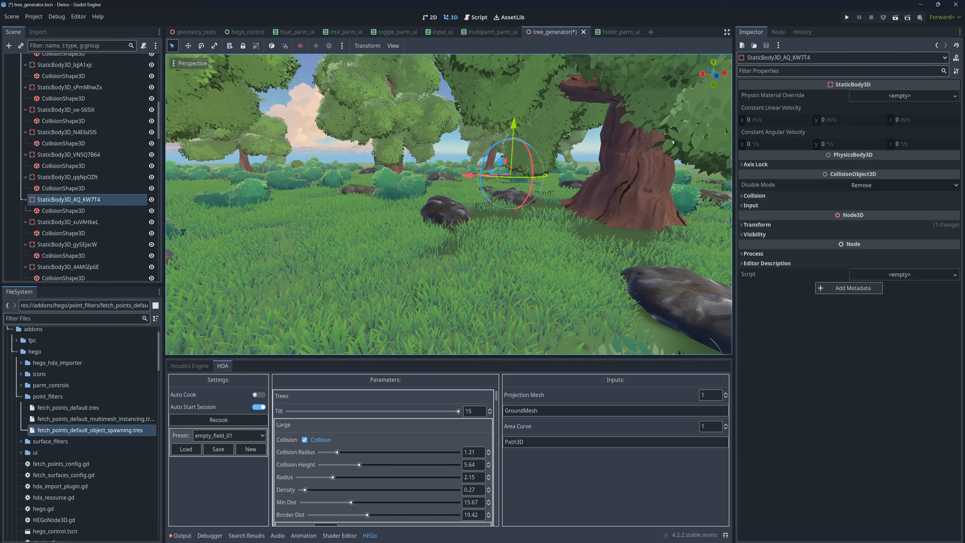
left_click(75, 243)
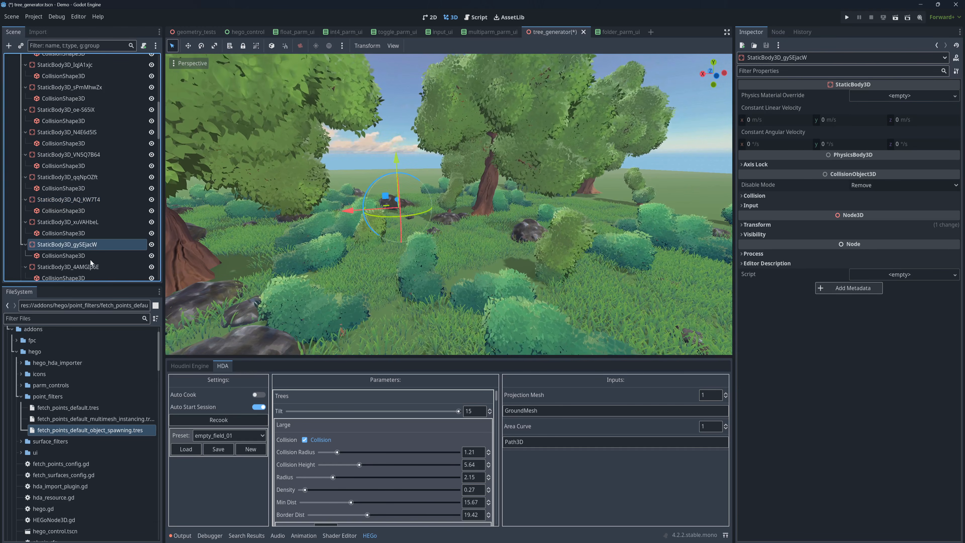
Select the CollisionShape3D of a generated static body and examine it up close against the surrounding trees
double_click(89, 257)
key("w")
right_click_drag(448, 204, 353, 211)
scroll(448, 204, "down", 3)
key("s")
key("d")
key("w")
key("w")
key("s")
key("w")
key("w")
Select a static body further down the Collisions branch and inspect its collision outline at ground level
scroll(90, 240, "down", 8)
left_click(84, 198)
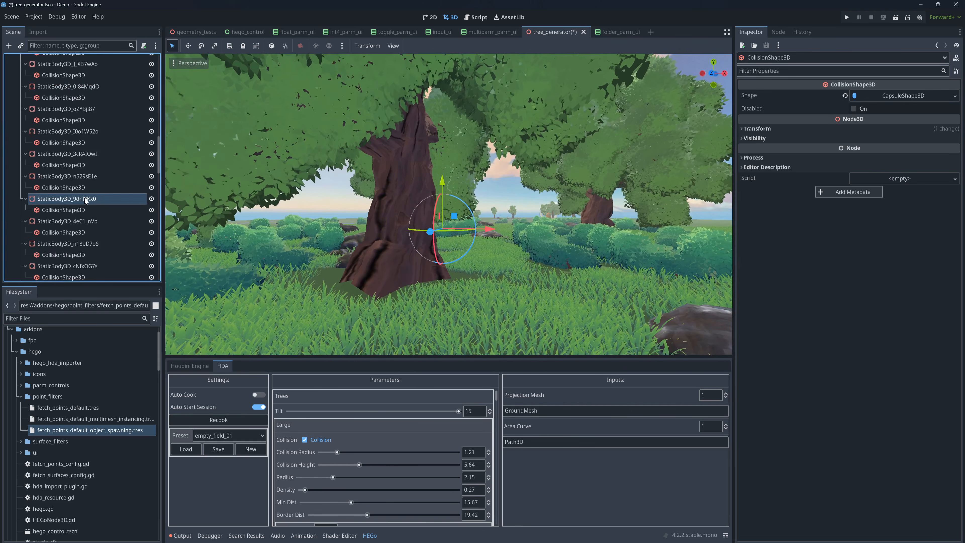
key("w")
right_click_drag(448, 204, 498, 243)
key("w")
scroll(449, 204, "down", 3)
right_click_drag(441, 167, 442, 197)
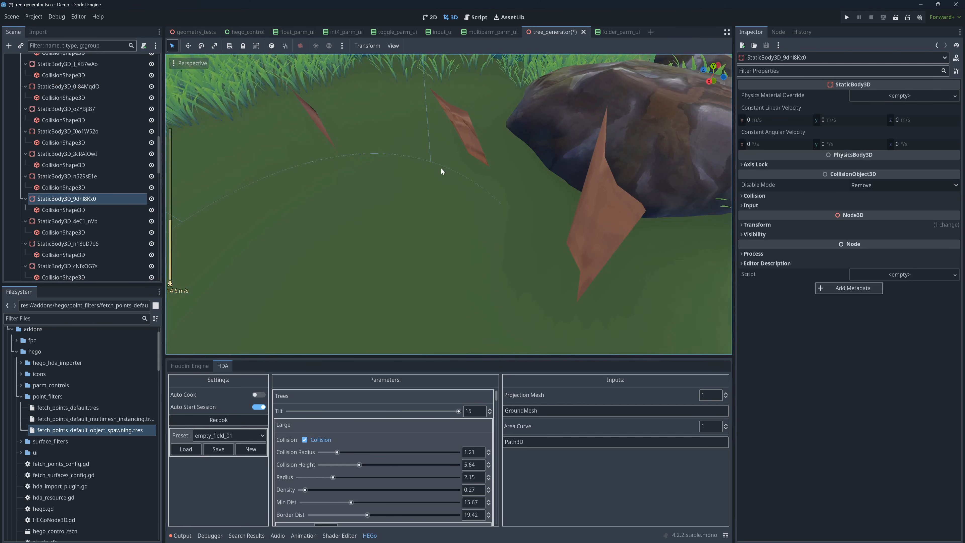
Select a tree's capsule collision shape directly in the viewport and frame it
left_click(430, 157)
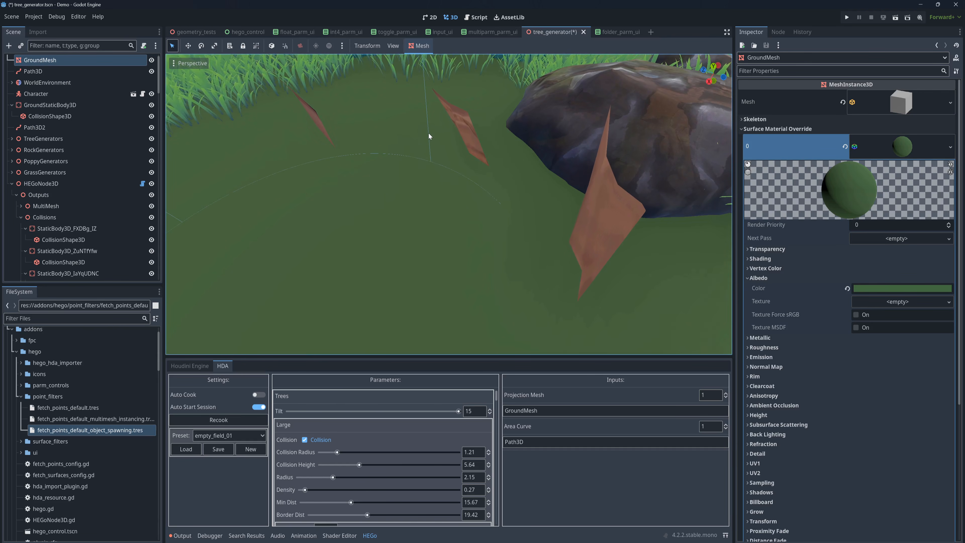
right_click_drag(427, 125, 433, 78)
right_click_drag(479, 244, 479, 256)
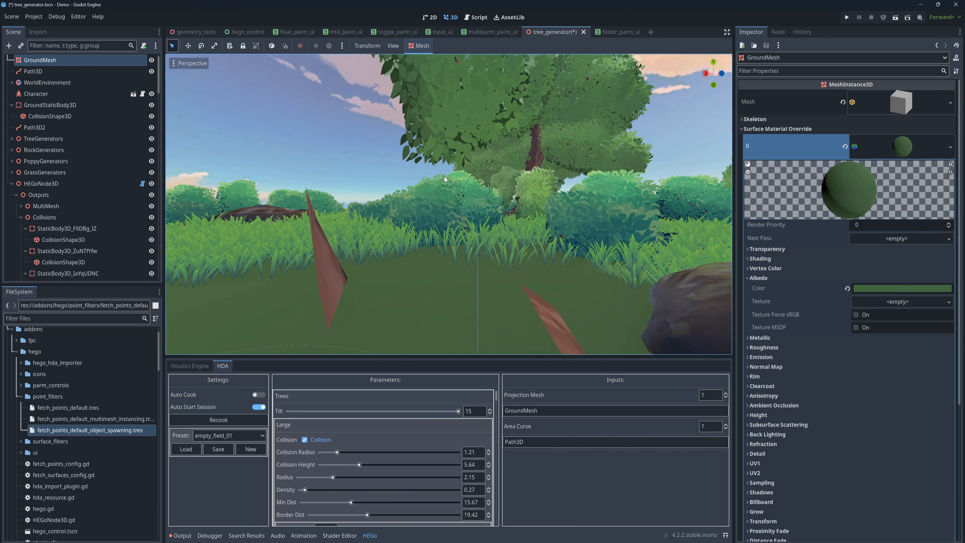
left_click(477, 258)
key("f")
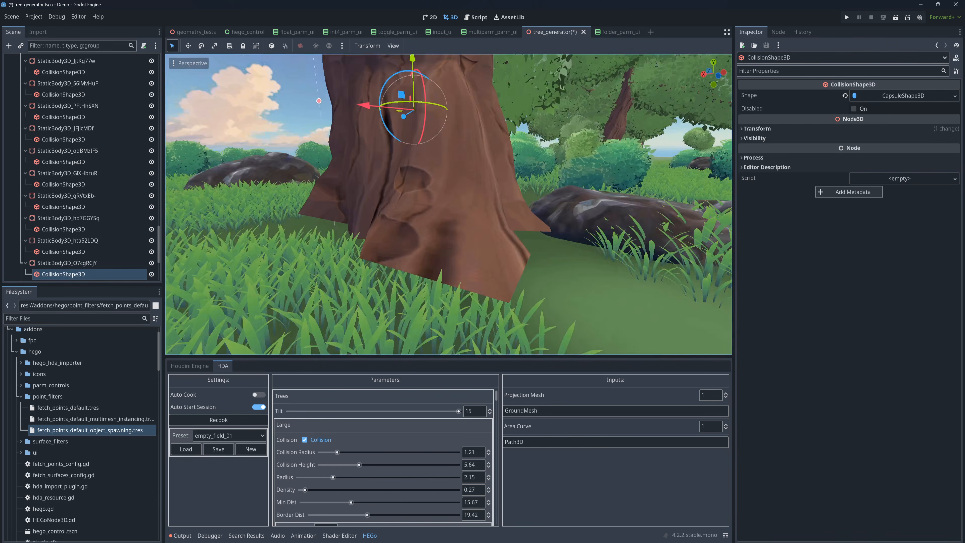
Examine how the selected capsule collision shape fits the oak trunk and survey the surrounding biome
key("w")
right_click_drag(449, 228, 532, 225)
key("s")
key("w")
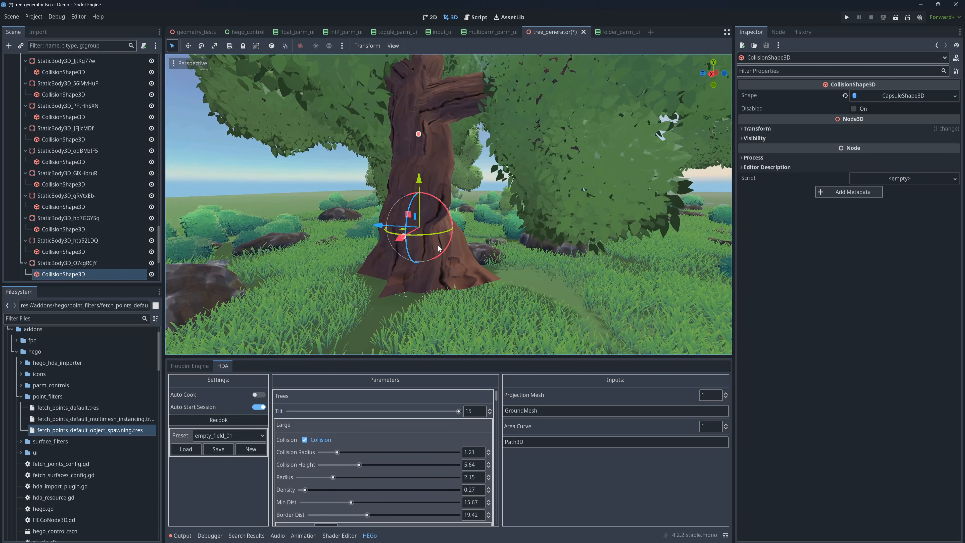
right_click_drag(439, 249, 394, 245)
key("w")
scroll(449, 204, "up", 3)
key("w")
key("s")
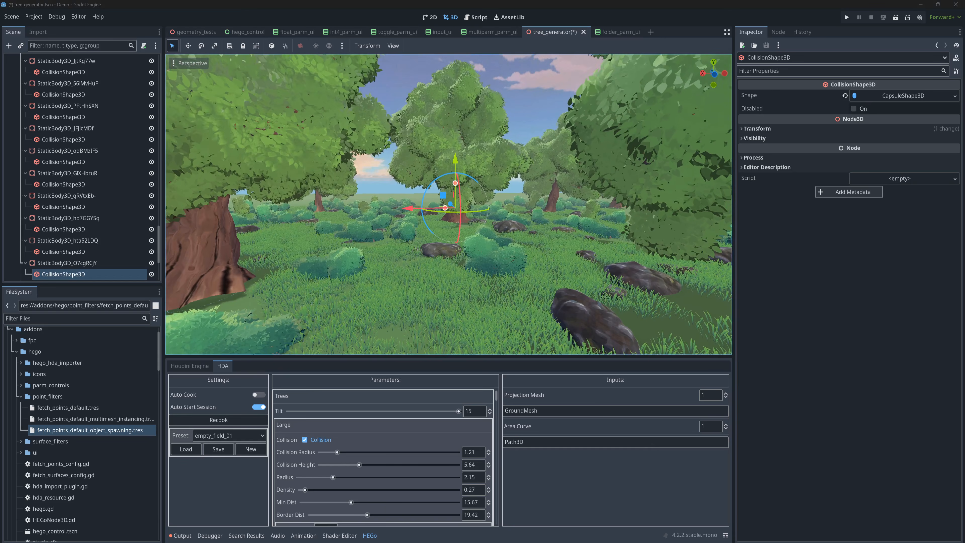
Switch to Houdini, check the Houdini Engine SessionSync settings and open the HEGo_BiomeGenerator geometry node to view its points and parameters
left_click_drag(0, 63, 571, 2)
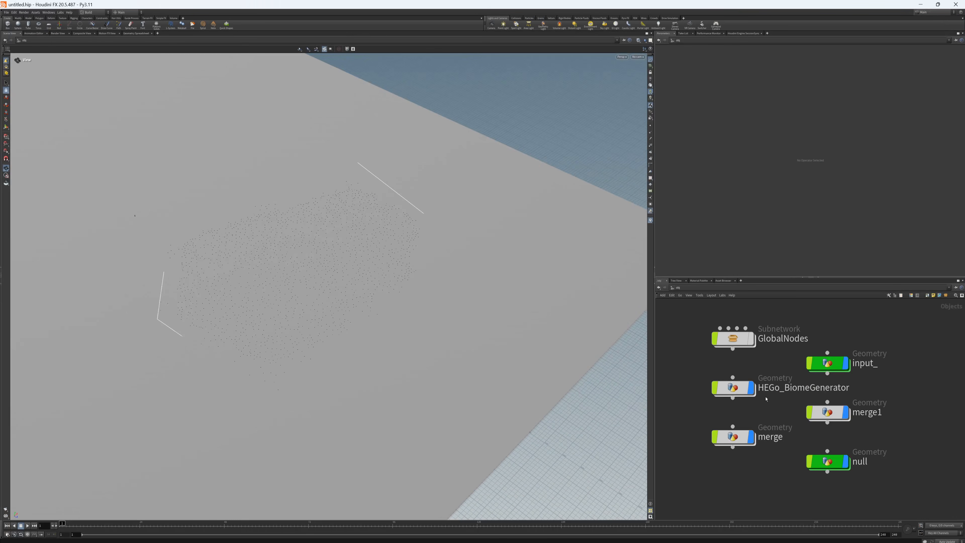
left_click(744, 34)
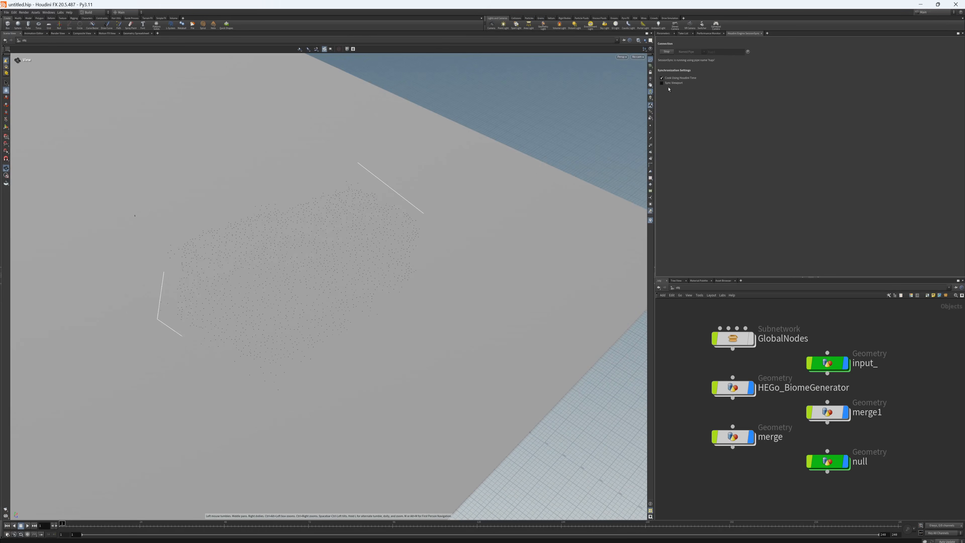
left_click(666, 34)
left_click(734, 388)
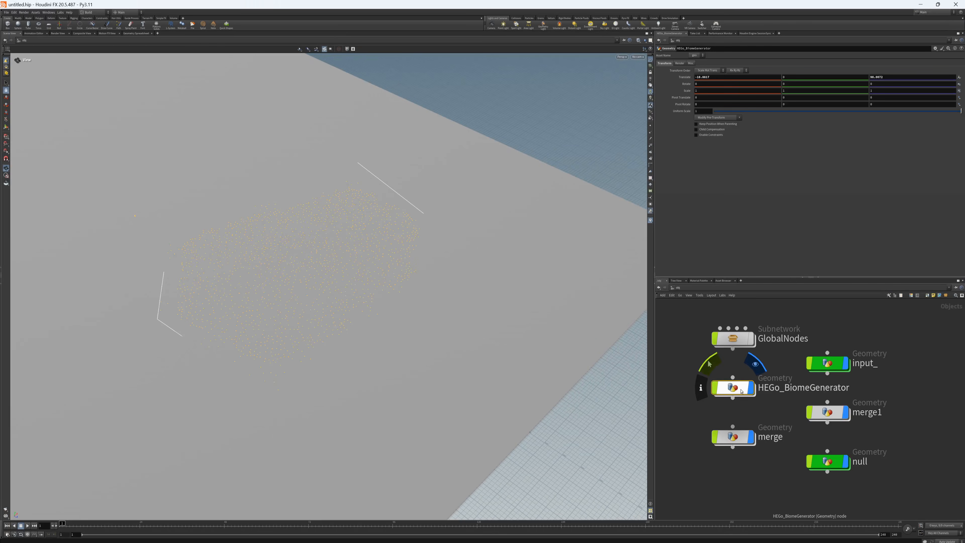
middle_click_drag(759, 408, 738, 371)
double_click(719, 373)
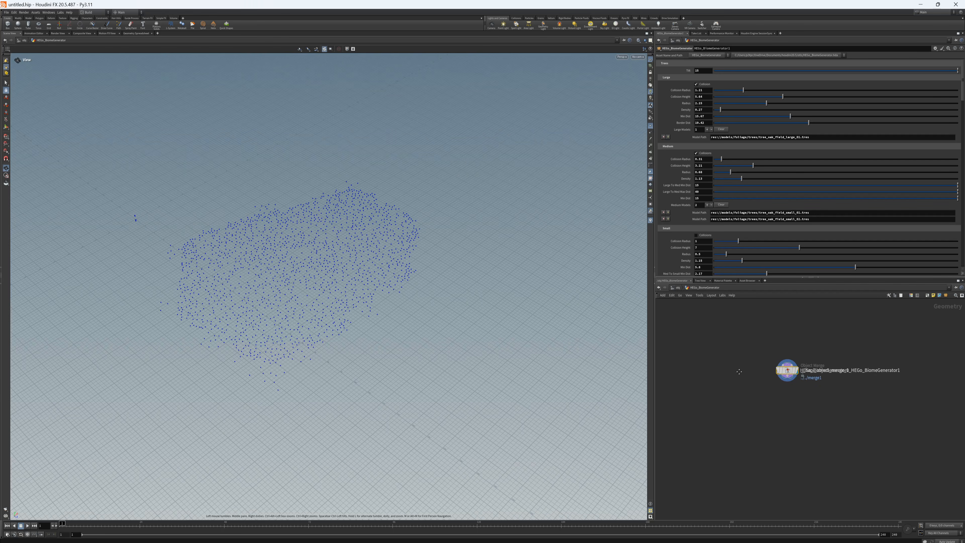
Allow editing of the HEGo_BiomeGenerator1 asset's contents and enter its internal network
scroll(739, 373, "up", 5)
right_click(791, 364)
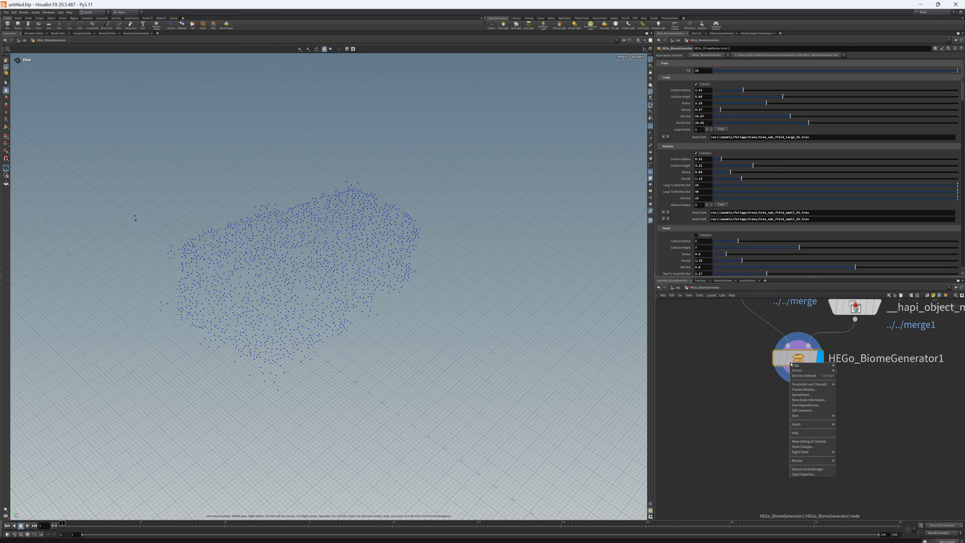
left_click(817, 441)
double_click(802, 361)
scroll(798, 475, "up", 3)
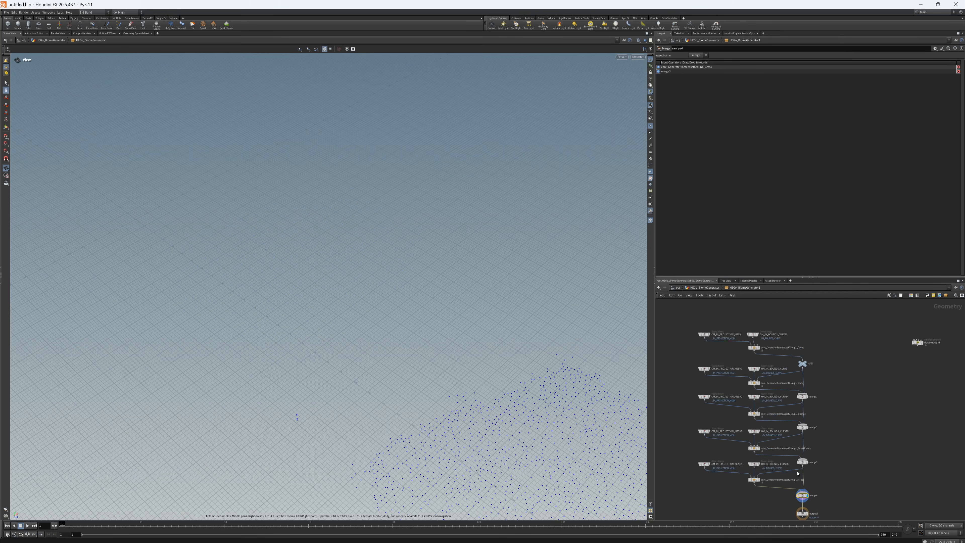
Select the core_GenerateBiomeAssetGroup1_Trees node, allow editing of its contents and enter its network
scroll(721, 344, "up", 4)
left_click_drag(730, 343, 799, 310)
middle_click_drag(739, 339, 722, 380)
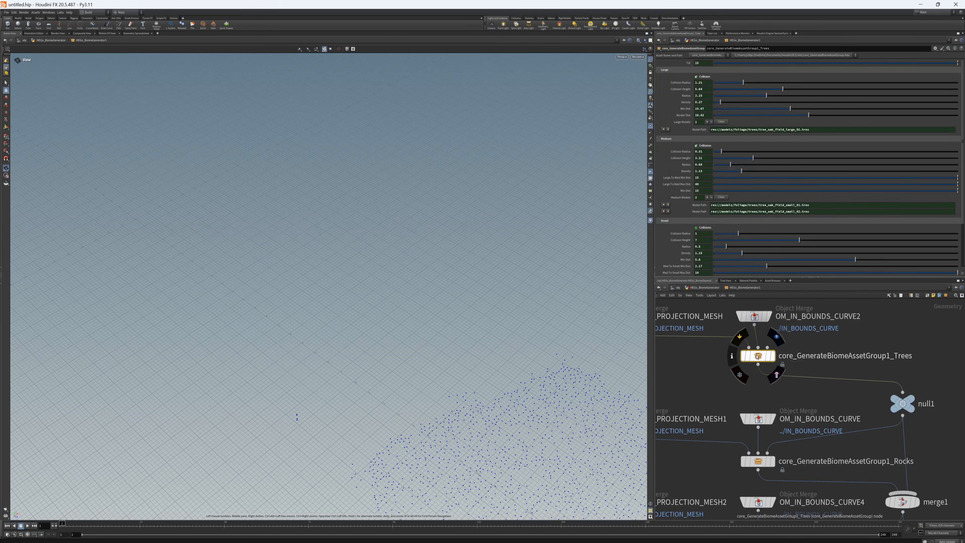
scroll(758, 357, "down", 3)
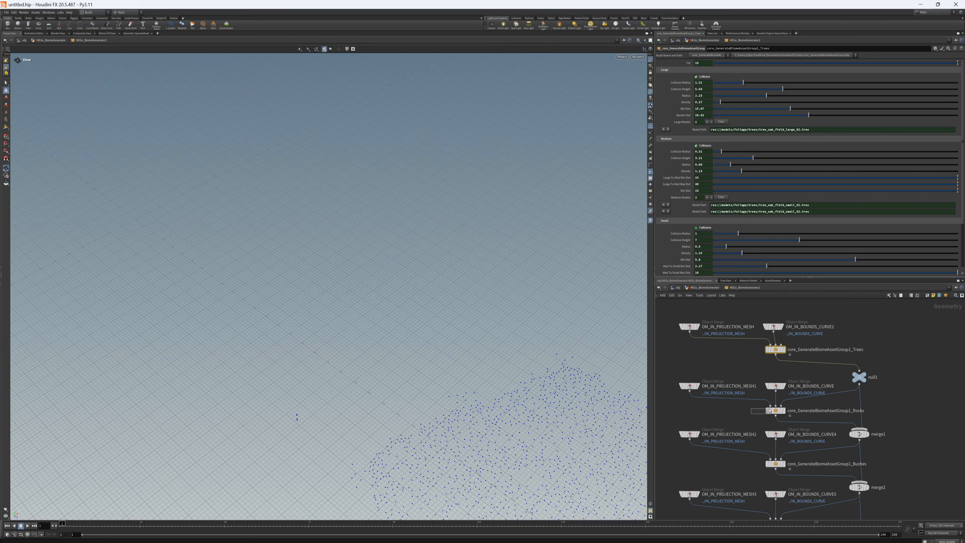
left_click_drag(769, 410, 771, 413)
scroll(758, 368, "up", 3)
left_click(789, 335)
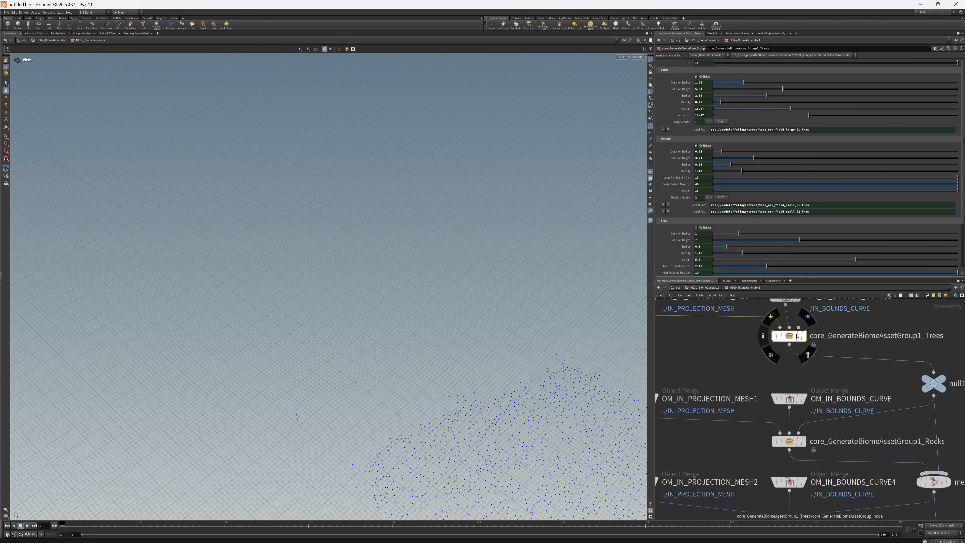
right_click(789, 336)
left_click(812, 419)
double_click(785, 338)
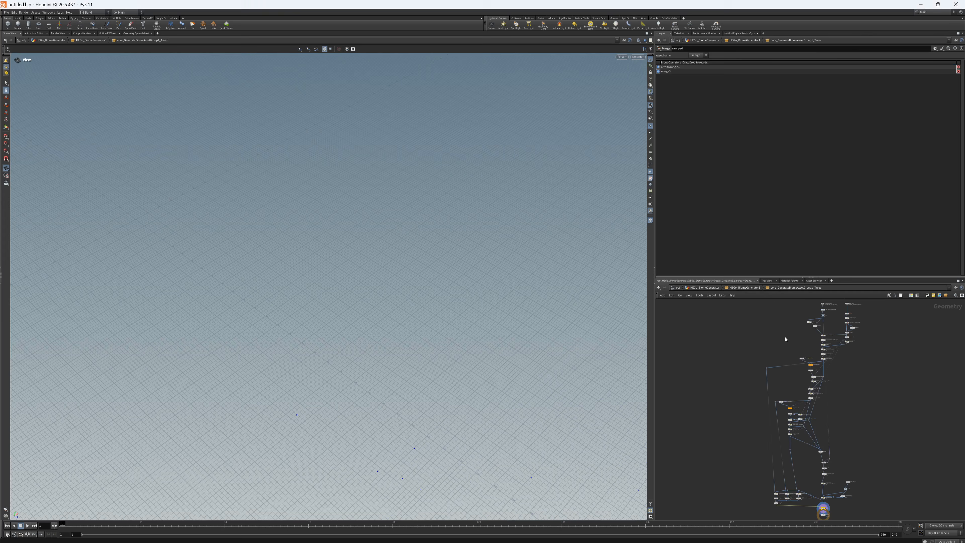
Display the output of attribwrangle3 near the network's end and open its point data in the Geometry Spreadsheet
scroll(785, 455, "up", 10)
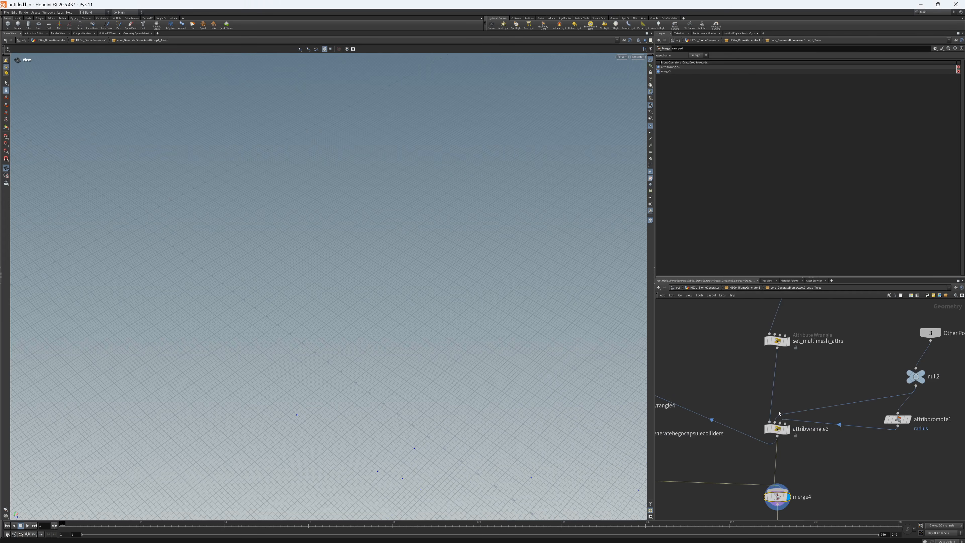
left_click(777, 428)
scroll(755, 396, "down", 5)
scroll(856, 428, "up", 6)
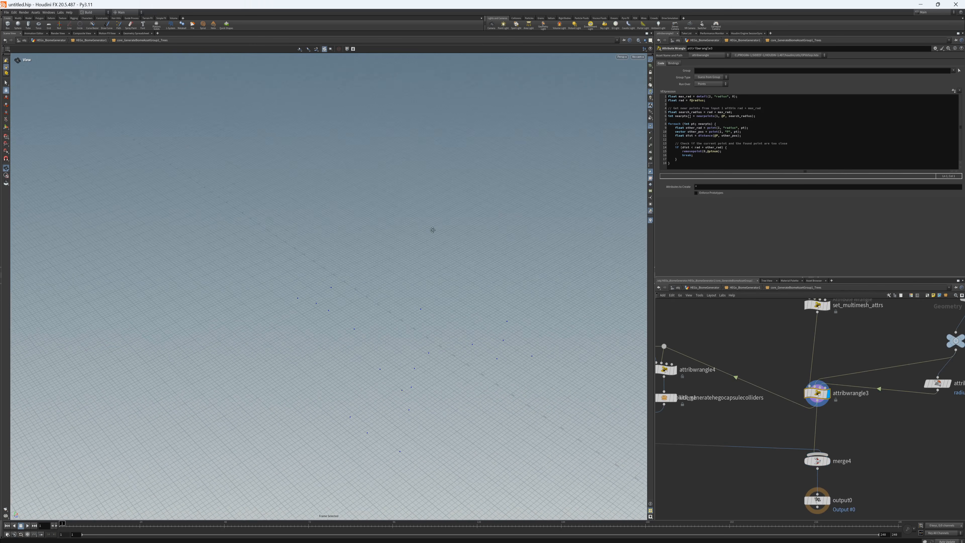
left_click(138, 34)
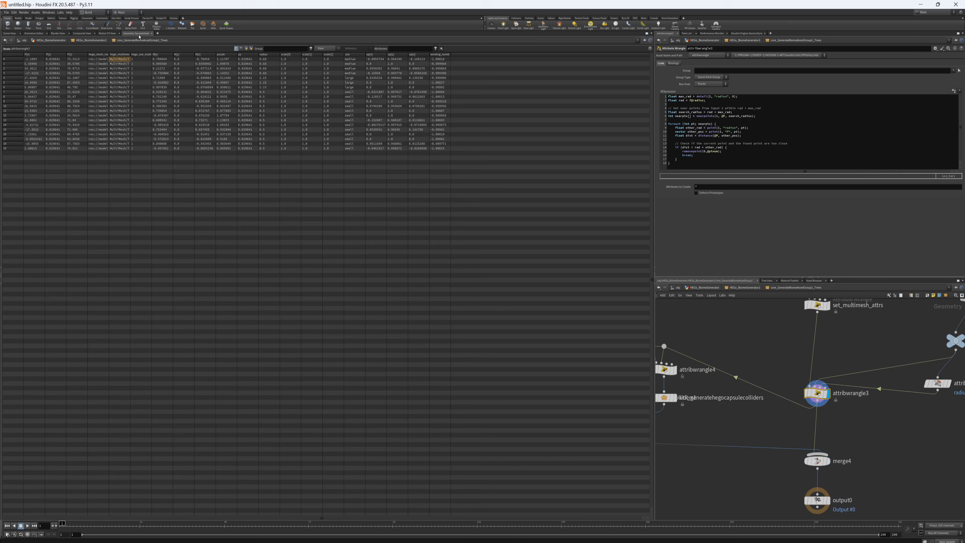
Widen the hego_multimesh and hego_use_multimesh columns and inspect their values across the tree points
left_click_drag(175, 55, 261, 54)
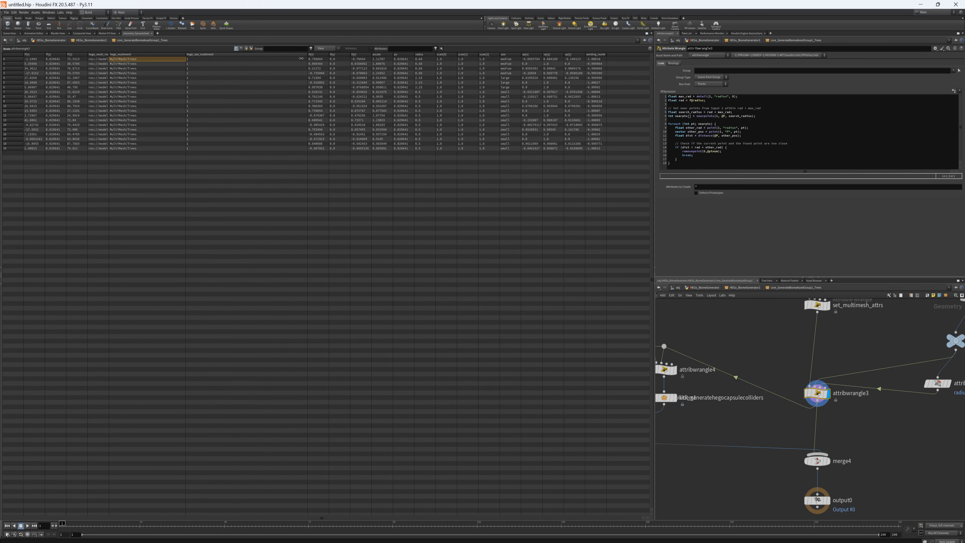
left_click_drag(205, 66, 222, 148)
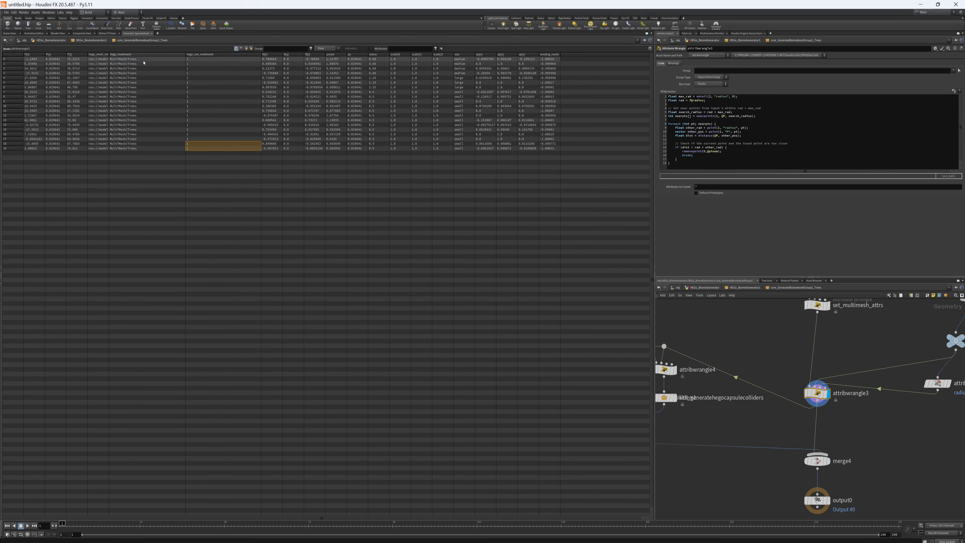
left_click_drag(128, 61, 142, 88)
left_click(121, 60)
left_click(123, 87)
left_click(127, 73)
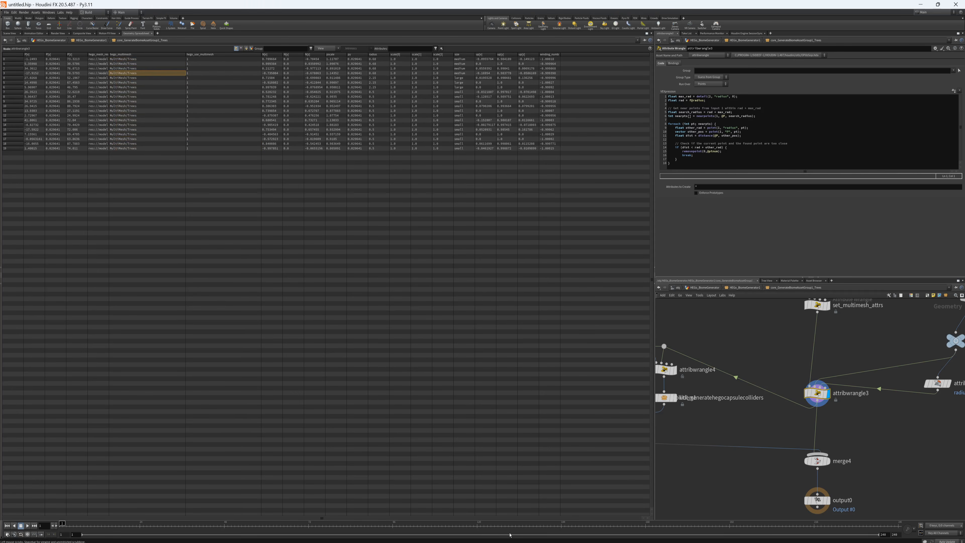
Switch to Godot and expand the MultiMesh node under the HEGoNode3D's Outputs in the scene tree
left_click(570, 542)
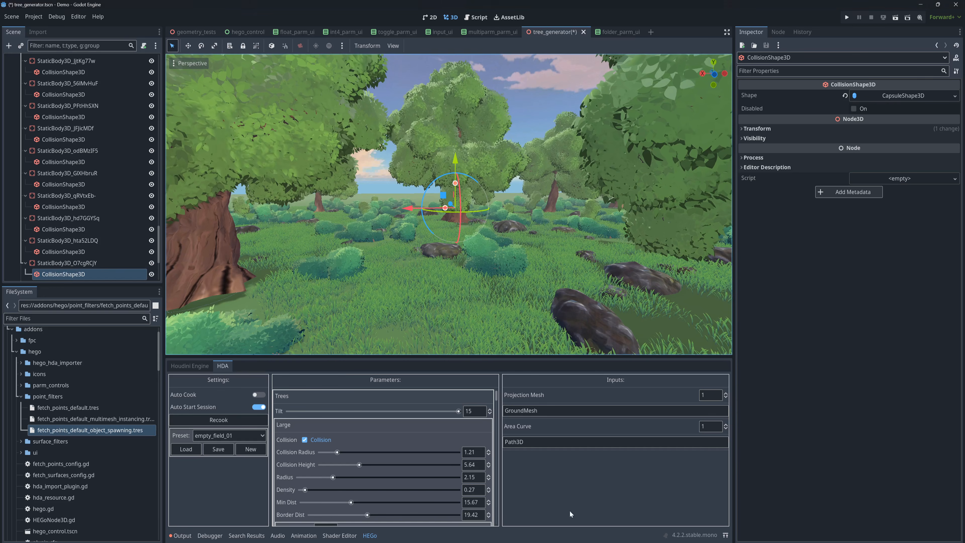
scroll(93, 159, "up", 8)
scroll(78, 170, "up", 10)
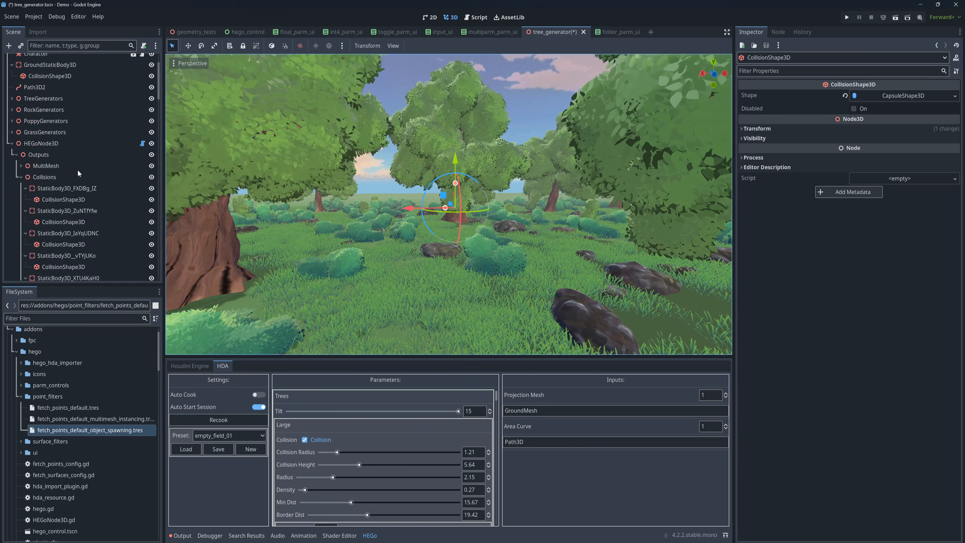
left_click(57, 134)
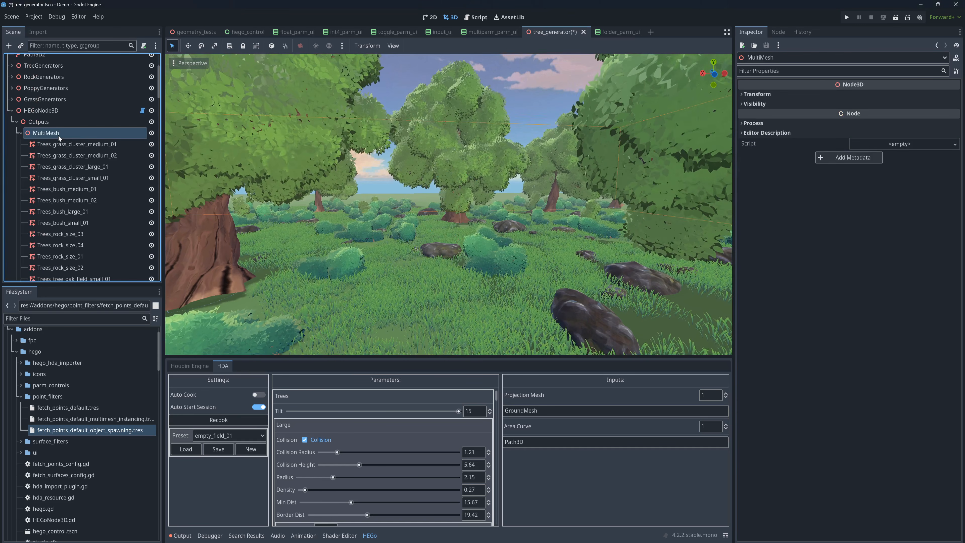
Select the grass cluster MultiMesh instances in turn and compare their placement in the biome
left_click(74, 145)
key("s")
mouse_move(341, 199)
right_mouse_down()
mouse_move(327, 195)
mouse_move(335, 191)
right_mouse_up()
left_click(91, 154)
left_click(103, 146)
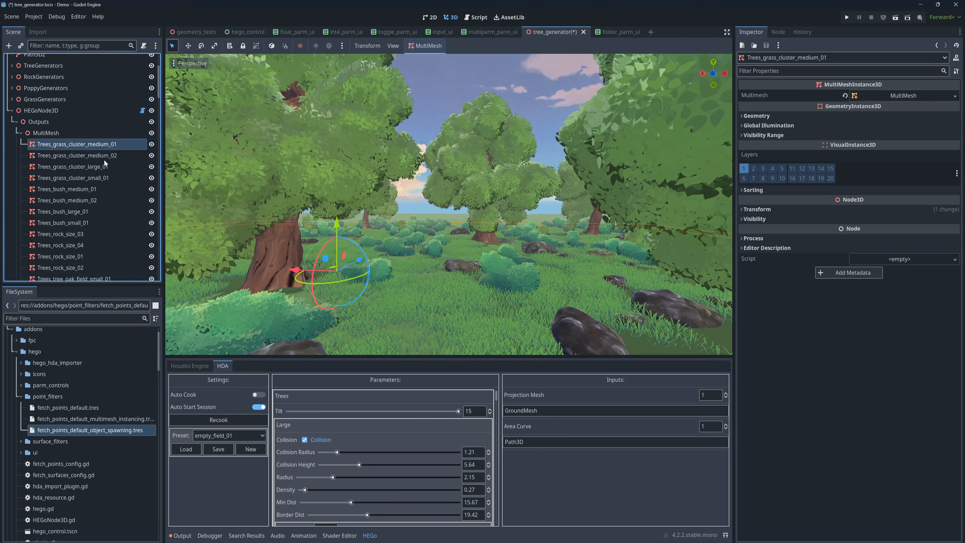
right_click_drag(360, 146, 351, 155)
key("s")
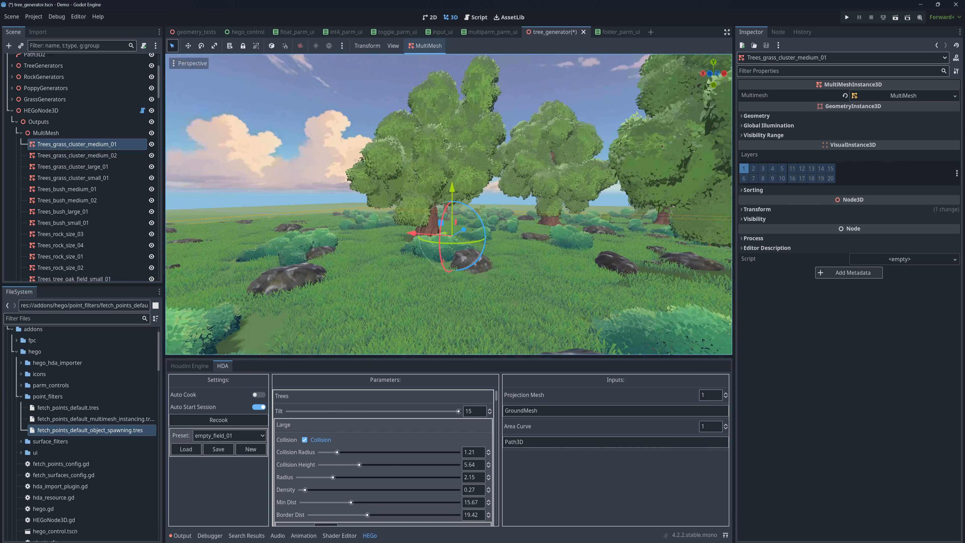
left_click(102, 158)
scroll(104, 190, "down", 3)
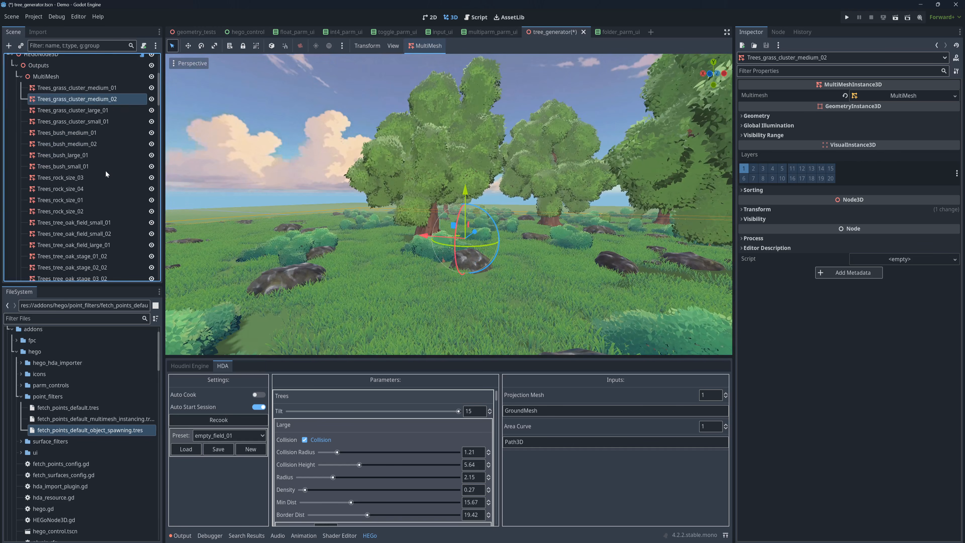
left_click(105, 176)
left_click(42, 90)
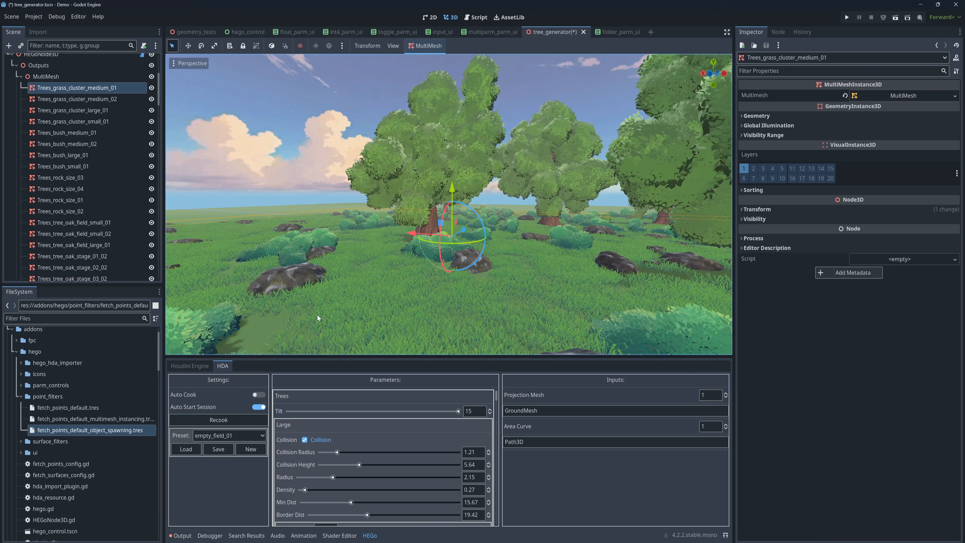
Examine the MultiMesh node and its Outputs parent in the scene tree to trace the generated node path
scroll(60, 137, "up", 3)
left_click(60, 161)
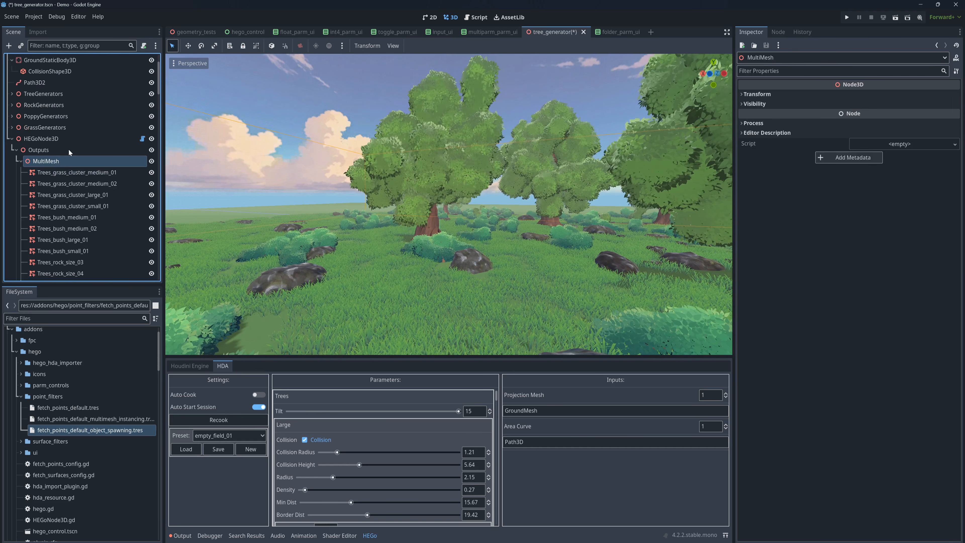
key("w")
right_click_drag(219, 211, 253, 210)
left_click(45, 151)
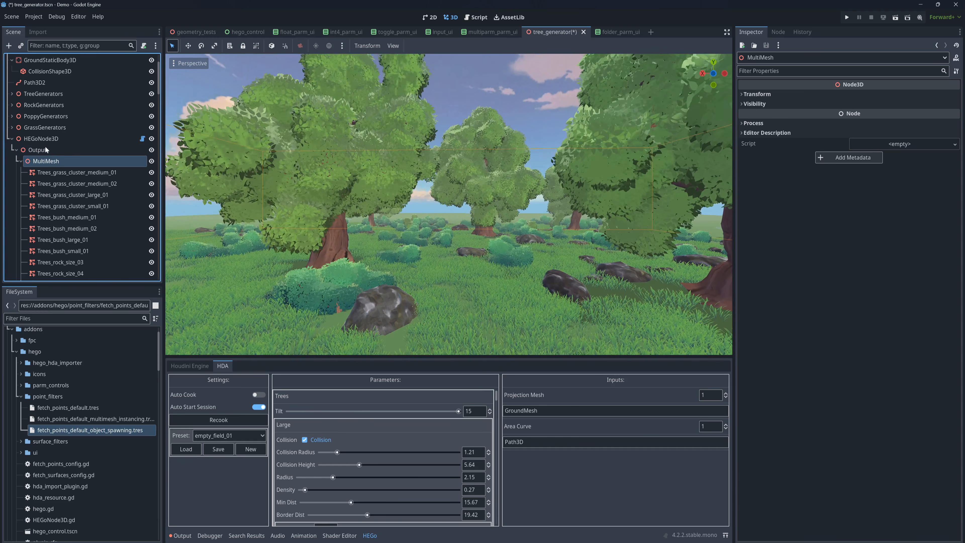
left_click(49, 162)
left_click(53, 150)
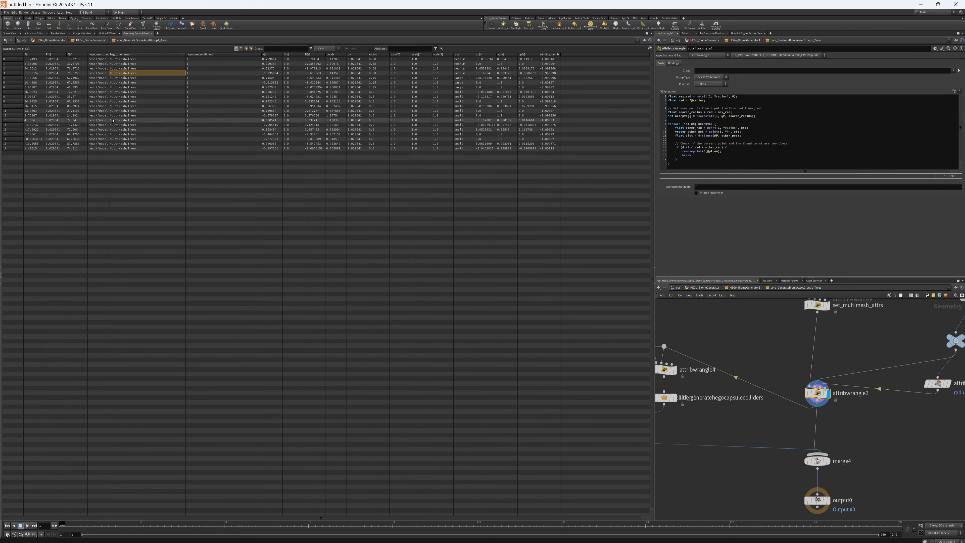
Switch to Houdini, widen the hego_mesh_resource column and inspect the tree mesh resource paths
left_click_drag(109, 54, 227, 54)
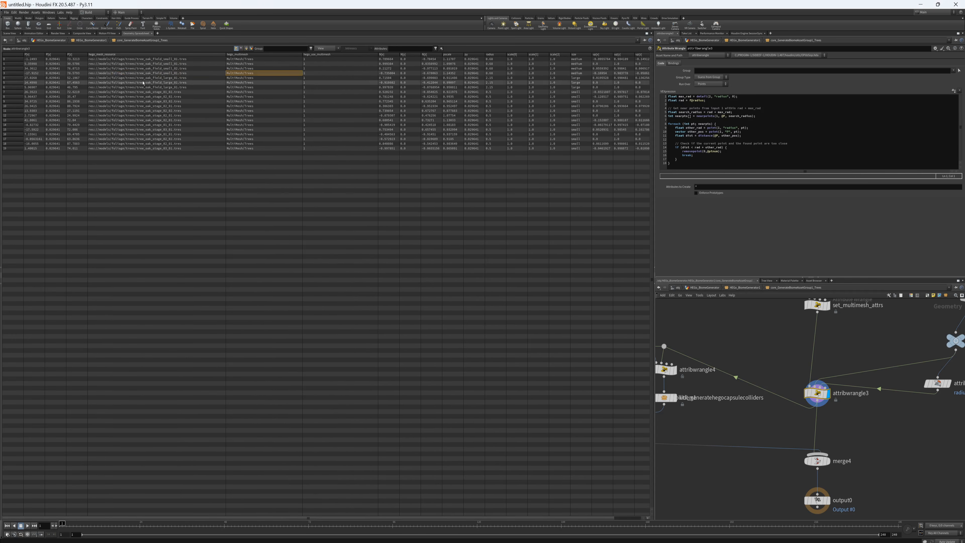
left_click_drag(155, 59, 165, 92)
left_click(165, 92)
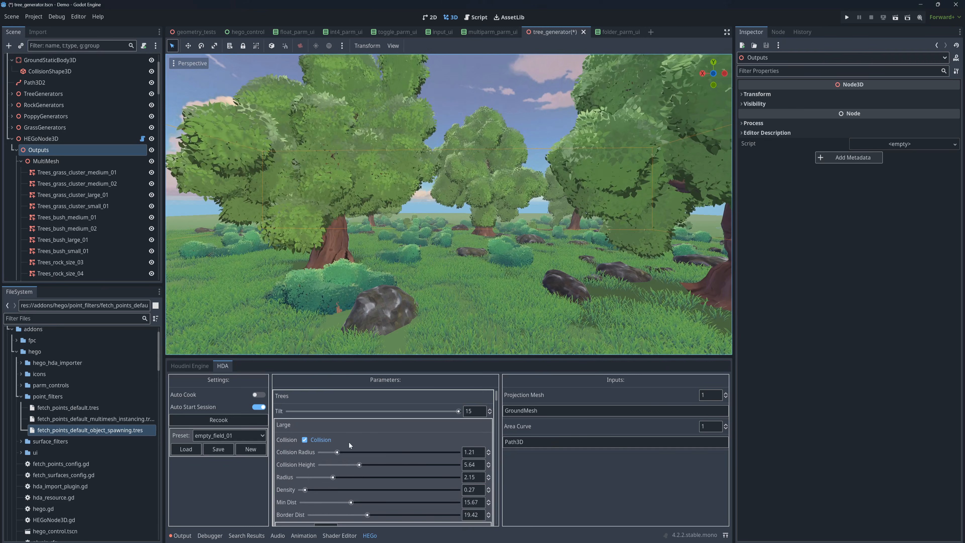
Review the Medium and Small Models paths in Godot's HDA parameters, then return to Houdini's 3D scene view
scroll(396, 460, "down", 5)
scroll(380, 459, "down", 3)
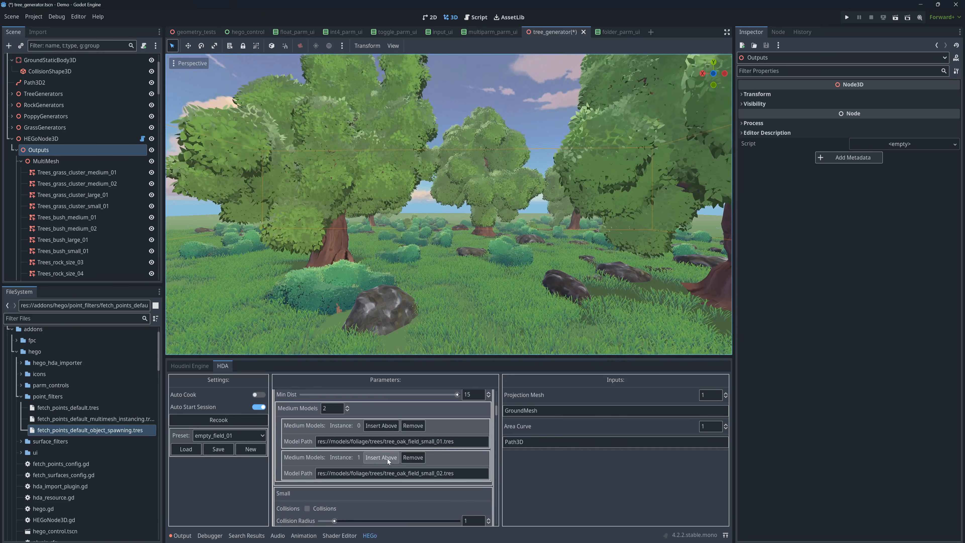
scroll(380, 455, "down", 10)
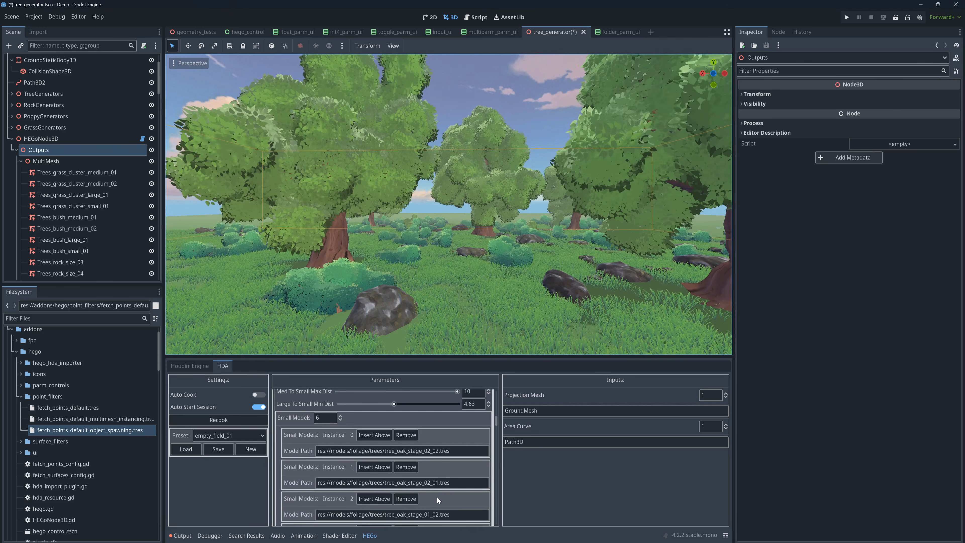
scroll(437, 494, "down", 1)
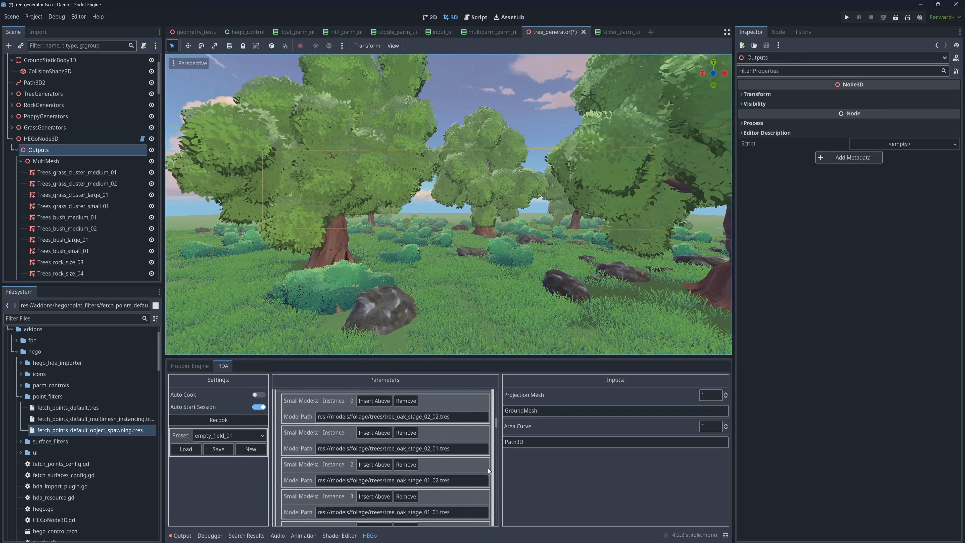
key("alt+Tab")
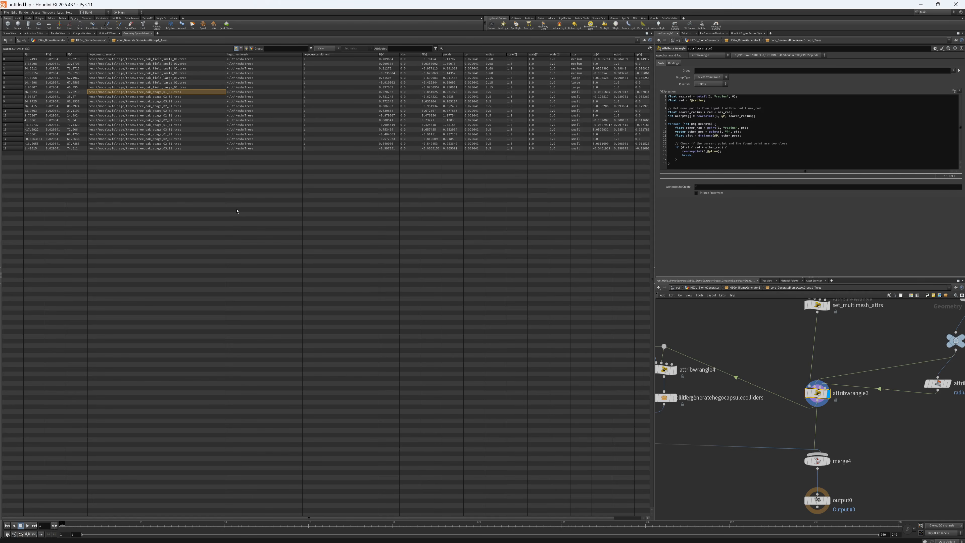
left_click(10, 34)
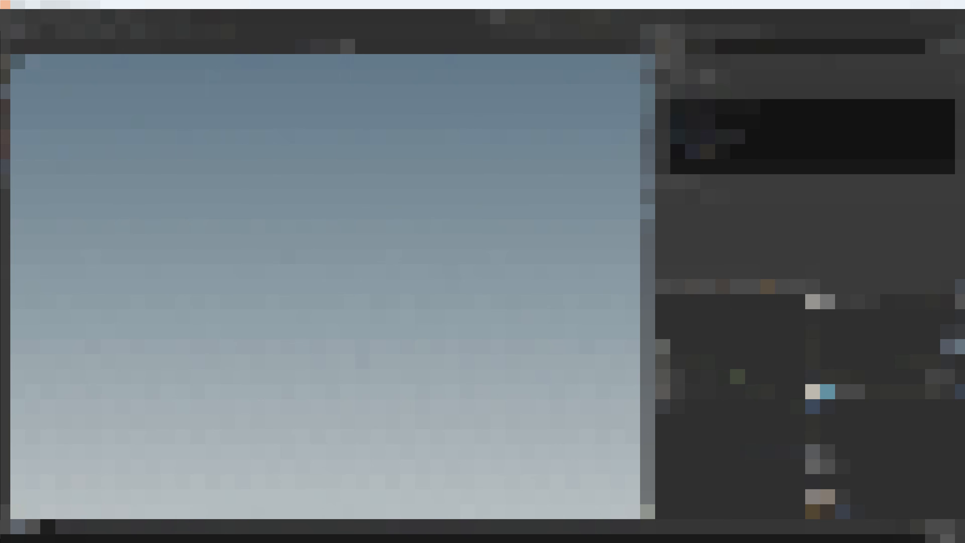
Switch to the browser, open the HEGoNode3D page of the hego GitHub wiki and skim its attribute tables
mouse_move(490, 540)
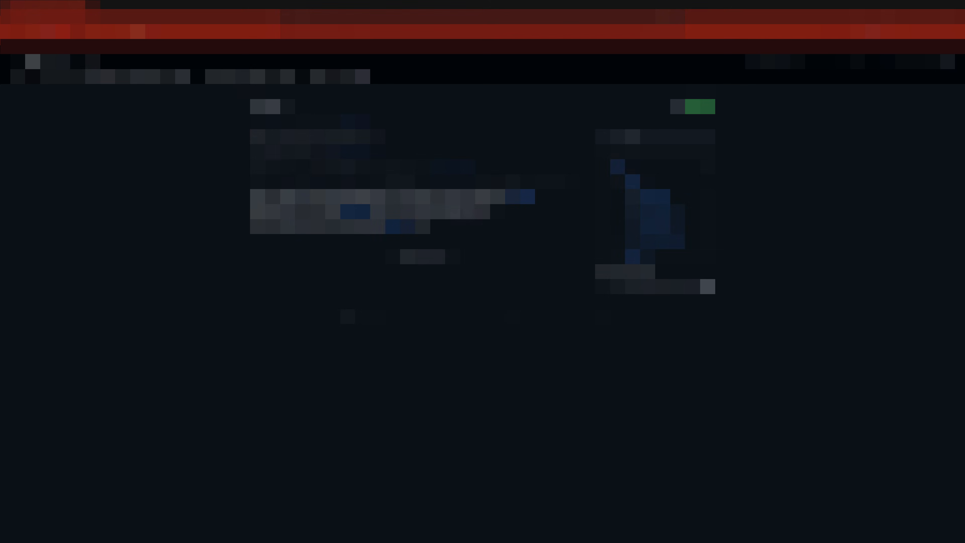
left_click(457, 170)
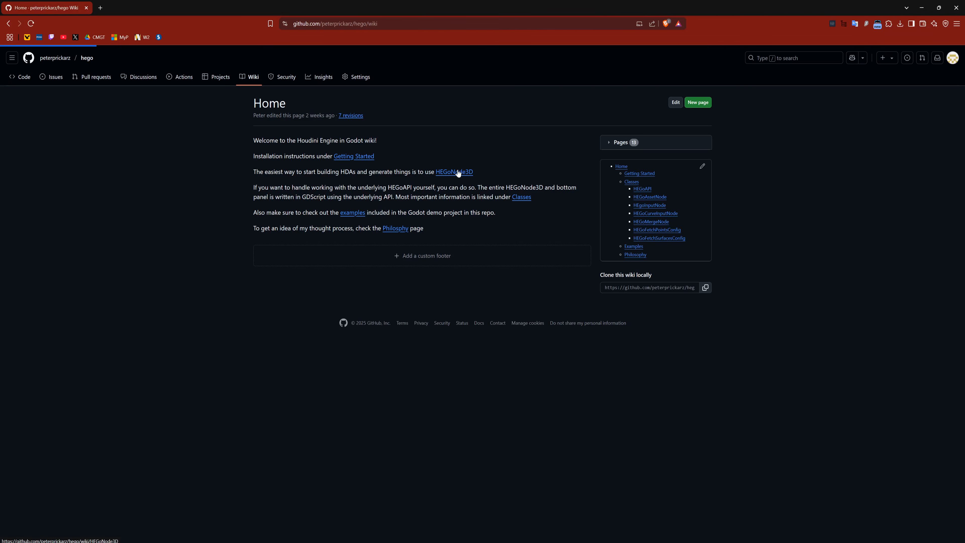
scroll(358, 225, "down", 20)
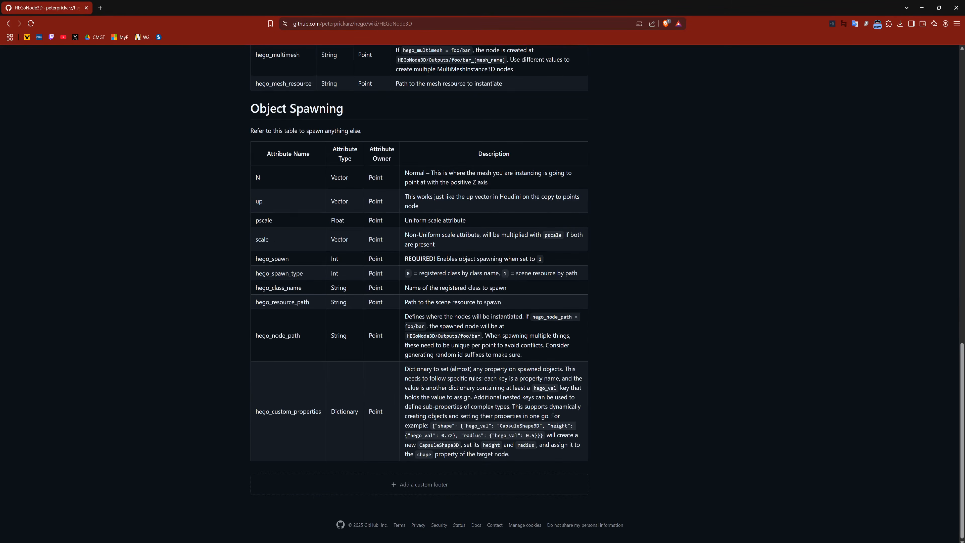
scroll(357, 227, "up", 20)
scroll(348, 278, "down", 13)
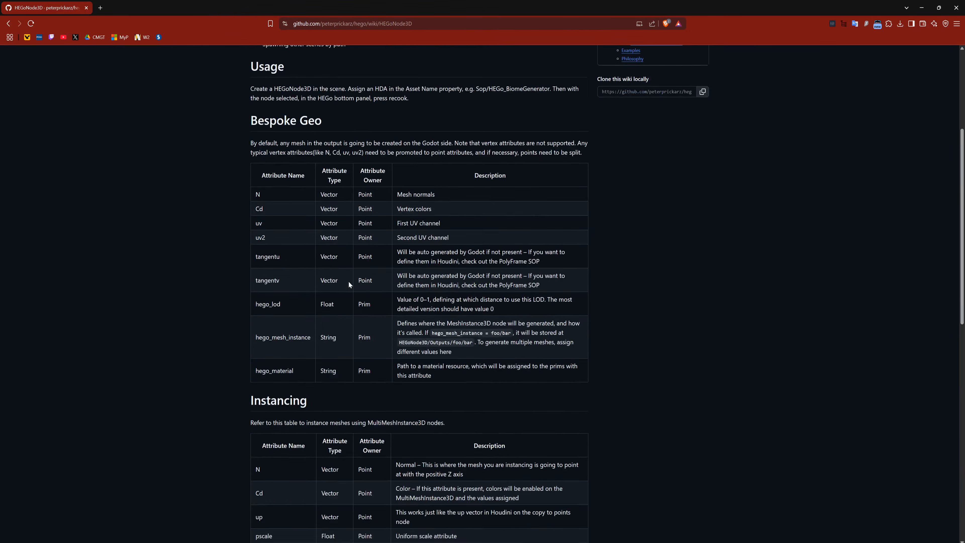
Read through the Bespoke Geo attribute table on the HEGoNode3D wiki page
left_click_drag(247, 203, 566, 436)
left_click(567, 436)
scroll(294, 282, "down", 2)
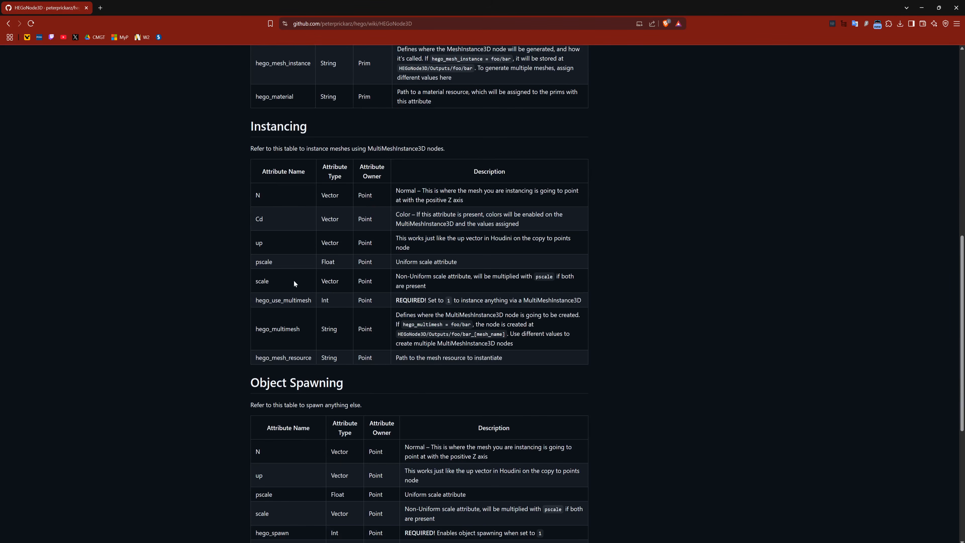
Read the Instancing attribute table from N through scale and highlight the hego_use_multimesh attribute
double_click(275, 199)
left_click_drag(282, 284, 220, 240)
double_click(289, 301)
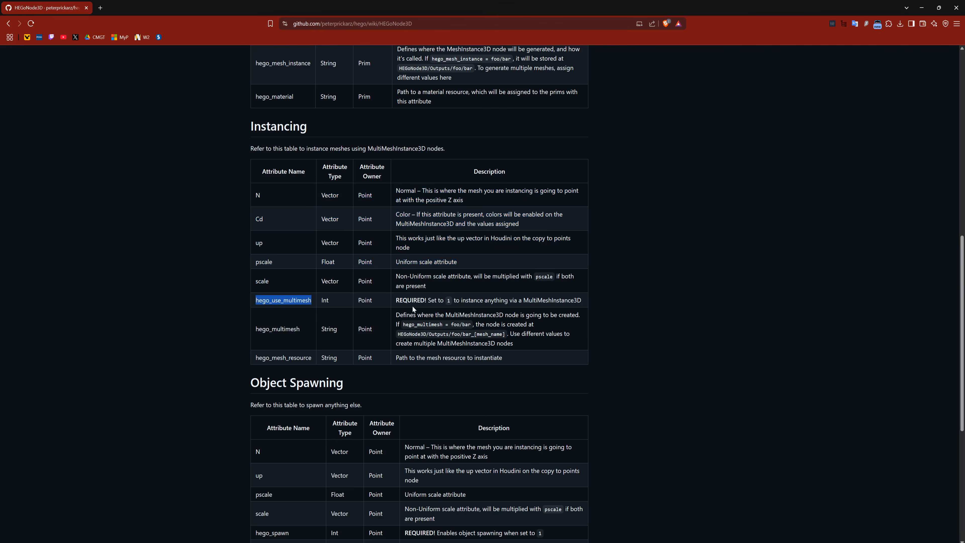
Read the hego_multimesh and hego_mesh_resource rows of the wiki's Instancing attribute table
double_click(290, 334)
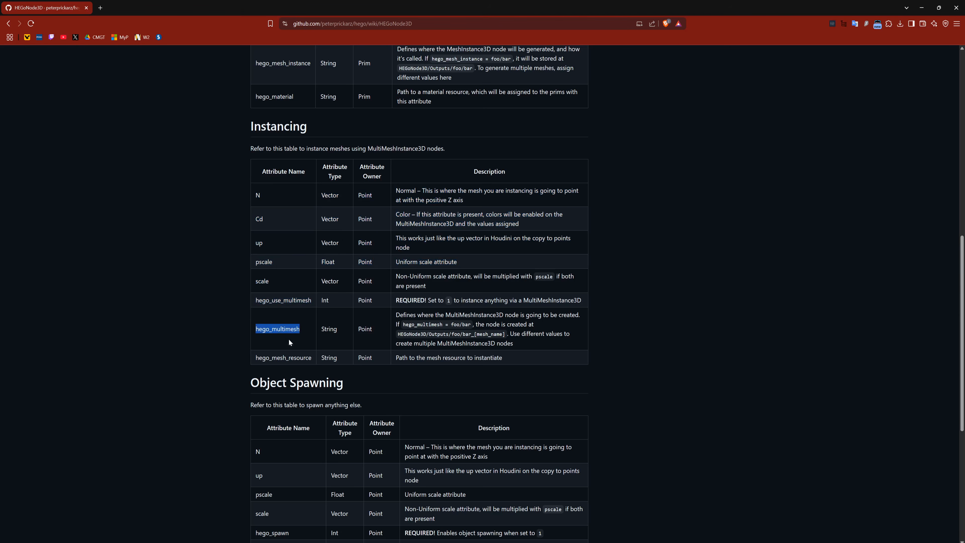
left_click_drag(396, 315, 529, 347)
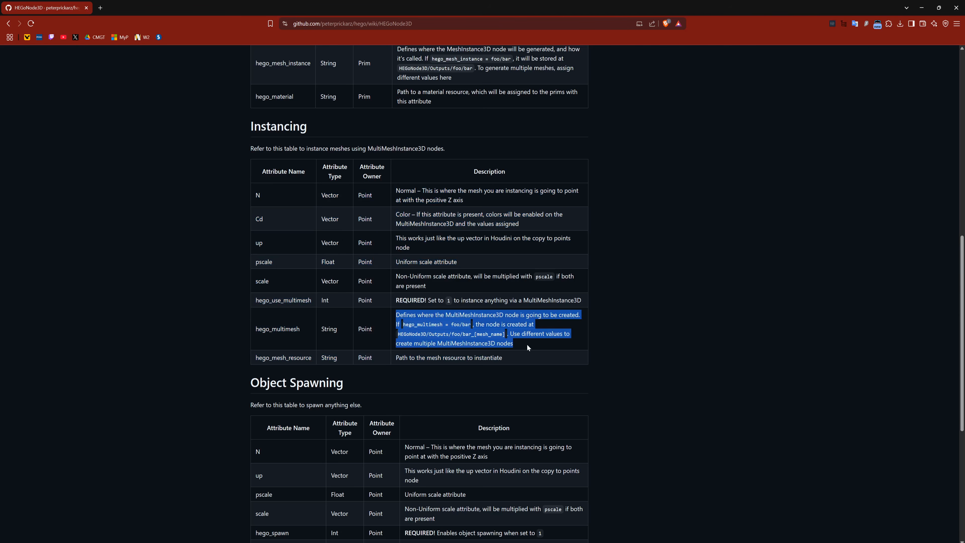
left_click(529, 347)
mouse_move(424, 328)
left_mouse_down()
mouse_move(460, 356)
mouse_move(428, 317)
left_mouse_up()
left_click(461, 355)
left_click(455, 329)
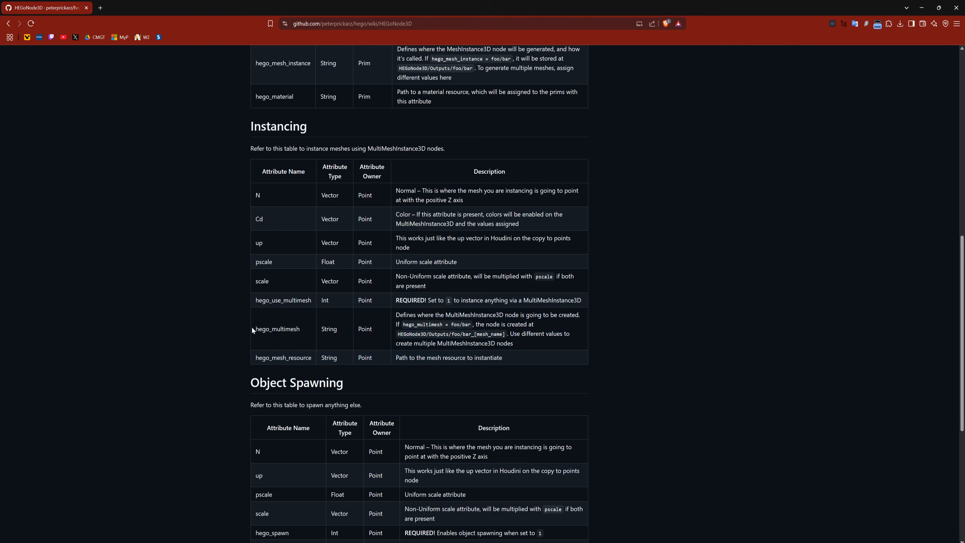
double_click(315, 356)
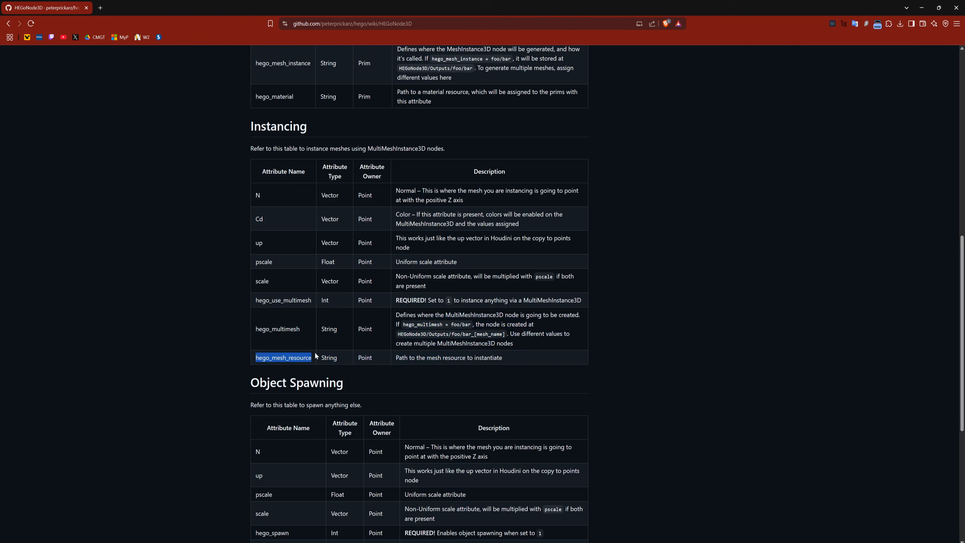
left_click(480, 354)
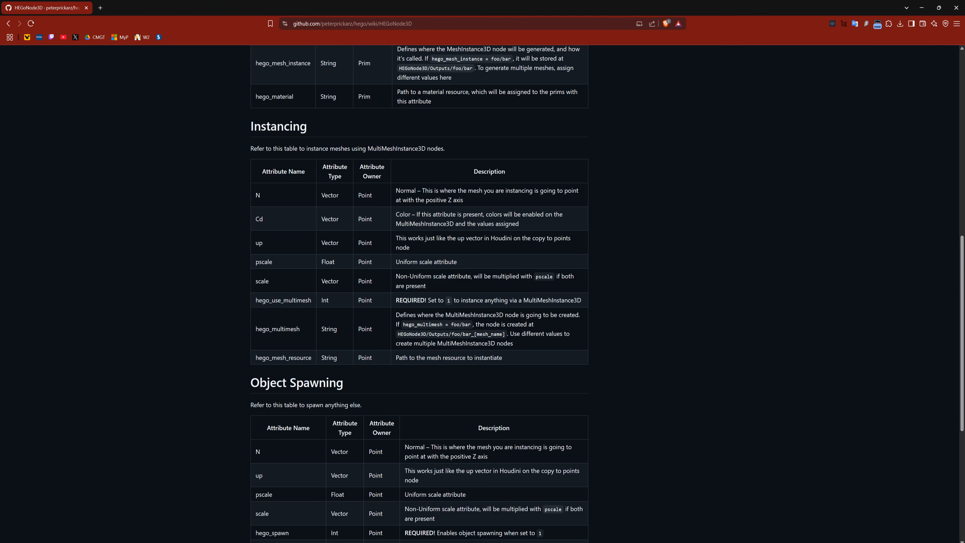
Skim the Object Spawning attribute table on the HEGoNode3D page and highlight its heading
scroll(493, 325, "down", 7)
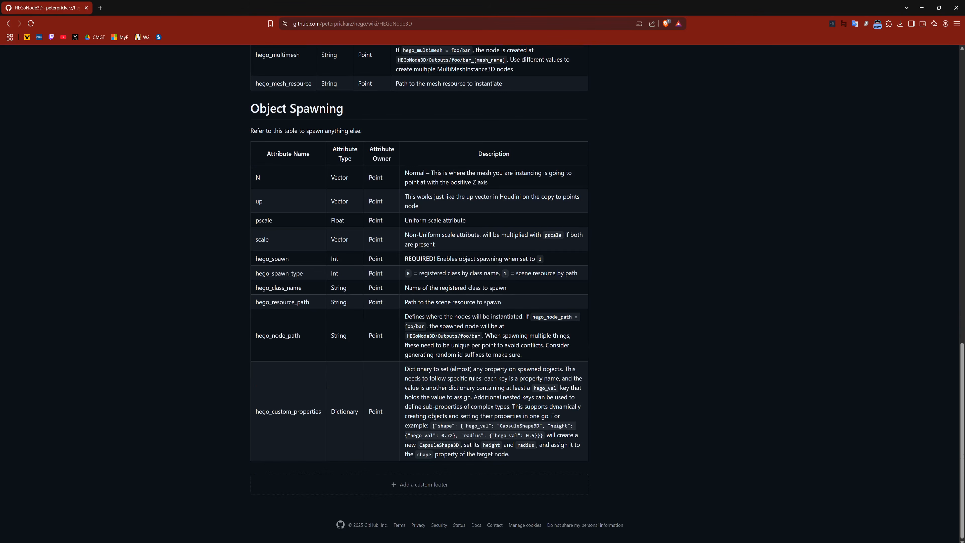
scroll(418, 293, "up", 2)
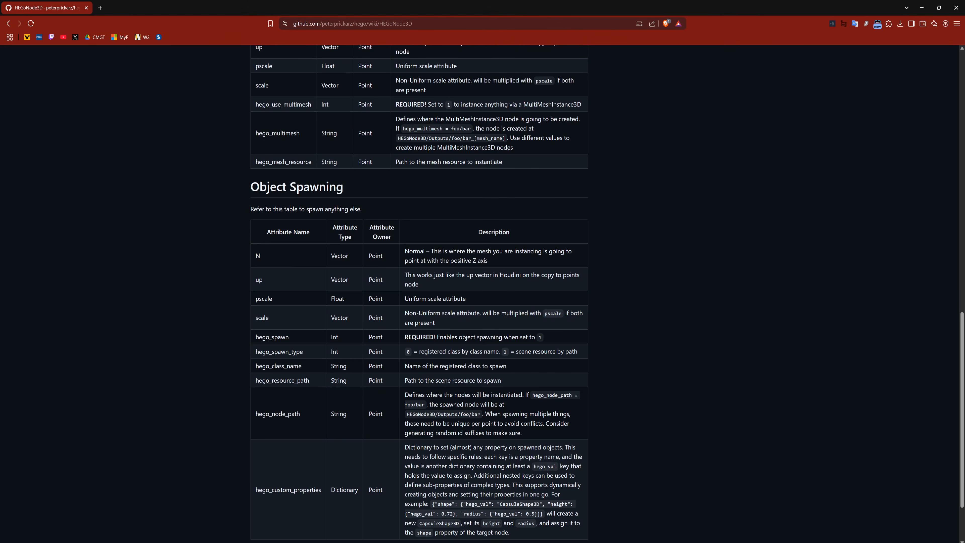
left_click_drag(252, 187, 337, 187)
left_click(373, 205)
scroll(364, 266, "down", 2)
Switch to Houdini and display the attribwrangle6 node that feeds the capsule collider utility
key("alt+Tab")
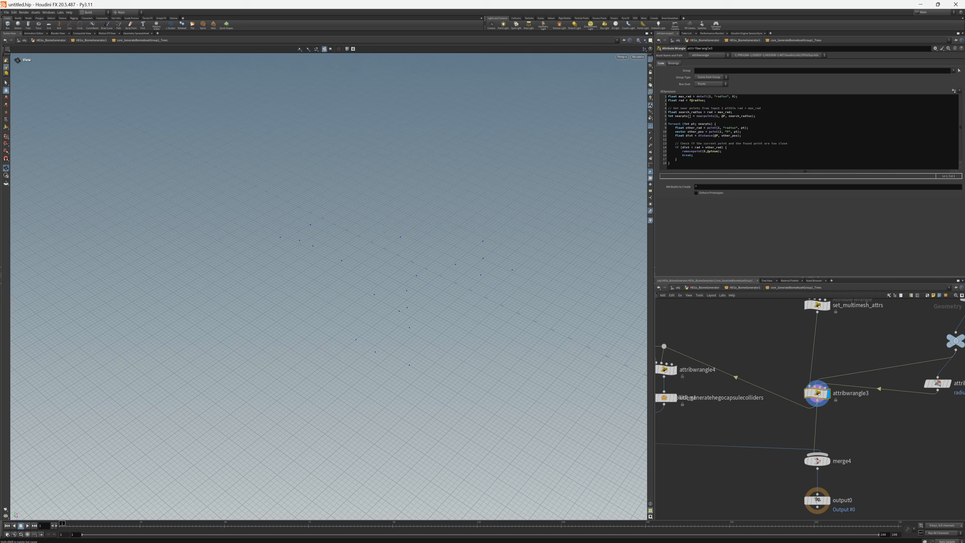
scroll(940, 427, "down", 4)
scroll(783, 406, "up", 5)
scroll(768, 399, "up", 2)
left_click(750, 388)
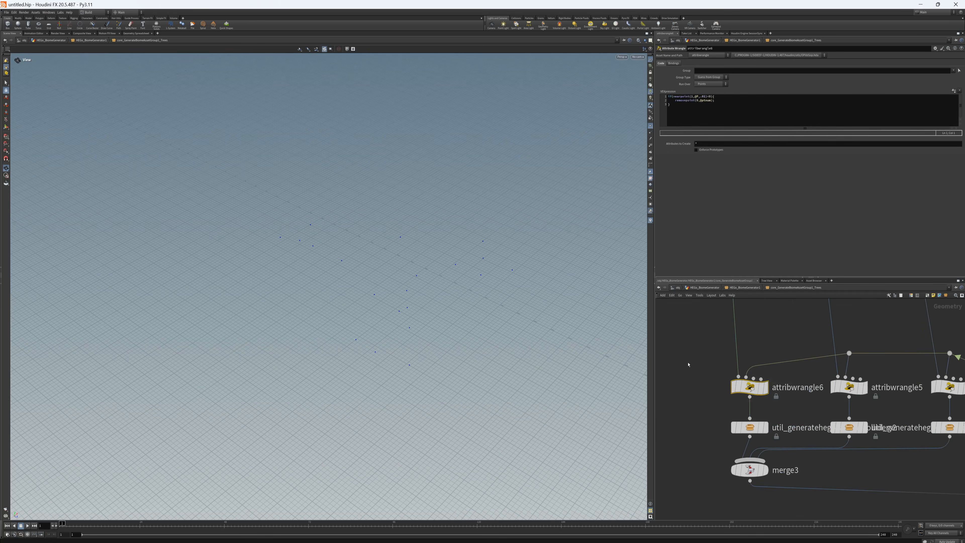
left_click(766, 388)
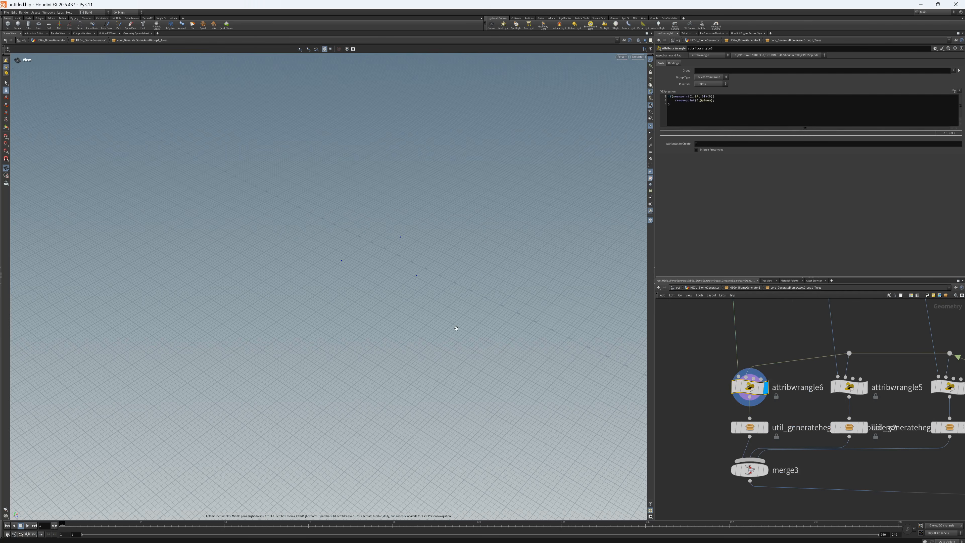
Enter the util_generatehegocapsulecolliders node below attribwrangle6 and select python1 to view its Python code
left_click(749, 427)
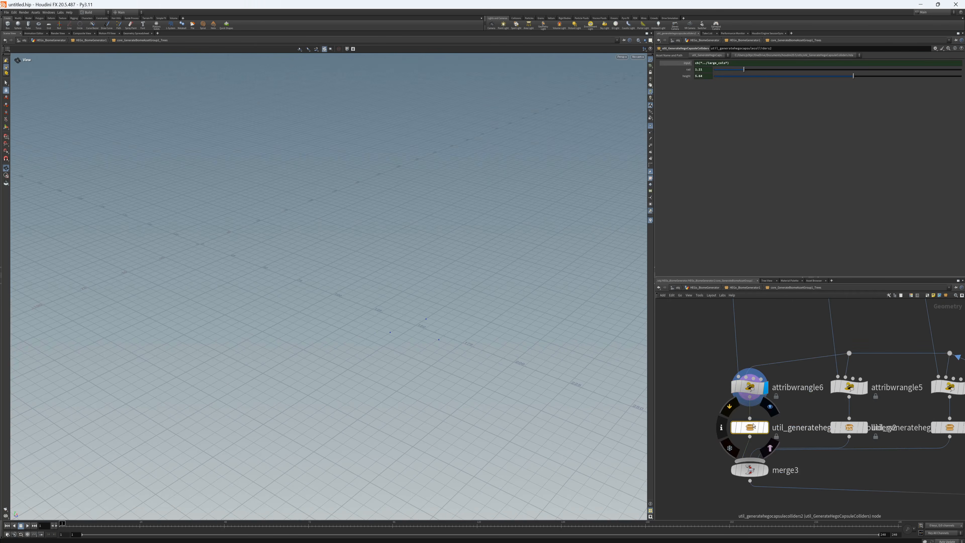
right_click(751, 426)
left_click(775, 509)
double_click(749, 428)
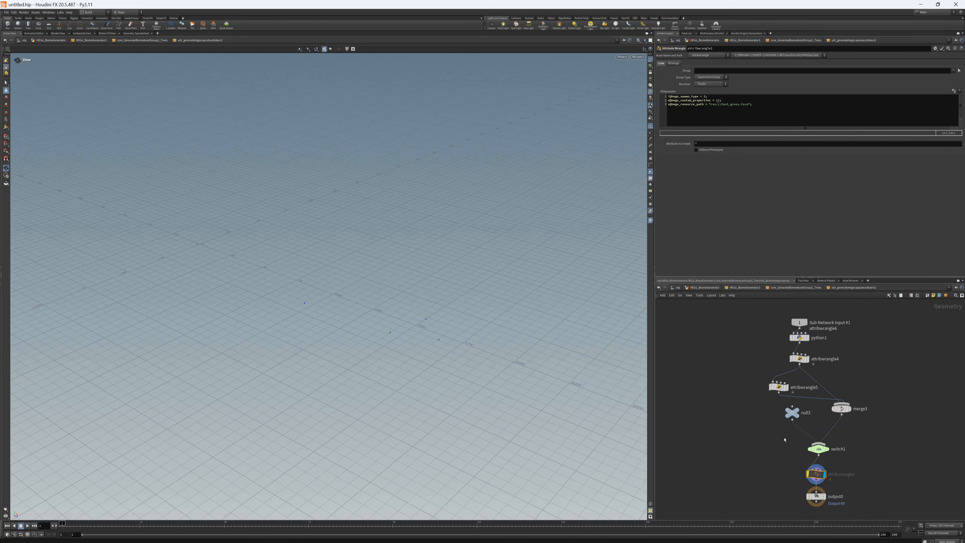
scroll(810, 381, "up", 3)
scroll(816, 356, "up", 2)
left_click(777, 331)
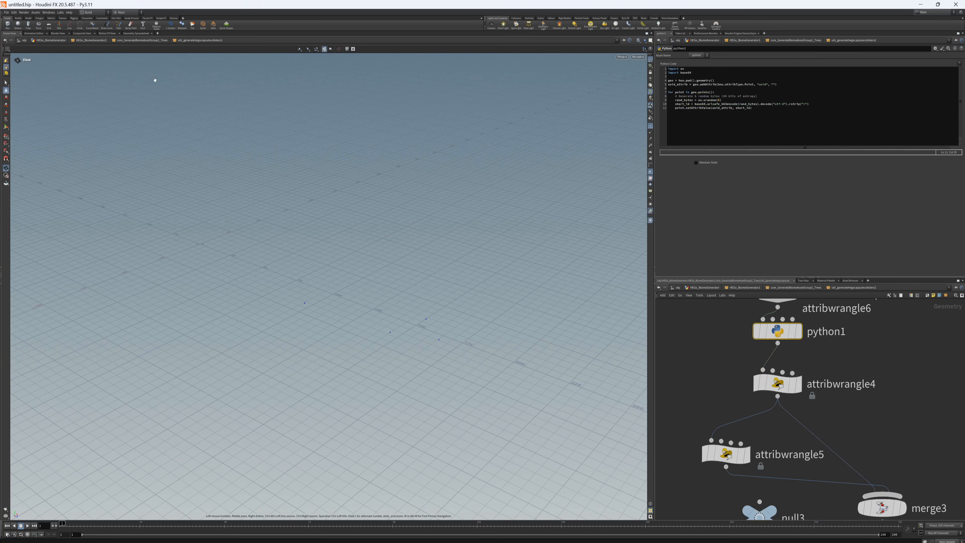
Inspect the uuid values of python1's points in the geometry spreadsheet
left_click(135, 34)
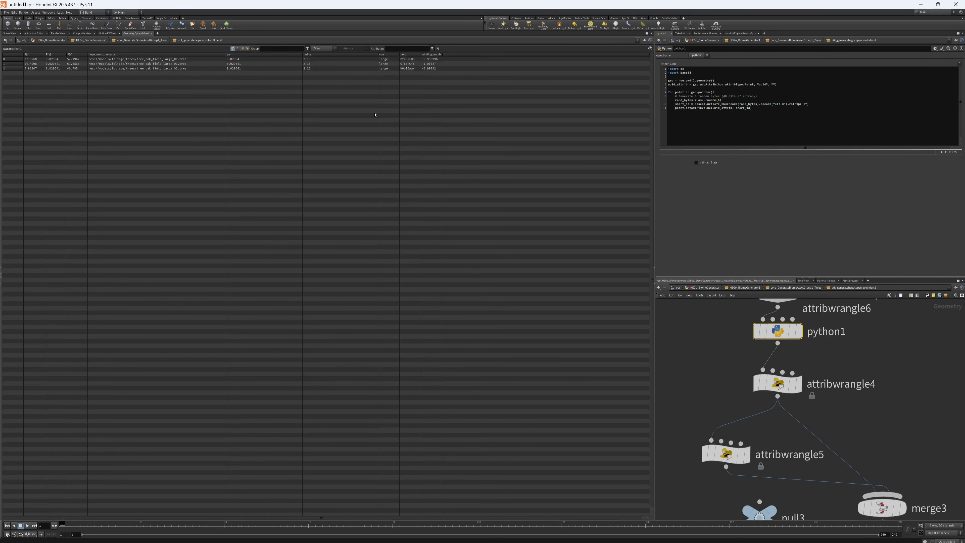
left_click_drag(414, 60, 417, 71)
left_click(413, 65)
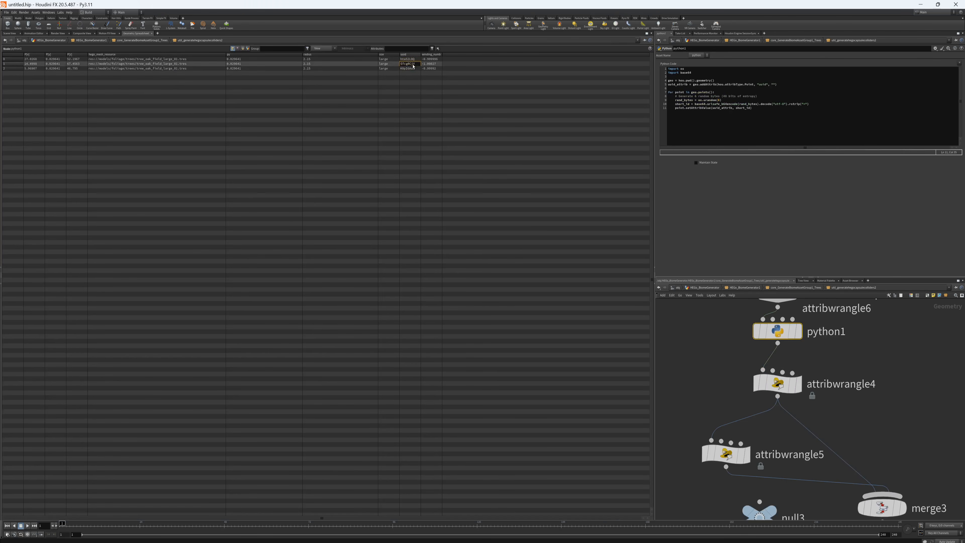
left_click(413, 68)
left_click(413, 60)
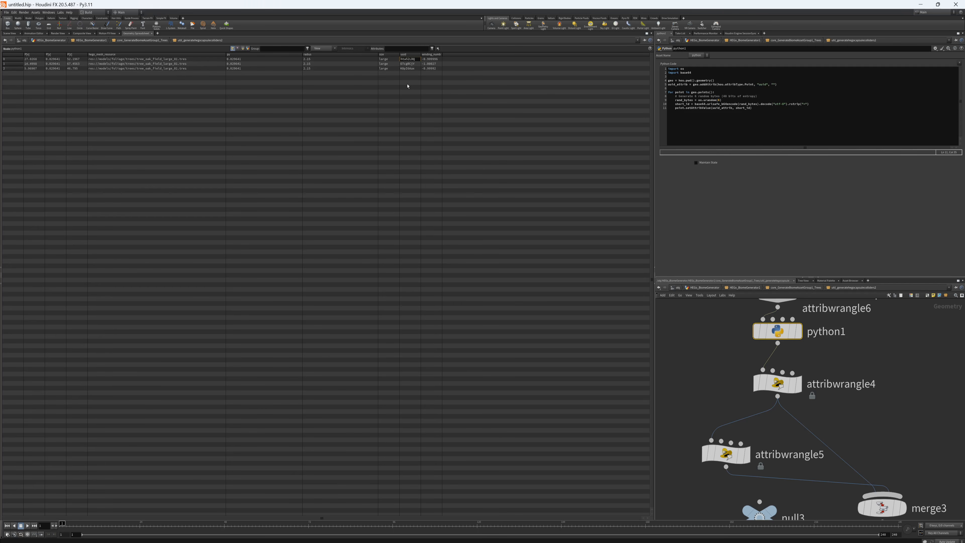
left_click_drag(414, 68, 413, 60)
left_click(410, 69)
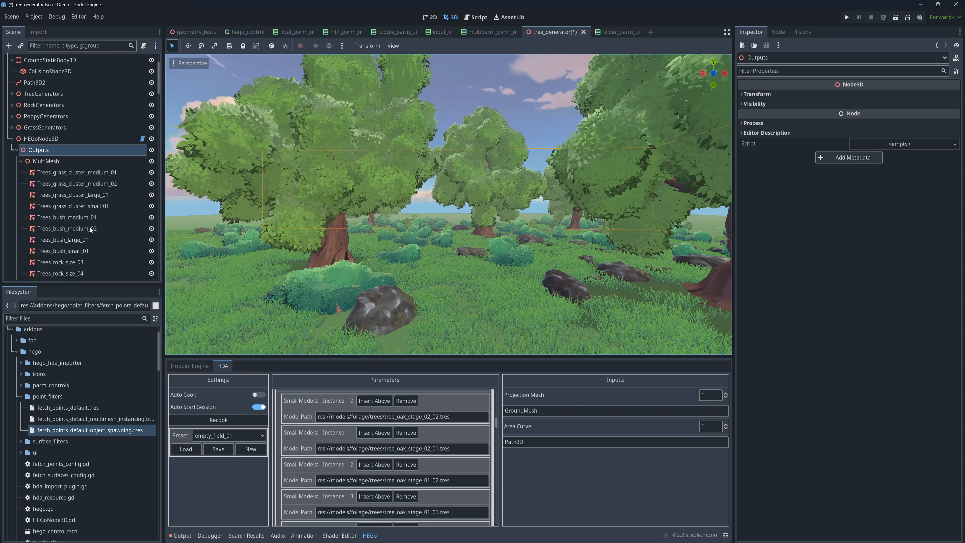
In Godot, inspect a generated StaticBody3D and its CollisionShape3D child under Collisions, then view the surrounding trees
scroll(89, 224, "down", 5)
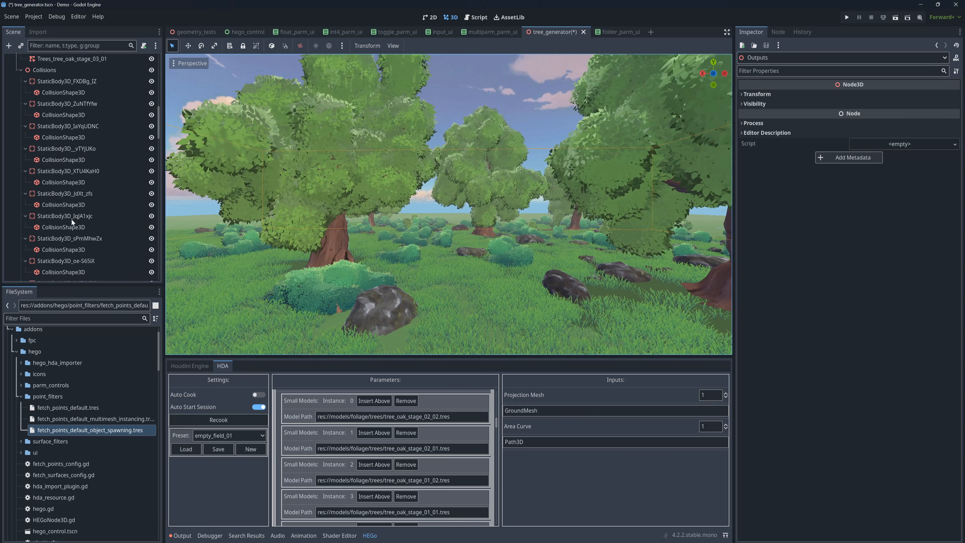
double_click(87, 127)
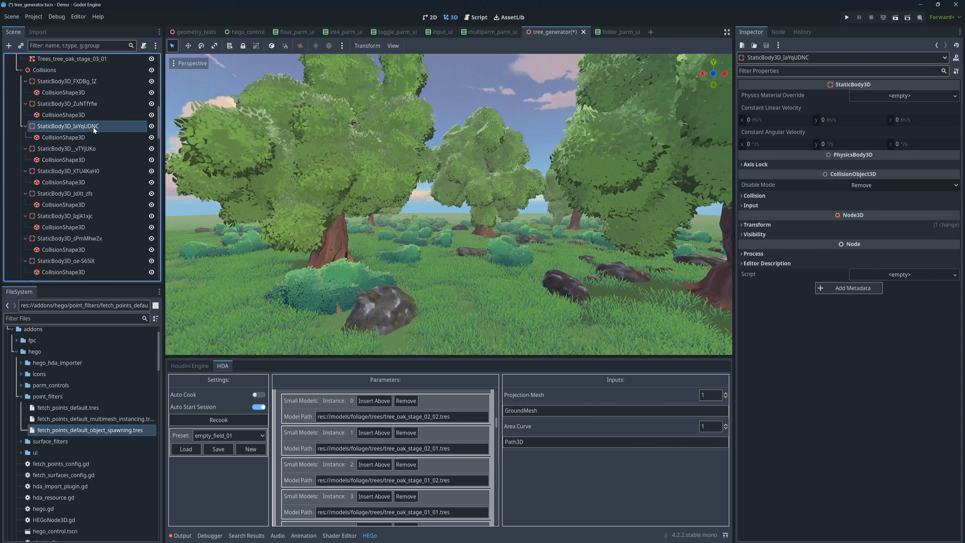
left_click(94, 134)
left_click(95, 135)
left_click(99, 128)
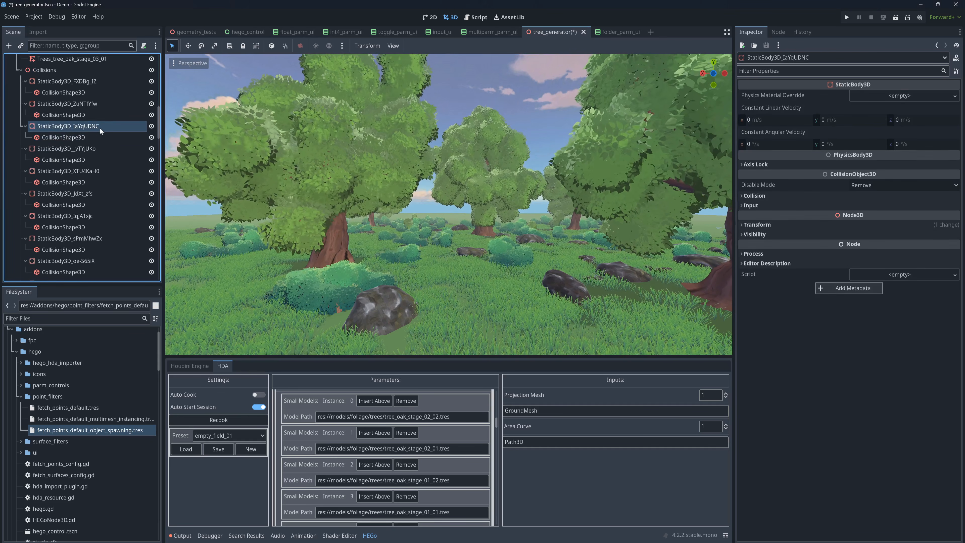
left_click(94, 137)
left_click(94, 130)
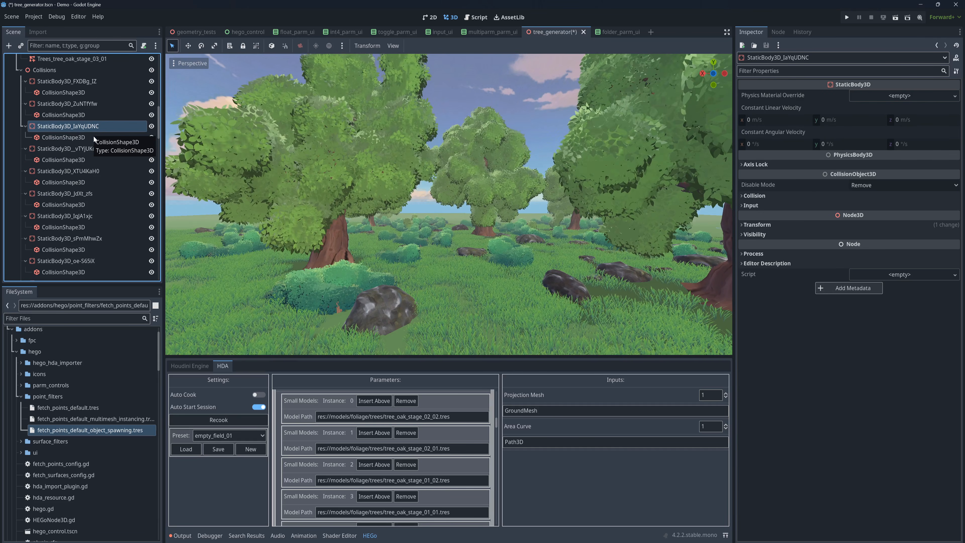
left_click(94, 136)
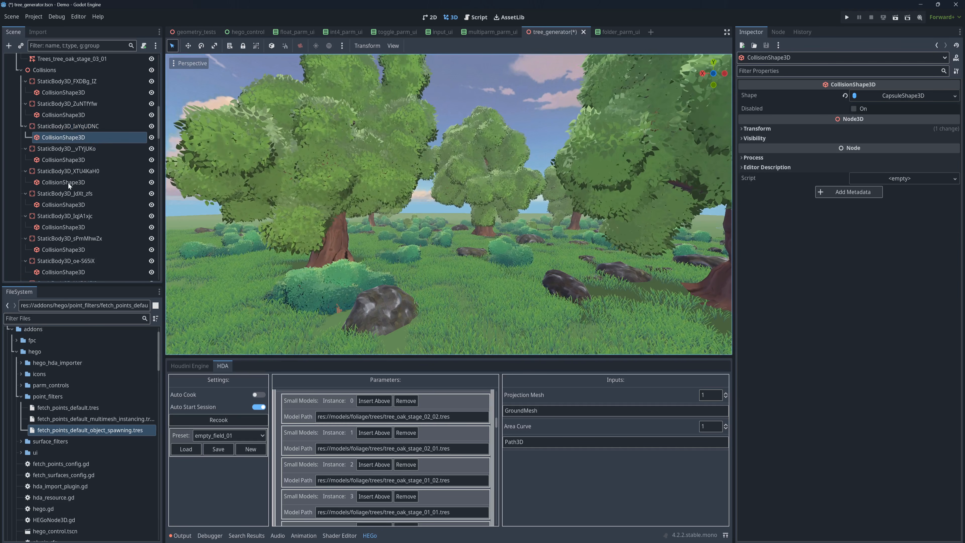
right_click_drag(327, 190, 355, 198)
key("s")
key("e")
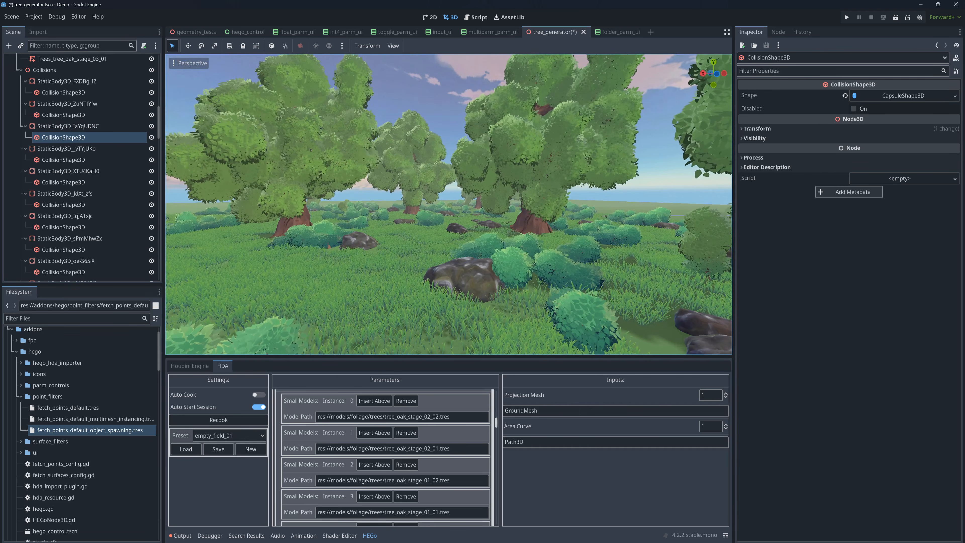
Return to Houdini, display attribwrangle4 and frame its points in the 3D scene view
left_click(442, 541)
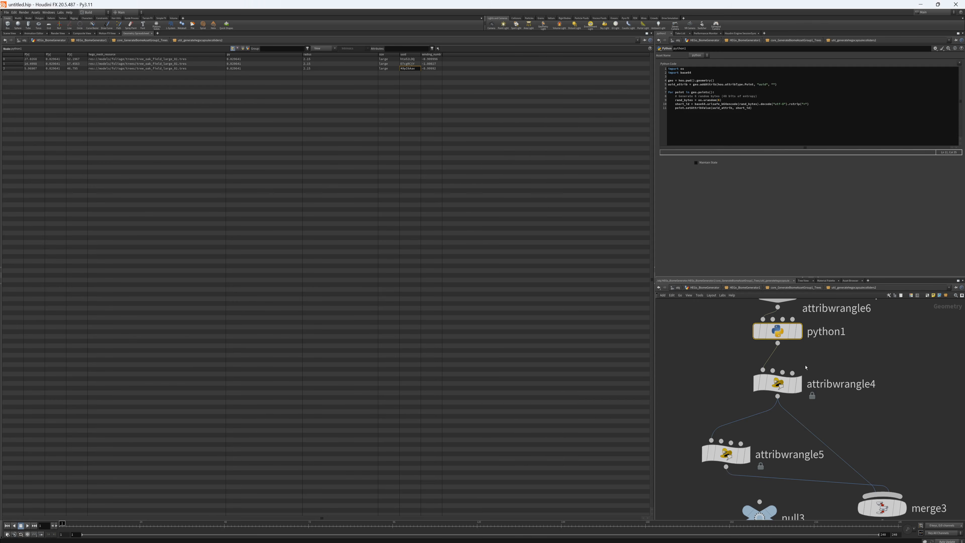
left_click(775, 384)
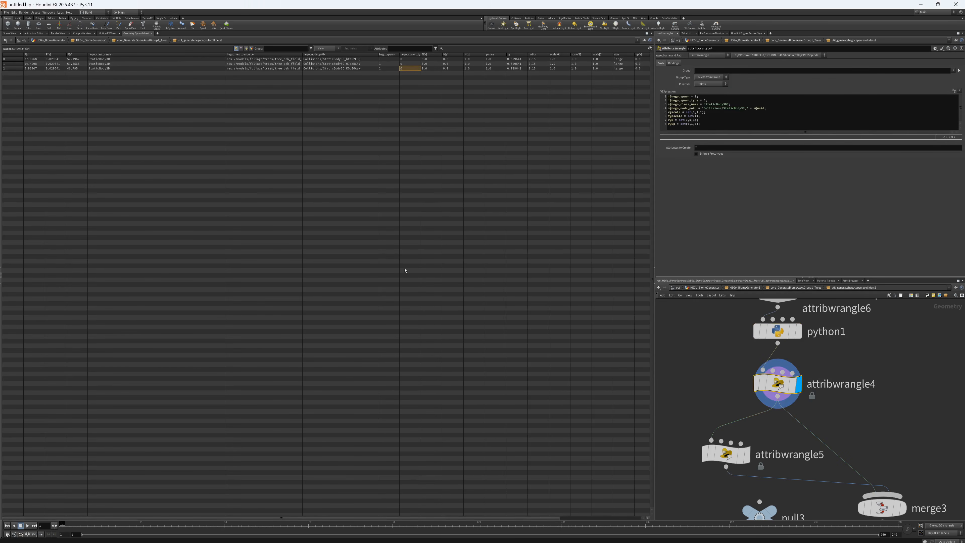
left_click(9, 33)
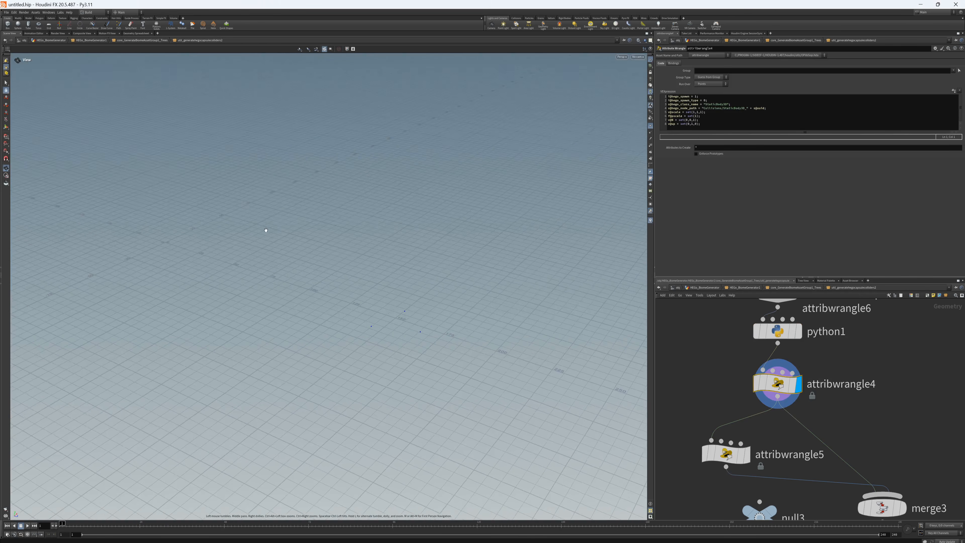
key("f")
Review the hego_spawn and hego_spawn_type lines in attribwrangle4's VEX code
left_click_drag(692, 97, 645, 99)
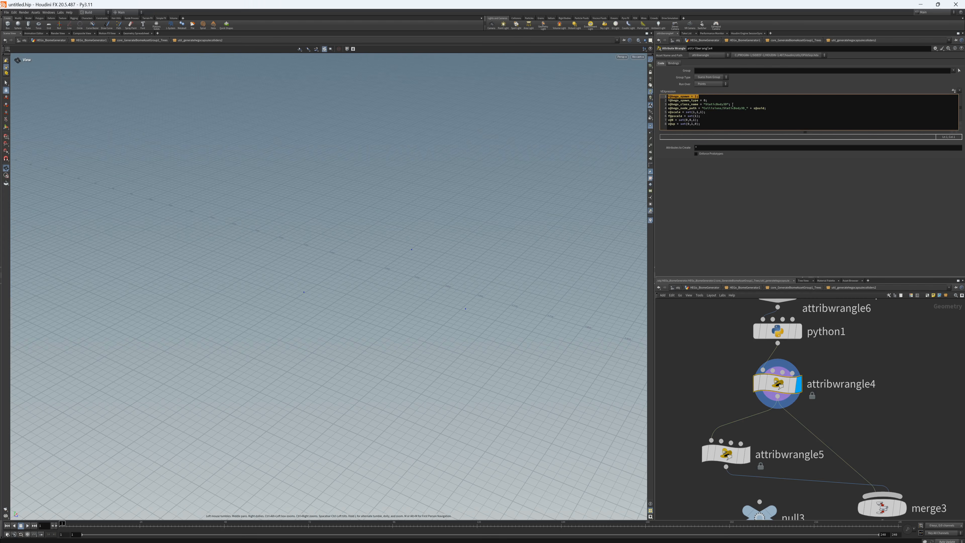
mouse_move(707, 101)
left_mouse_down()
mouse_move(660, 99)
mouse_move(707, 101)
left_mouse_up()
left_click(707, 100)
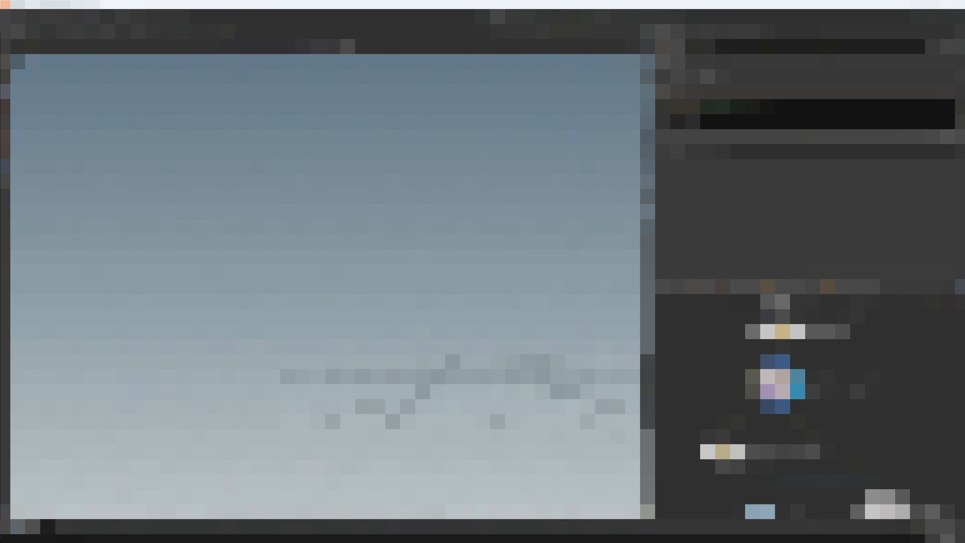
Switch to the wiki in the browser and read the hego_spawn_type description in the Object Spawning table
mouse_move(489, 542)
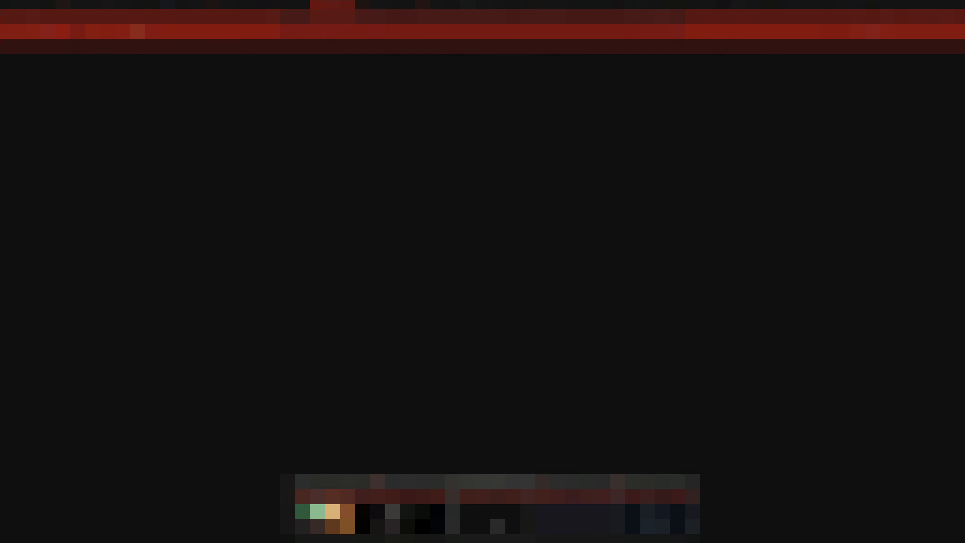
left_click(655, 526)
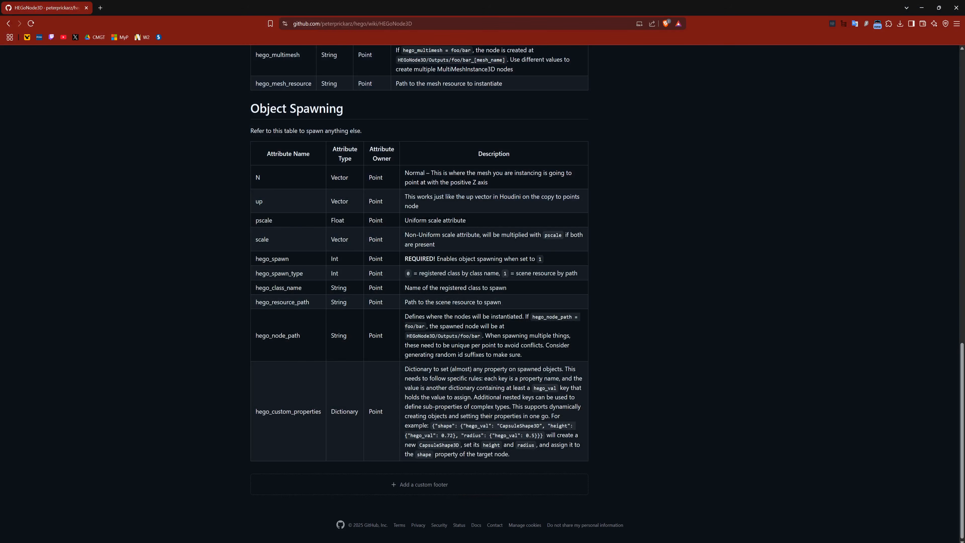
left_click_drag(496, 273, 578, 272)
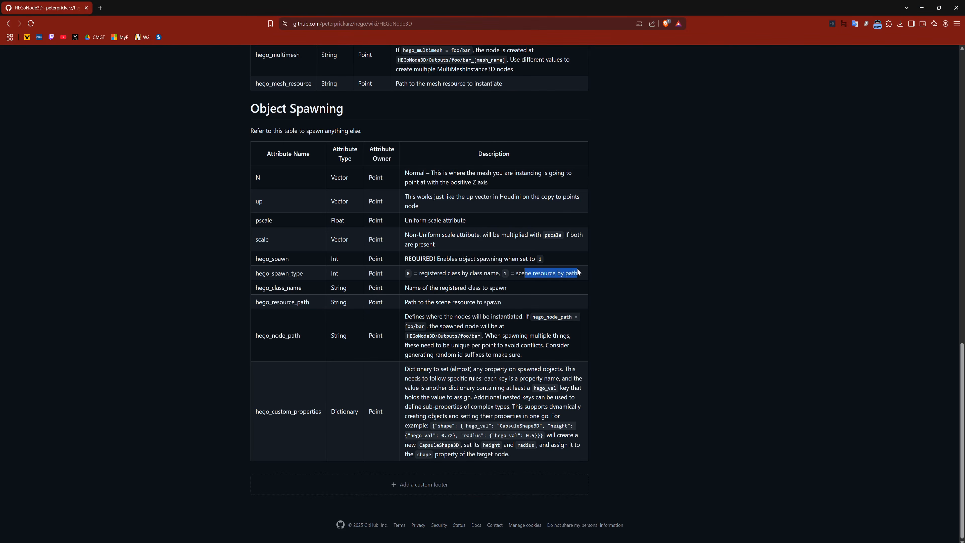
left_click(568, 281)
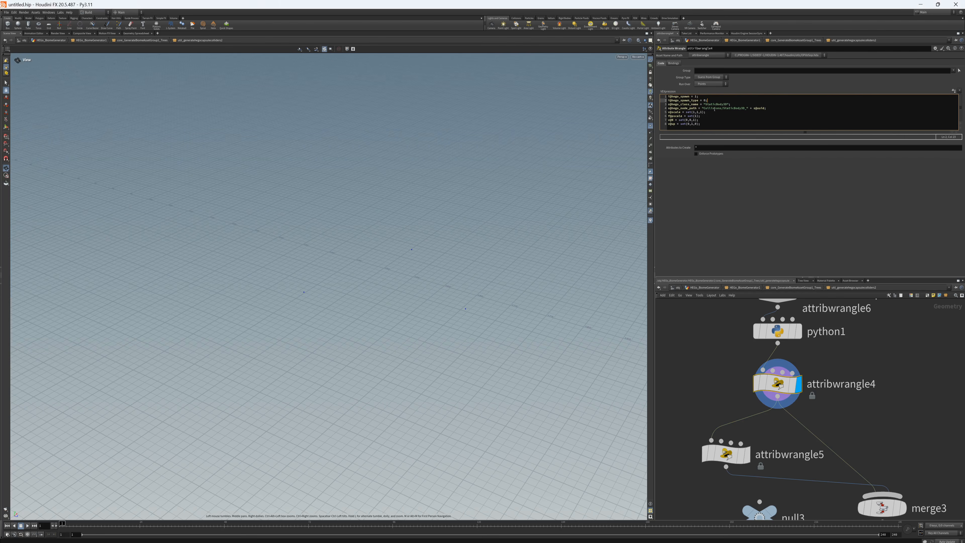
Back in Houdini, review attribwrangle4's hego_class_name and hego_node_path lines, then highlight the scale, pscale, N and up lines
double_click(715, 105)
left_click_drag(671, 108, 768, 109)
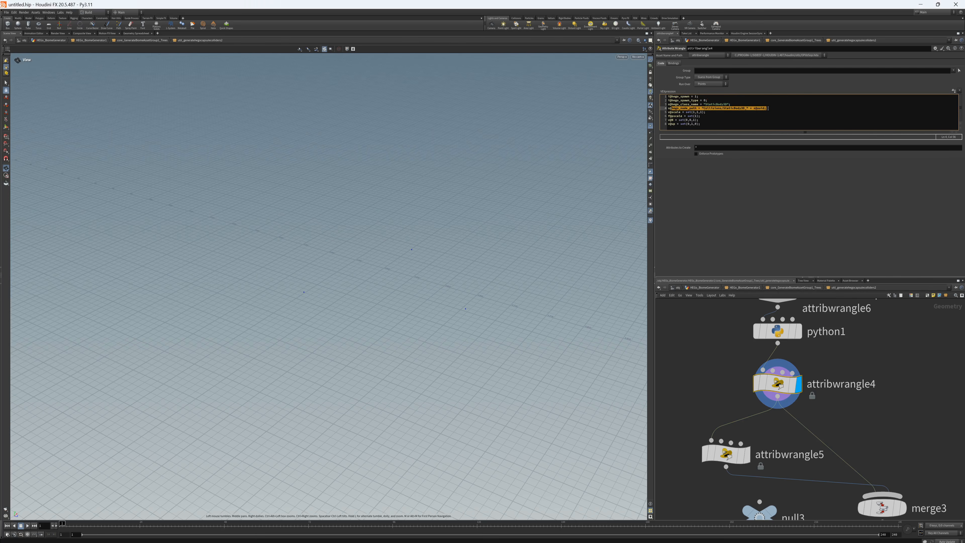
left_click(768, 109)
triple_click(716, 108)
left_click(732, 109)
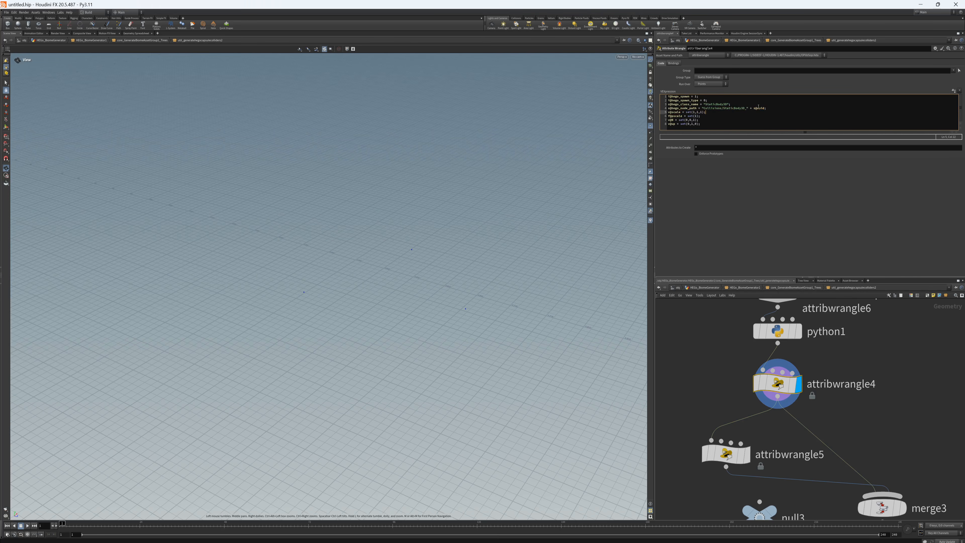
double_click(762, 109)
left_click(711, 109)
double_click(737, 108)
left_click_drag(703, 124, 661, 111)
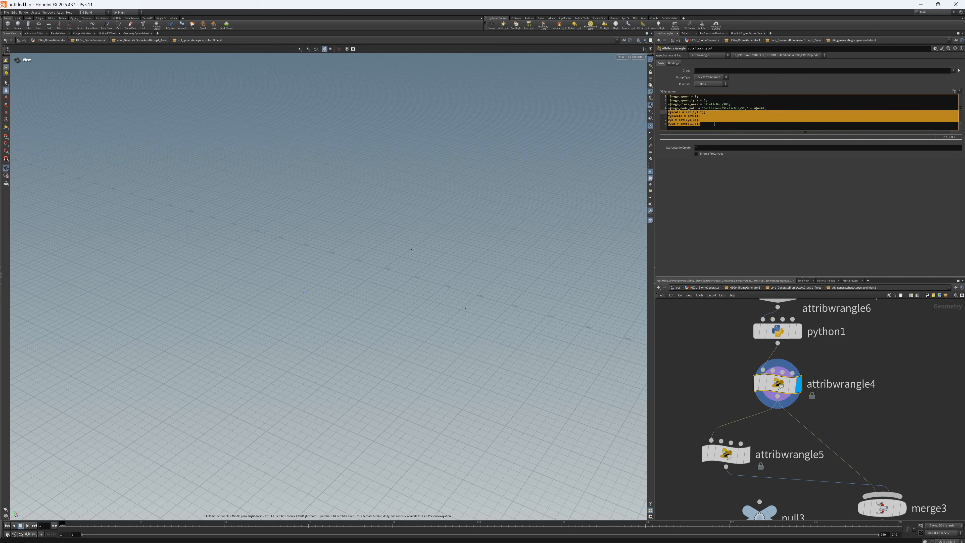
Select attribwrangle5 in the network and display it to bring up its VEX code
left_click(714, 124)
left_click(709, 379)
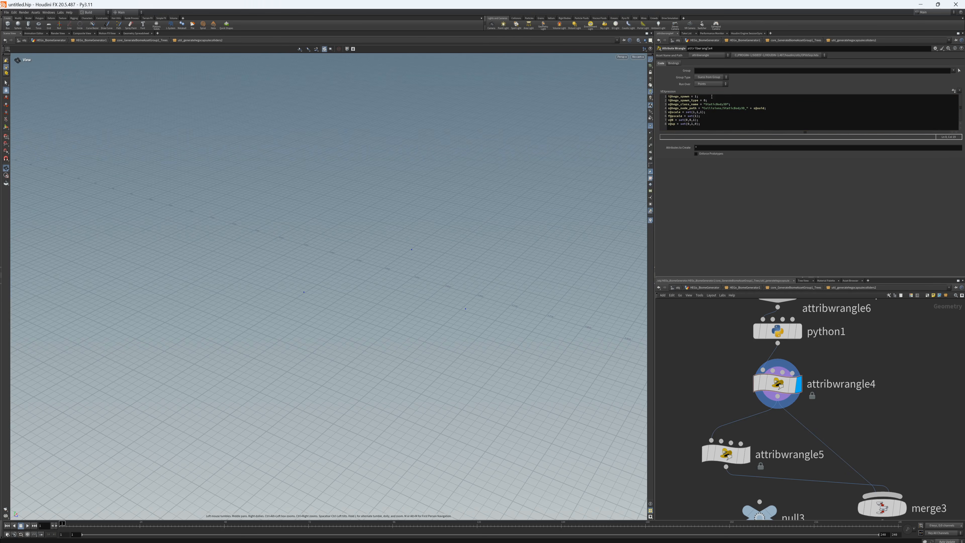
left_click(709, 123)
scroll(716, 359, "down", 3)
scroll(696, 511, "up", 2)
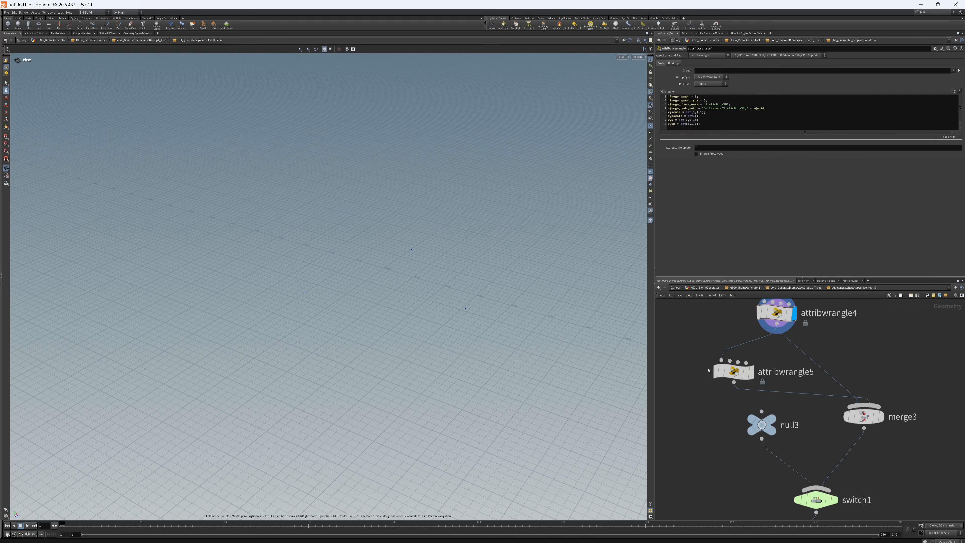
left_click_drag(694, 393, 758, 367)
left_click(752, 372)
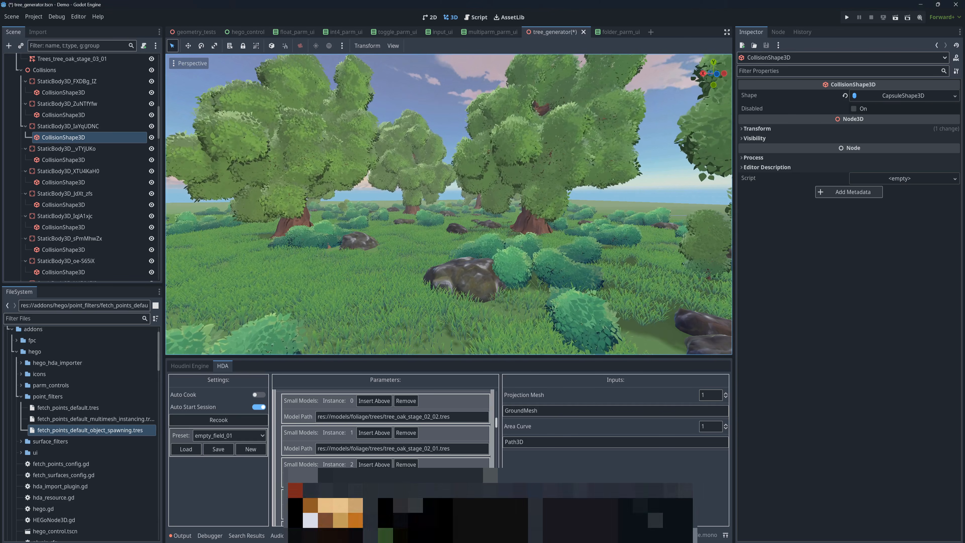
left_click(505, 532)
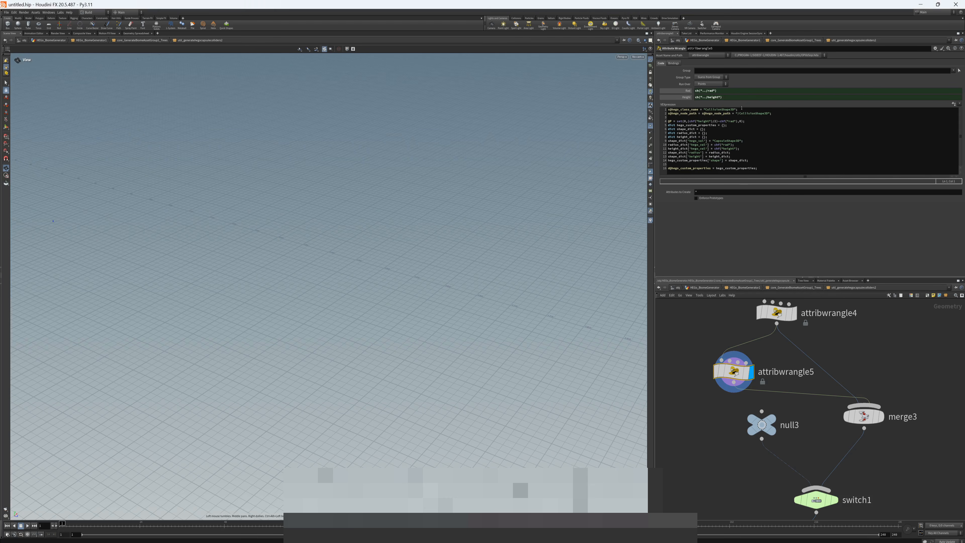
Review the hego_class_name, hego_node_path and position lines in attribwrangle5's VEX code
double_click(682, 109)
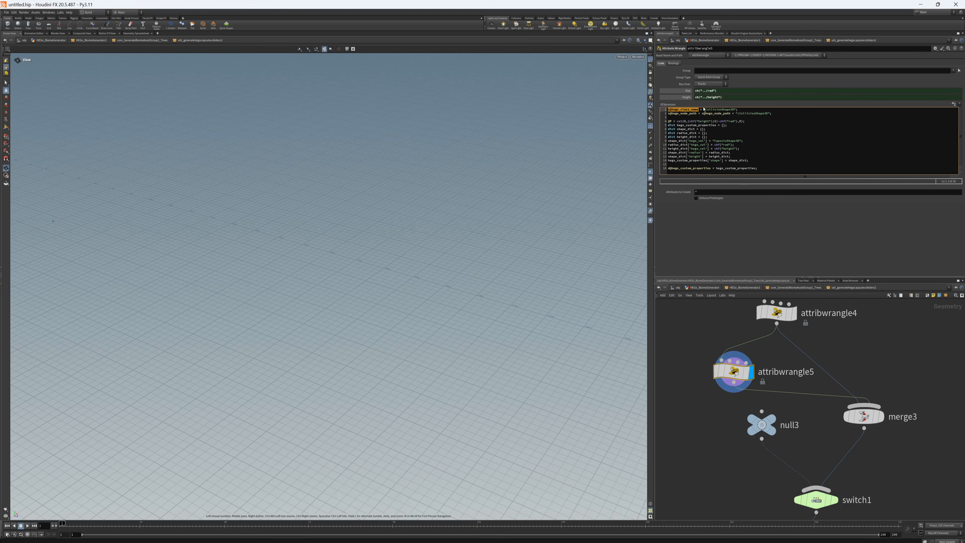
double_click(716, 113)
double_click(685, 114)
left_click_drag(737, 114, 767, 113)
left_click(759, 114)
left_click(683, 121)
double_click(704, 121)
left_click(728, 121)
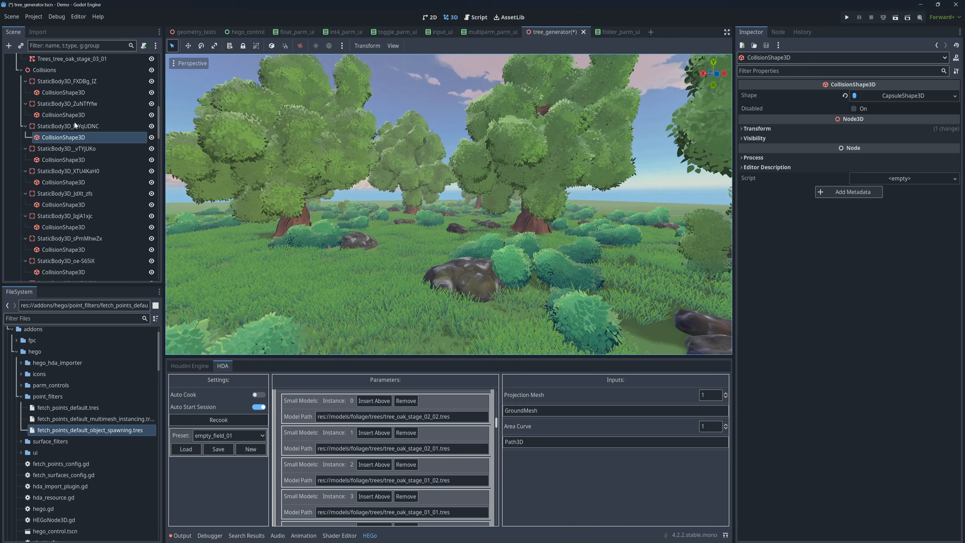
Switch to Godot and compare the third StaticBody3D under Collisions with its CollisionShape3D child in the scene tree
left_click(86, 127)
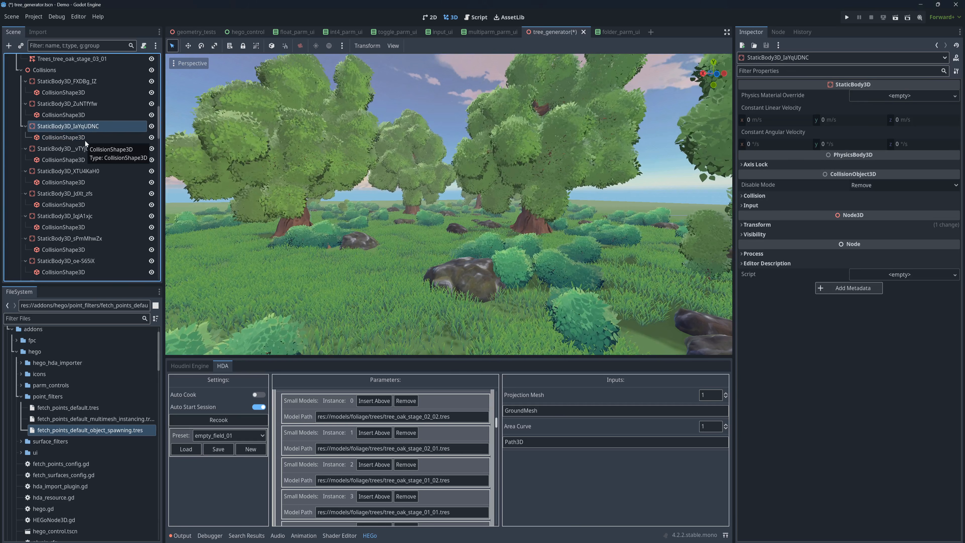
left_click(86, 137)
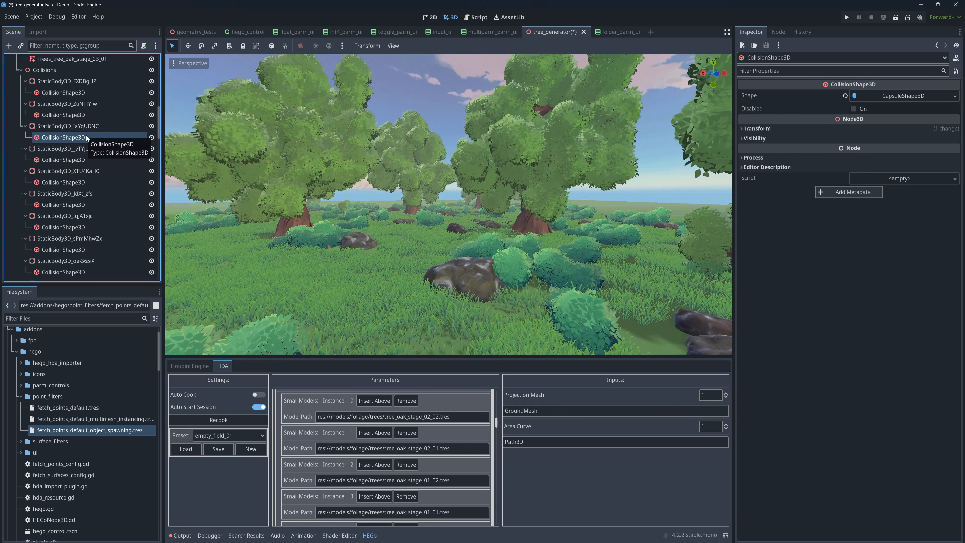
left_click(98, 125)
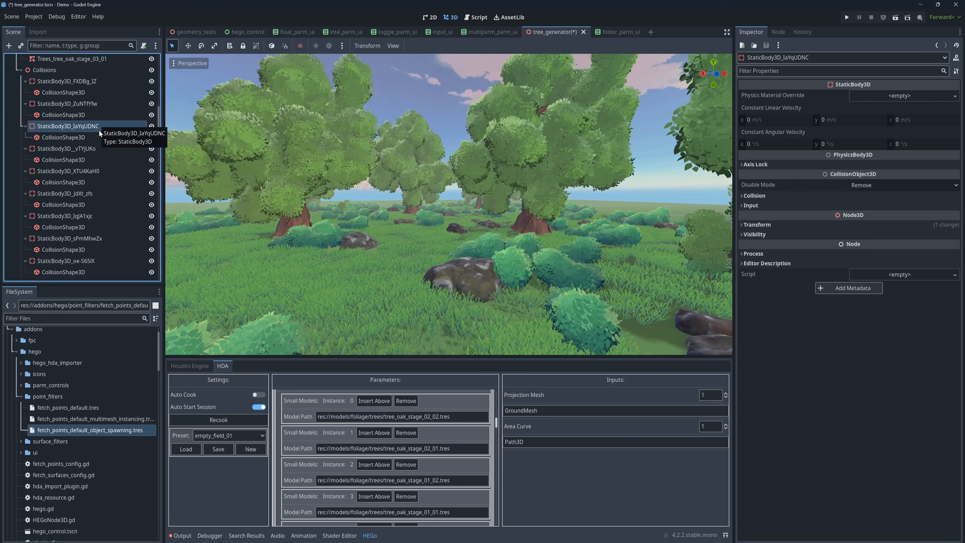
left_click(94, 137)
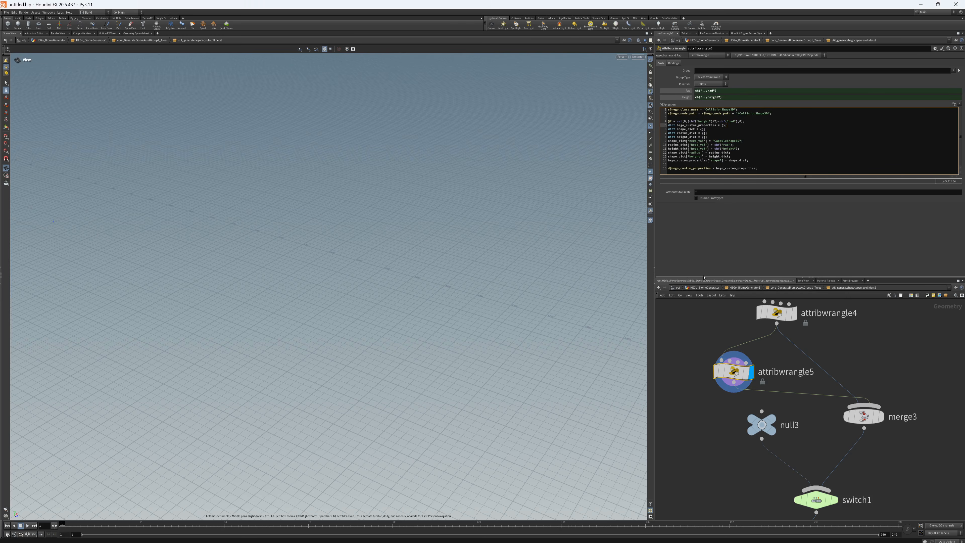
Locate hego_custom_properties in attribwrangle5's code in Houdini, and read its description in the wiki's Object Spawning table
left_click(697, 125)
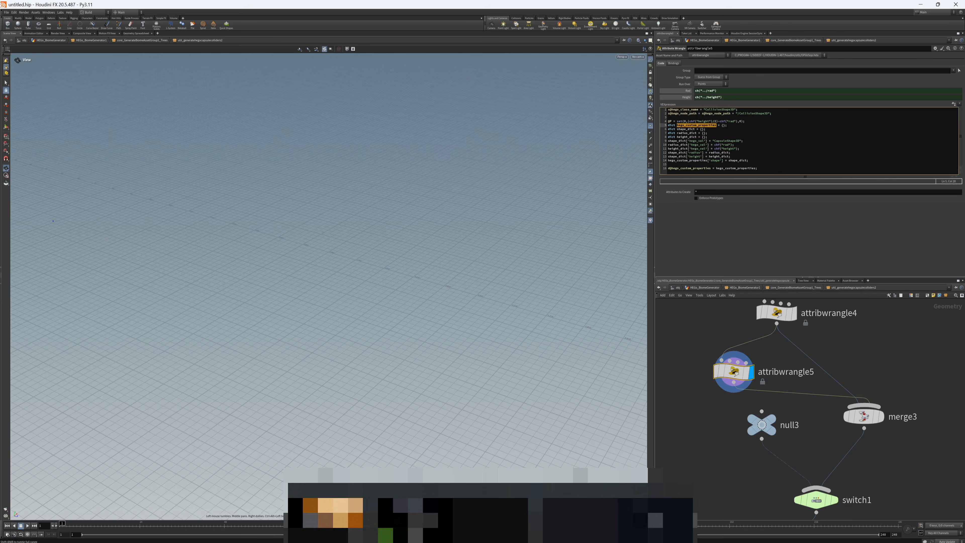
left_click(419, 534)
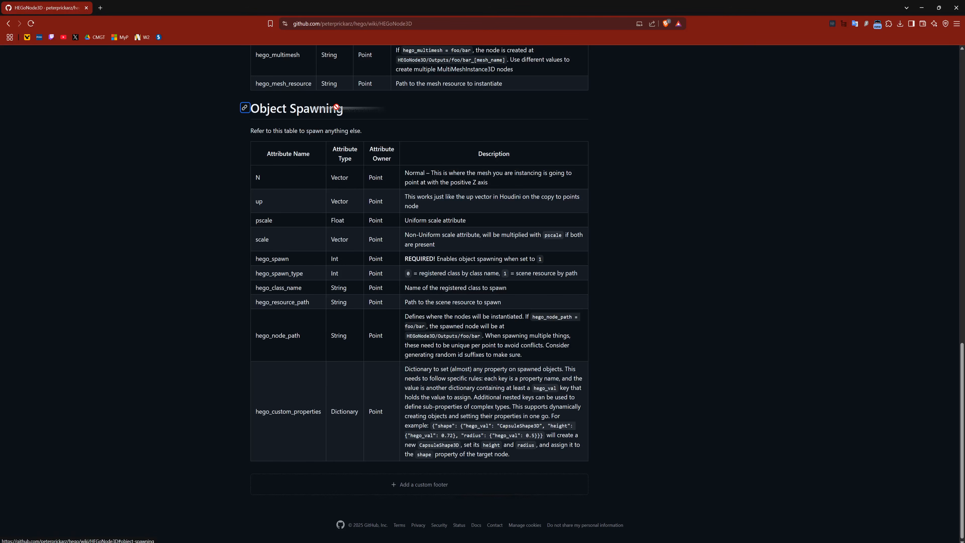
left_click_drag(532, 458, 399, 381)
left_click(596, 519)
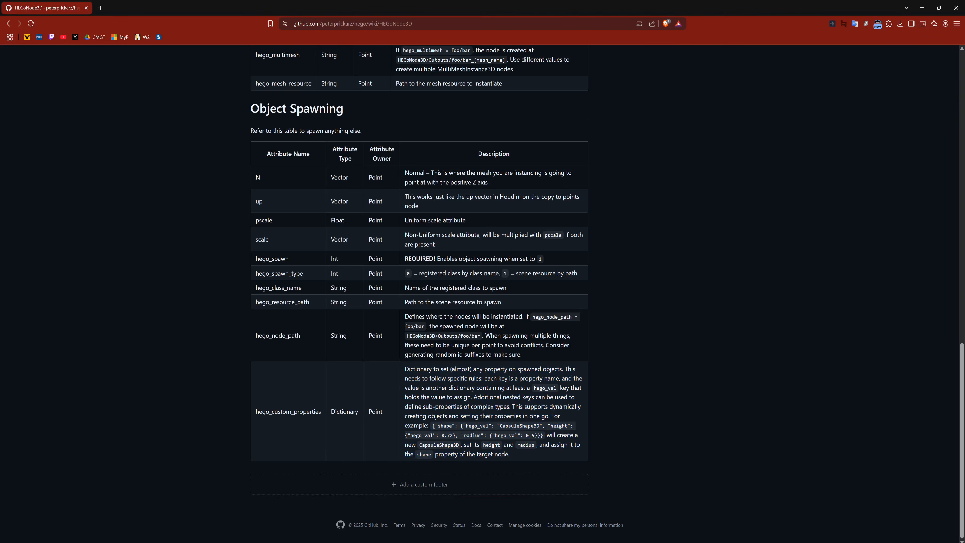
Bring the Notepad sample dictionary over Godot and expand the CollisionShape3D's CapsuleShape3D properties for comparison
left_click(532, 535)
left_click(532, 258)
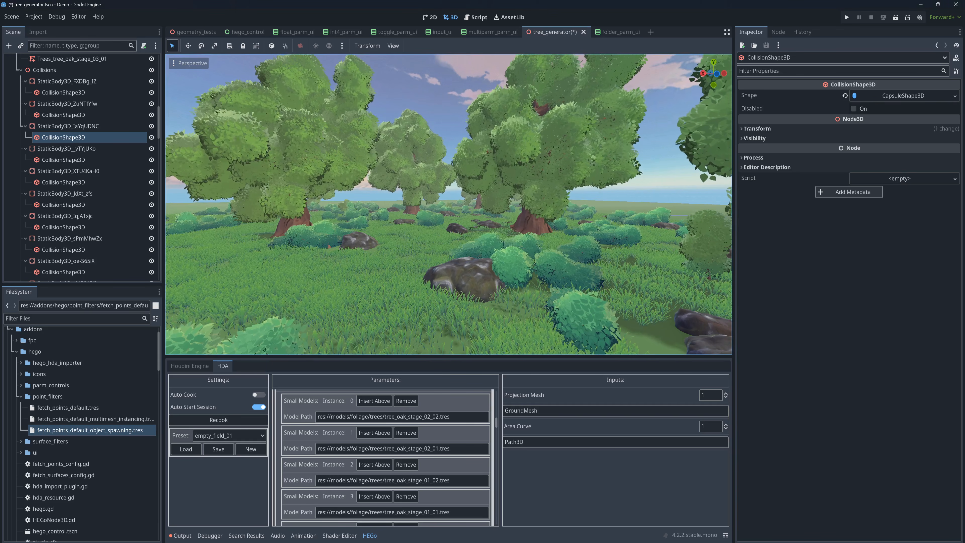
key("alt+Tab")
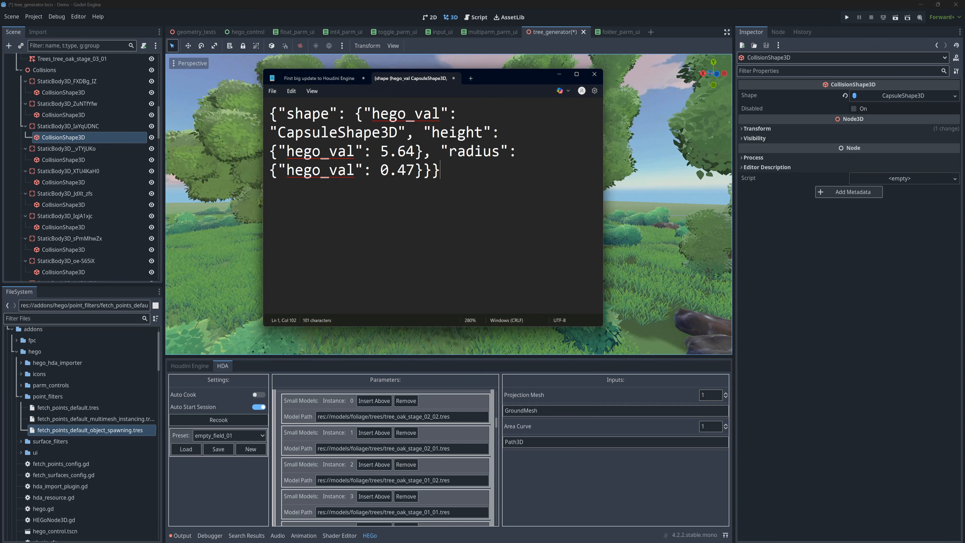
left_click_drag(507, 79, 549, 71)
left_click(909, 96)
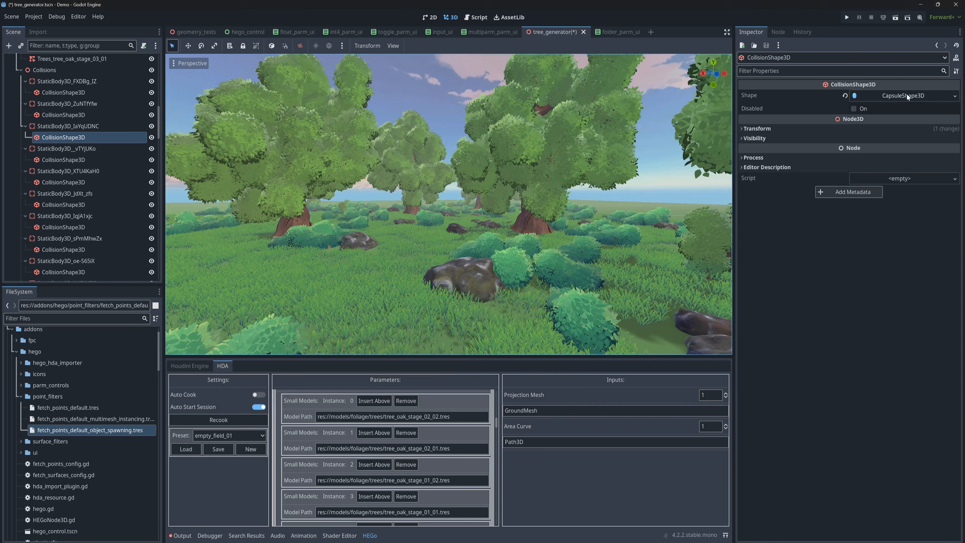
key("alt+Tab")
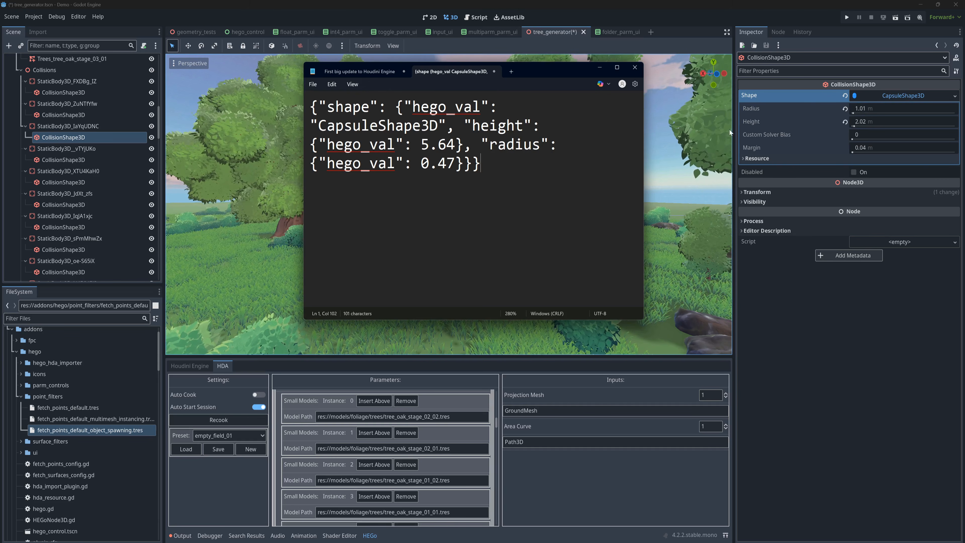
Examine the shape key and its nested hego_val key in the sample dictionary
double_click(348, 114)
left_click(386, 110)
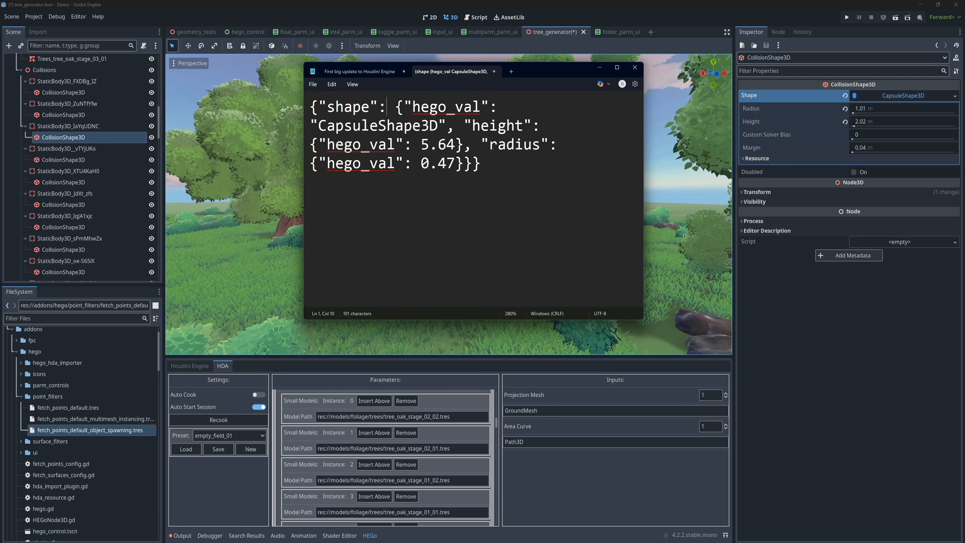
left_click(343, 108)
double_click(348, 110)
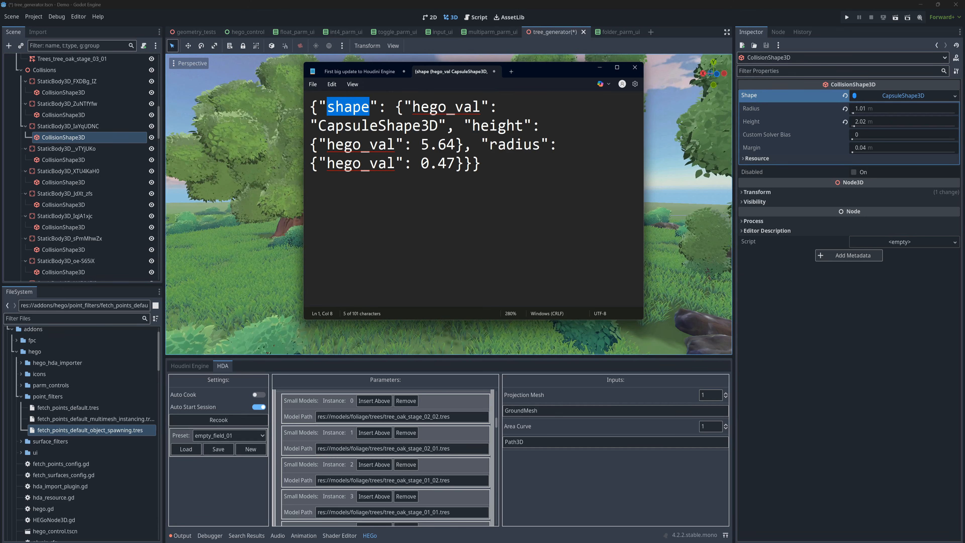
double_click(446, 107)
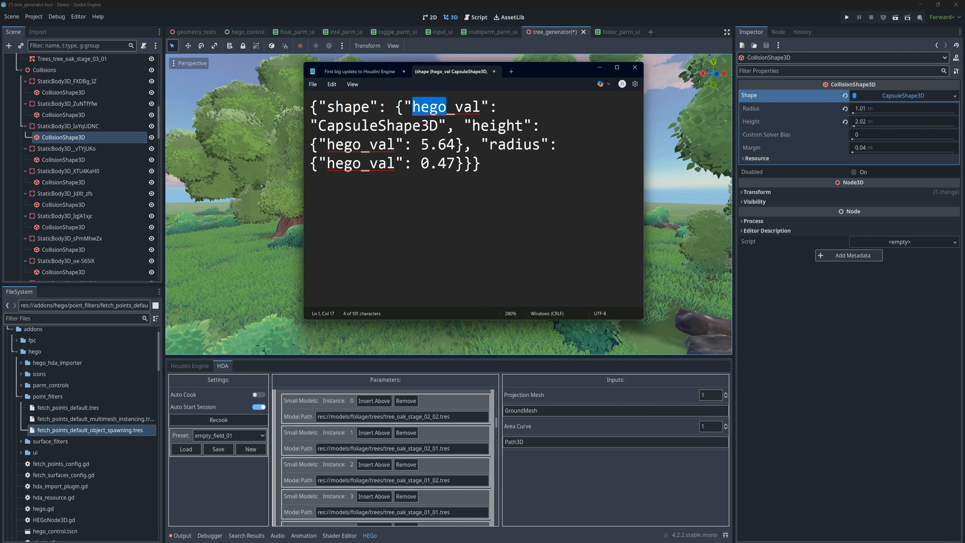
left_click(481, 107)
left_click_drag(481, 108, 455, 108)
right_click(418, 107)
left_click(412, 107)
left_click(481, 108)
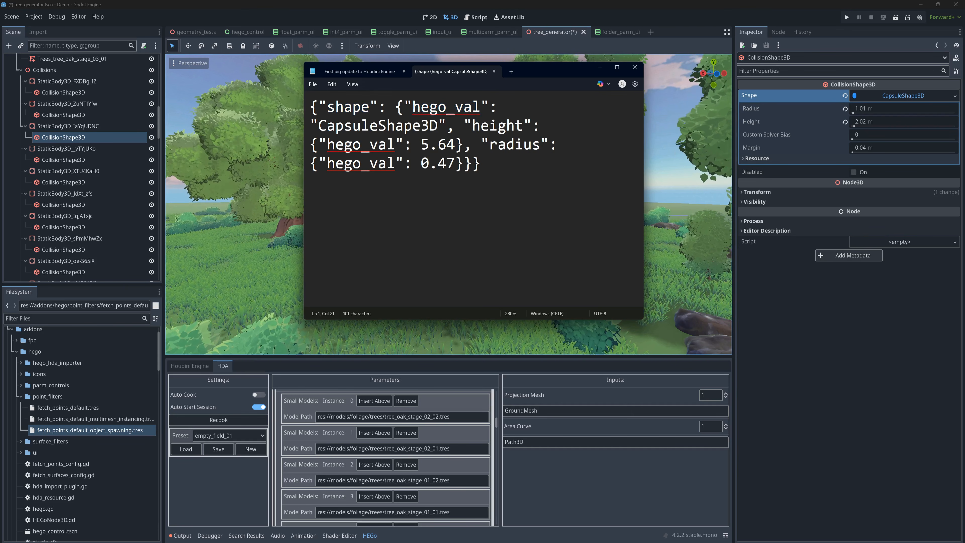
double_click(446, 107)
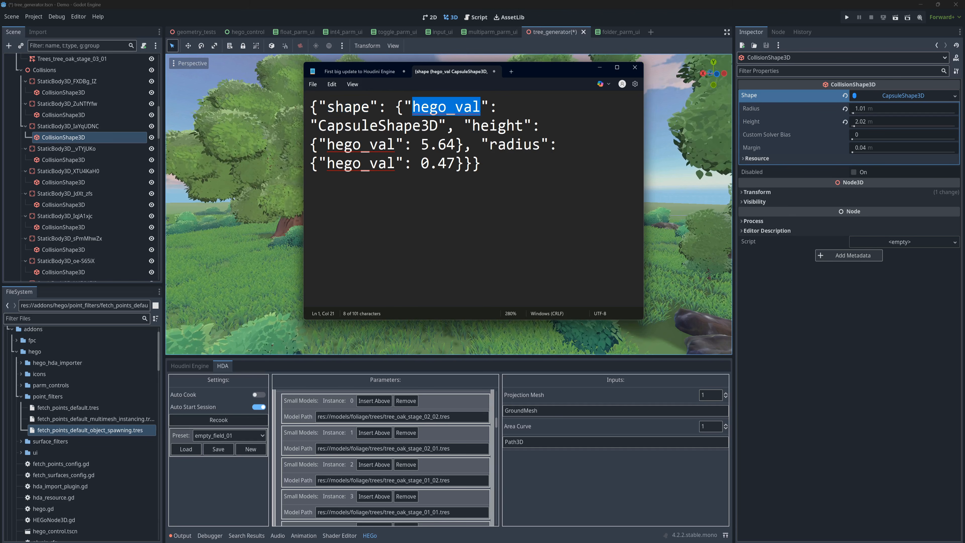
Highlight the CapsuleShape3D value assigned to the shape property in the sample dictionary
double_click(384, 126)
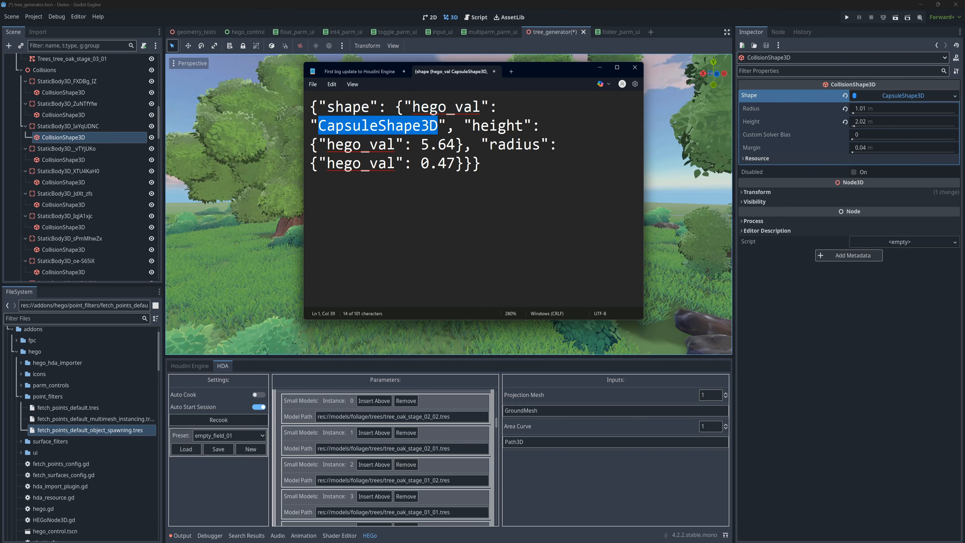
left_click(430, 126)
left_click_drag(438, 126, 353, 126)
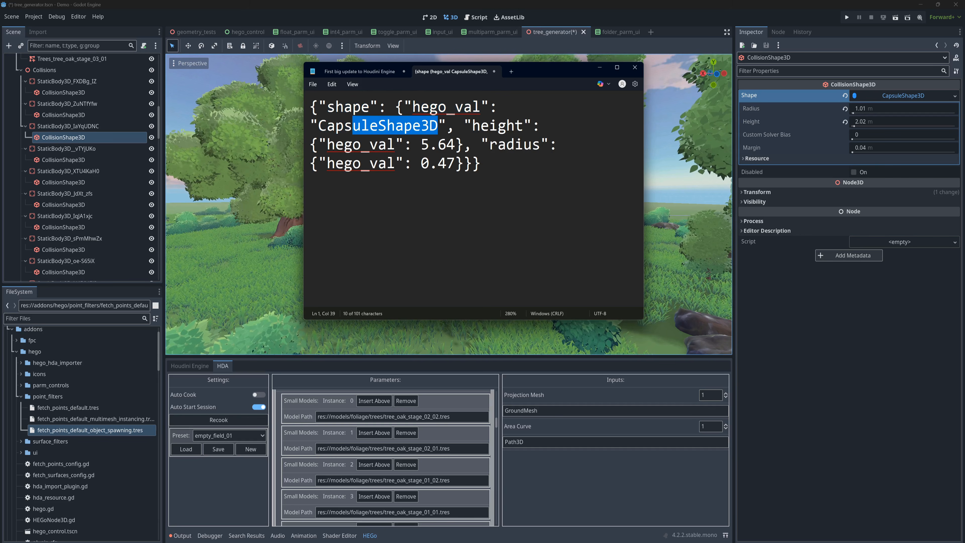
left_click(360, 126)
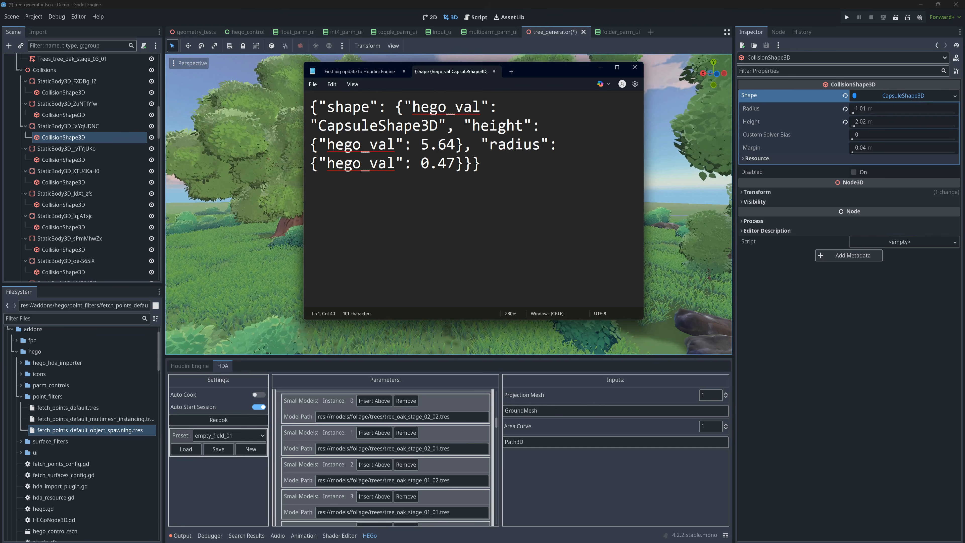
Examine the height and radius sub-properties and their hego_val entries alongside CapsuleShape3D in the sample dictionary
double_click(451, 108)
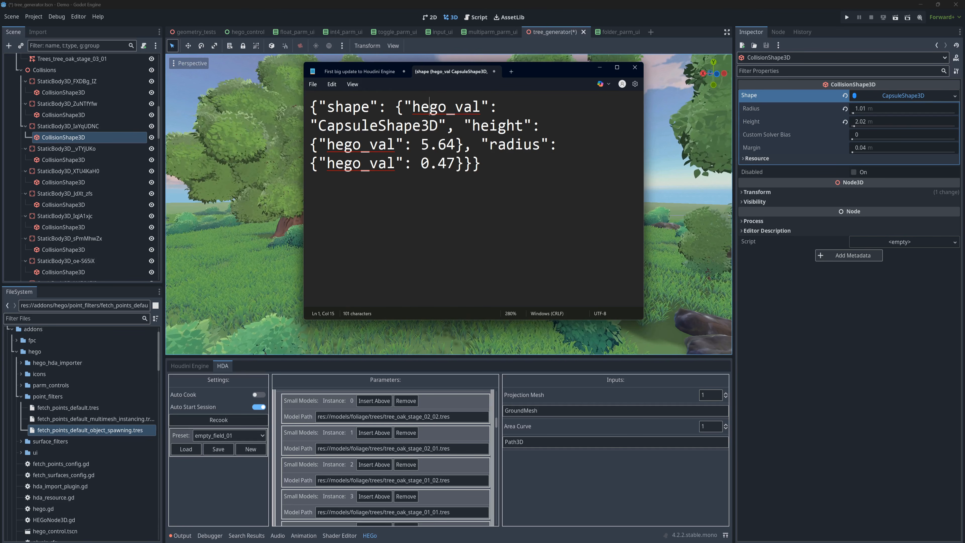
double_click(437, 108)
double_click(501, 126)
double_click(515, 145)
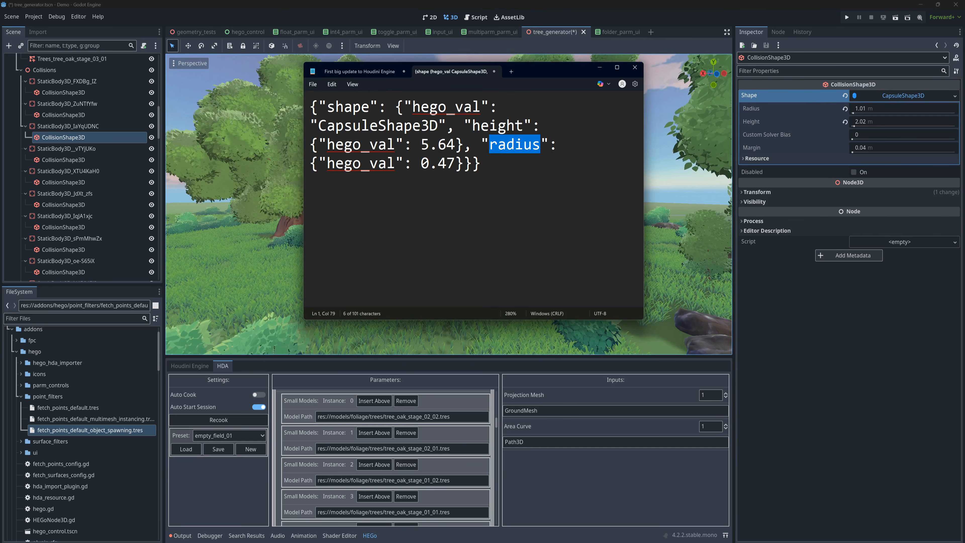
double_click(406, 127)
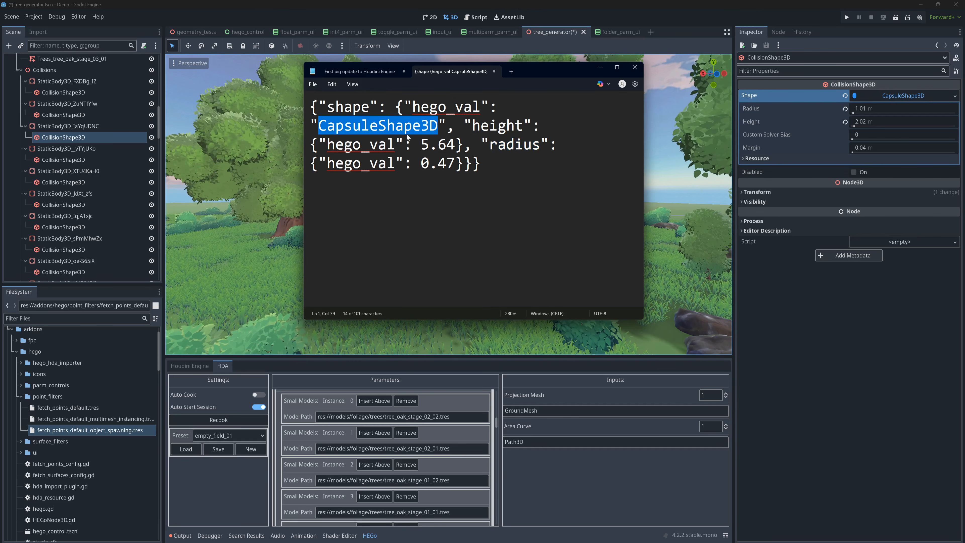
double_click(501, 126)
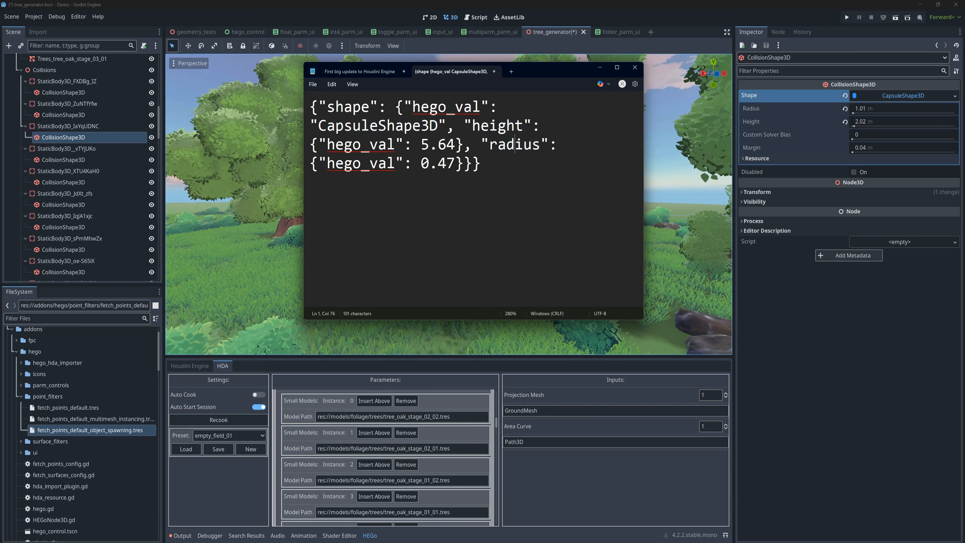
double_click(516, 144)
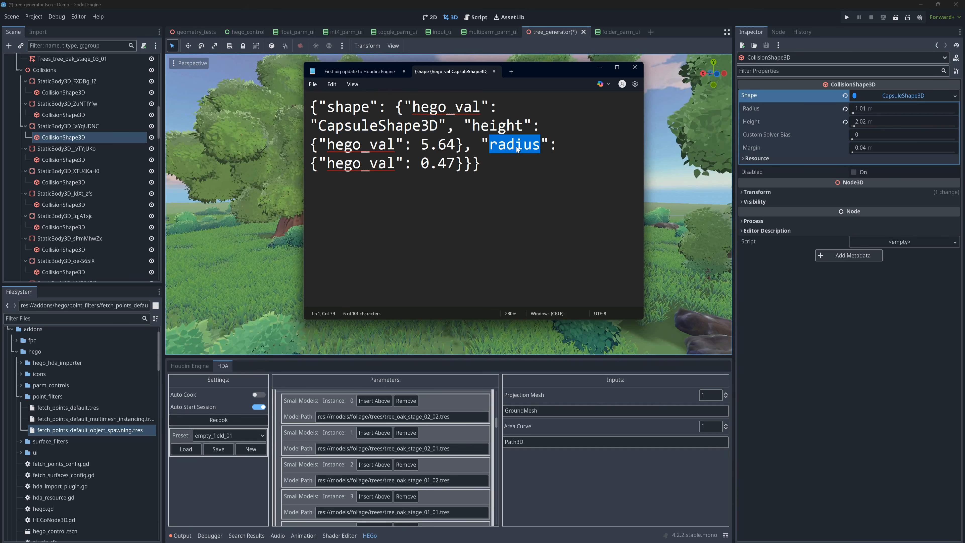
double_click(497, 126)
double_click(383, 145)
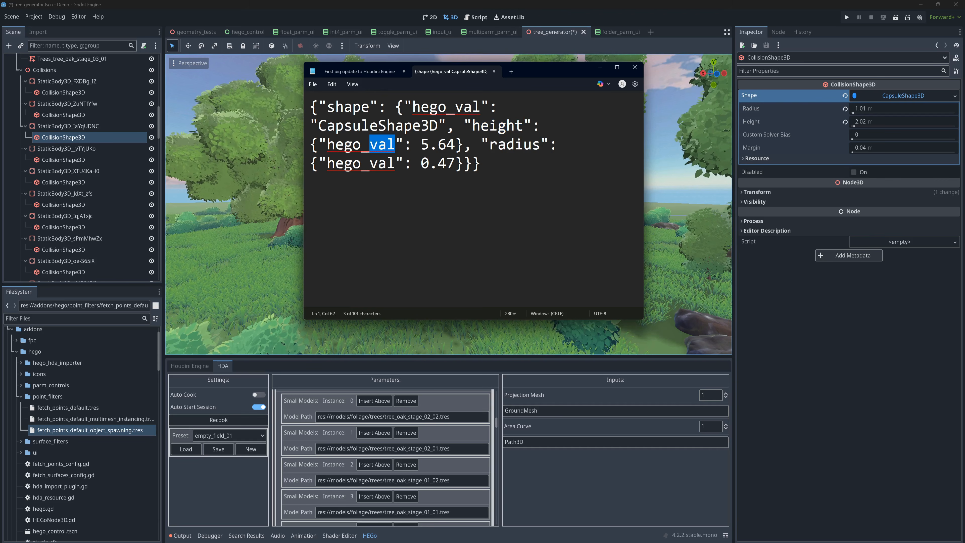
left_click_drag(447, 145, 311, 145)
left_click_drag(463, 163, 311, 163)
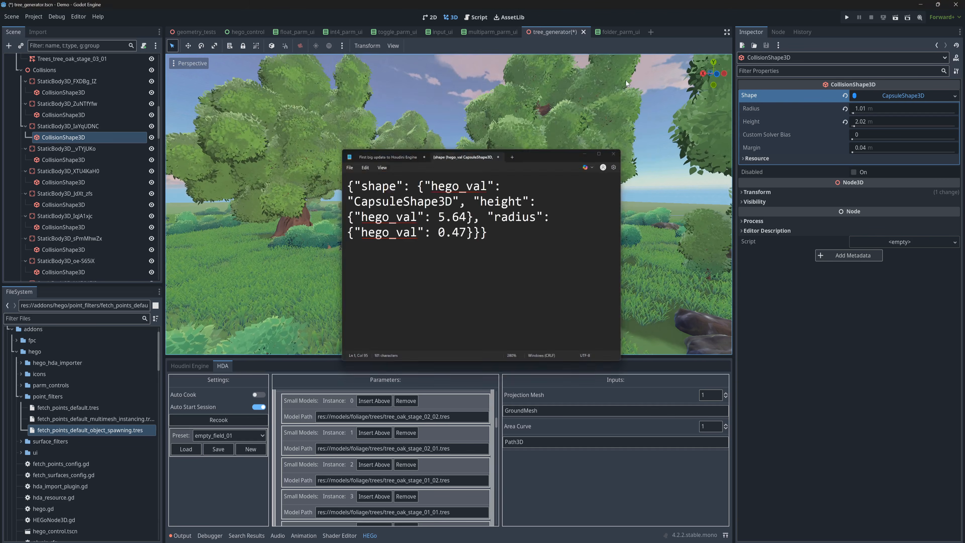
Return to Godot, fly through the generated oak field in the 3D viewport and run the current scene
left_click(837, 98)
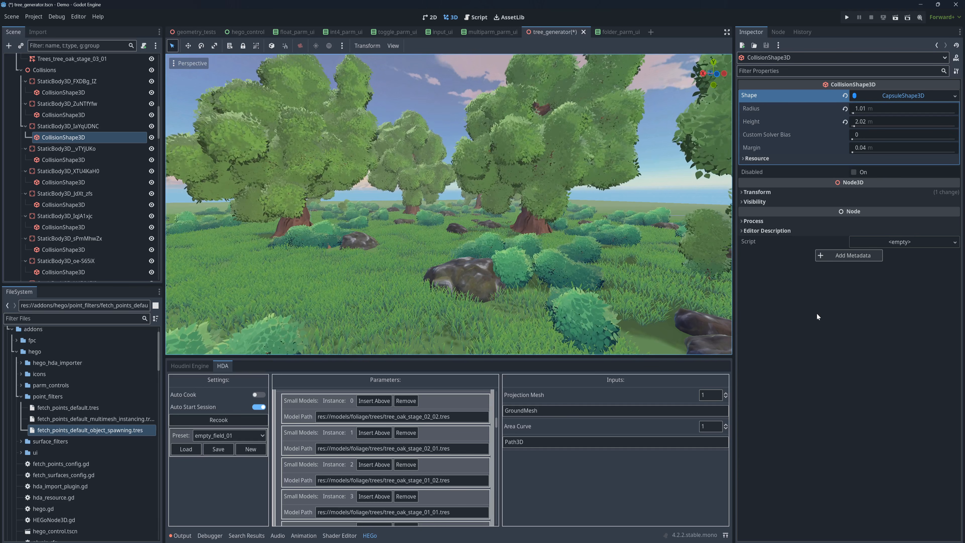
key("s")
right_click_drag(482, 243, 482, 243)
key("w")
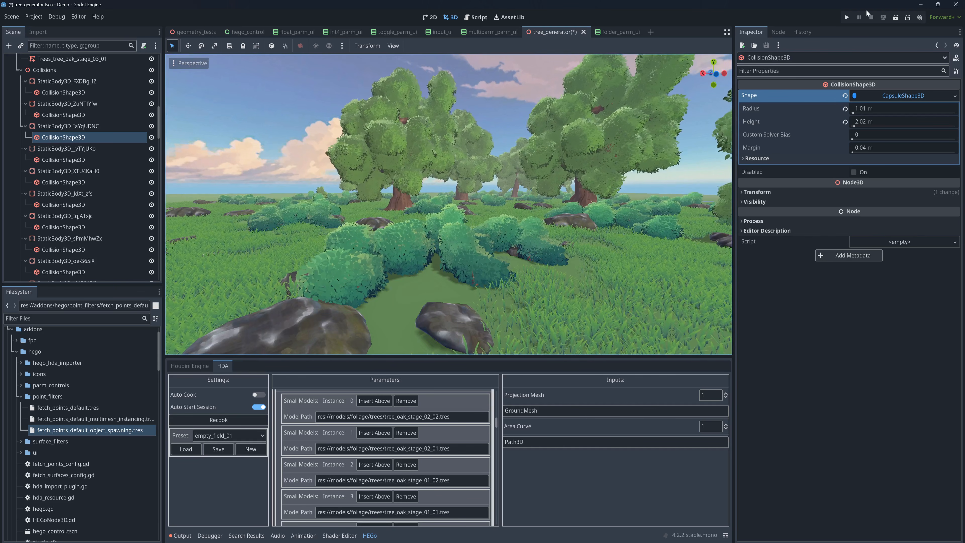
left_click(894, 18)
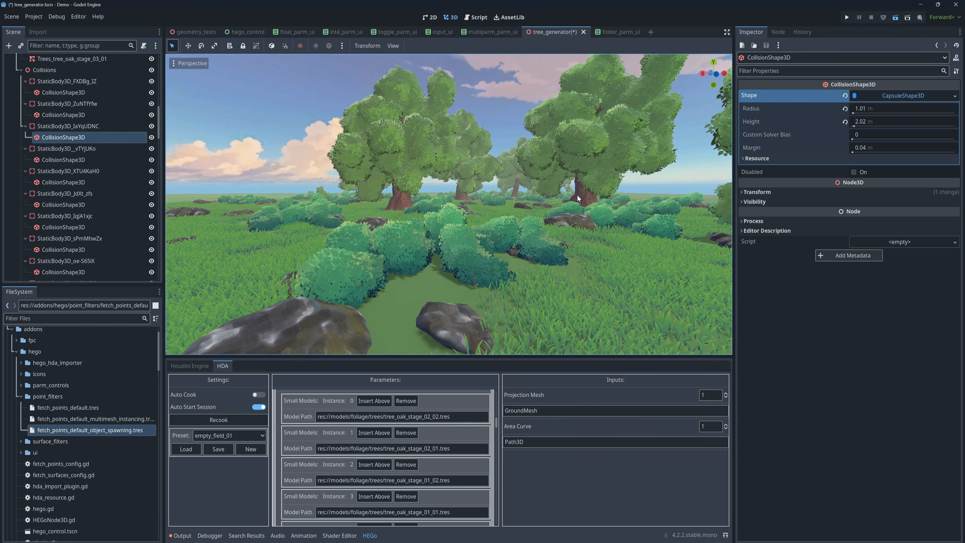
Save the scene, walk the player toward the trees in the running game and maximize the game window
key("ctrl+s")
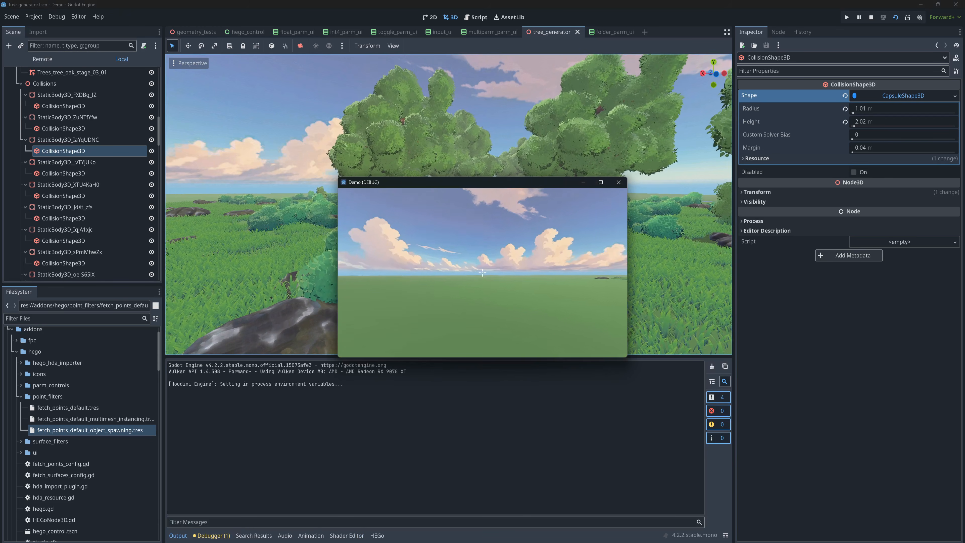
key("w")
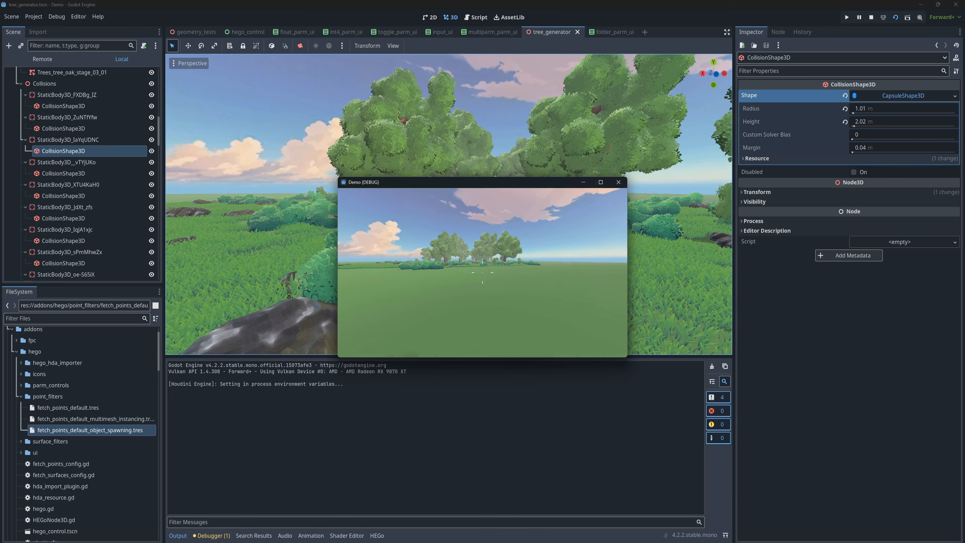
key("w")
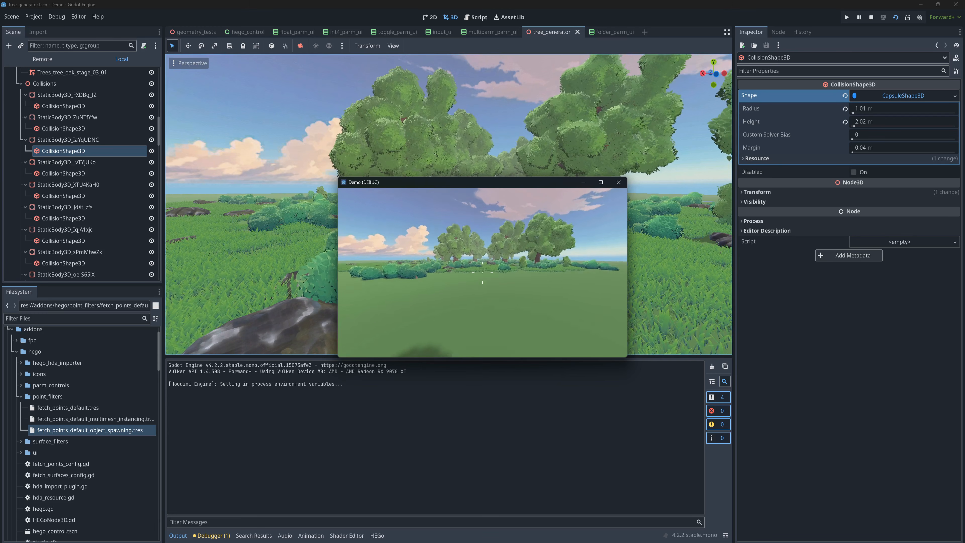
key("w")
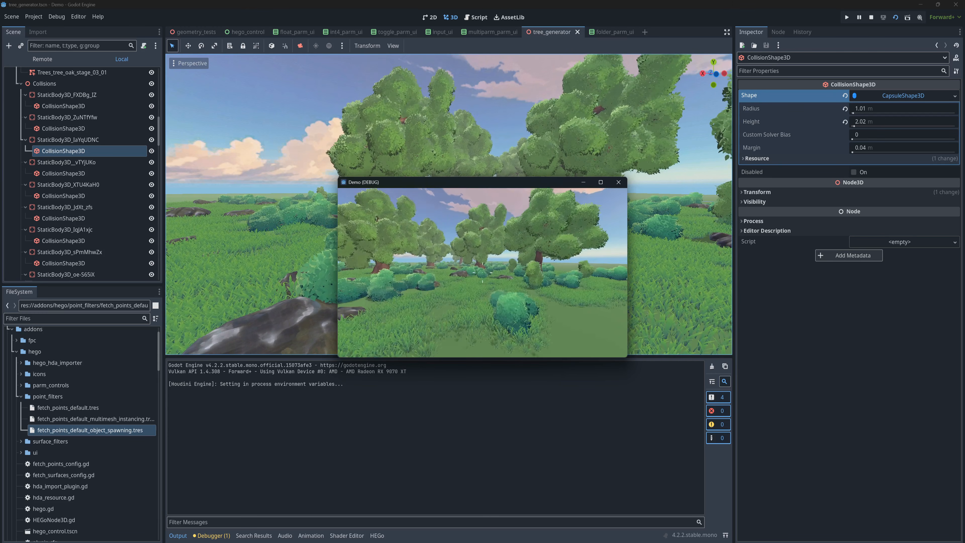
key("w")
left_click(601, 182)
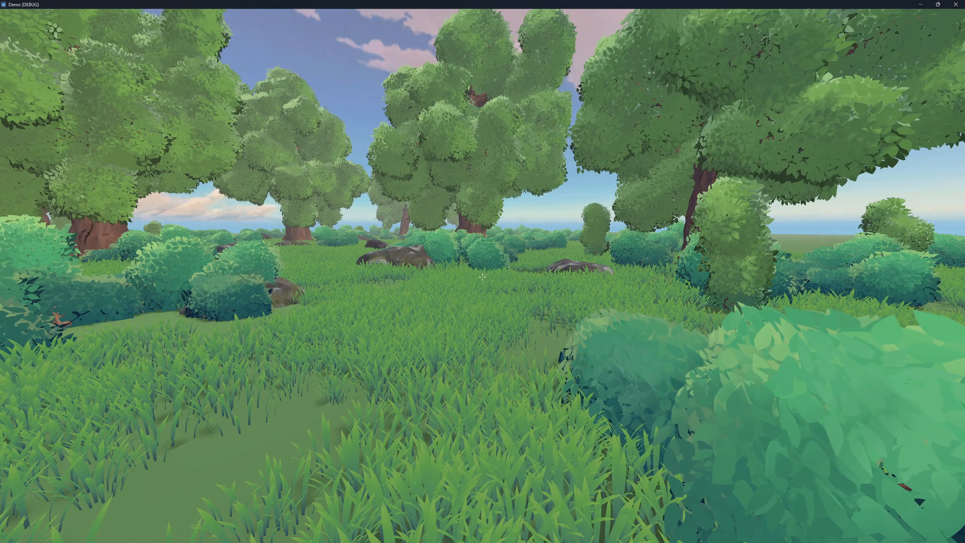
Walk through the generated oak field among its rocks, bushes and trunks, and close the running game
key("w")
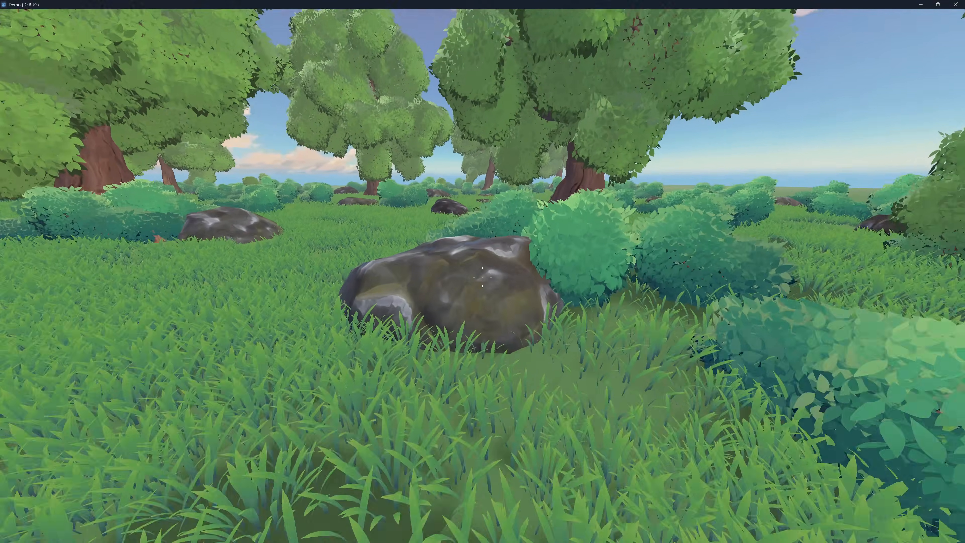
key("w")
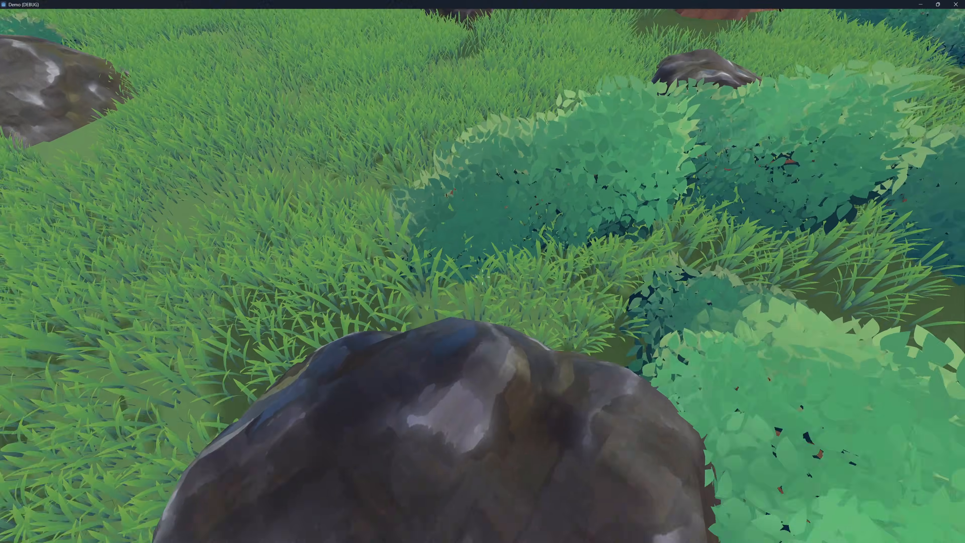
key("w")
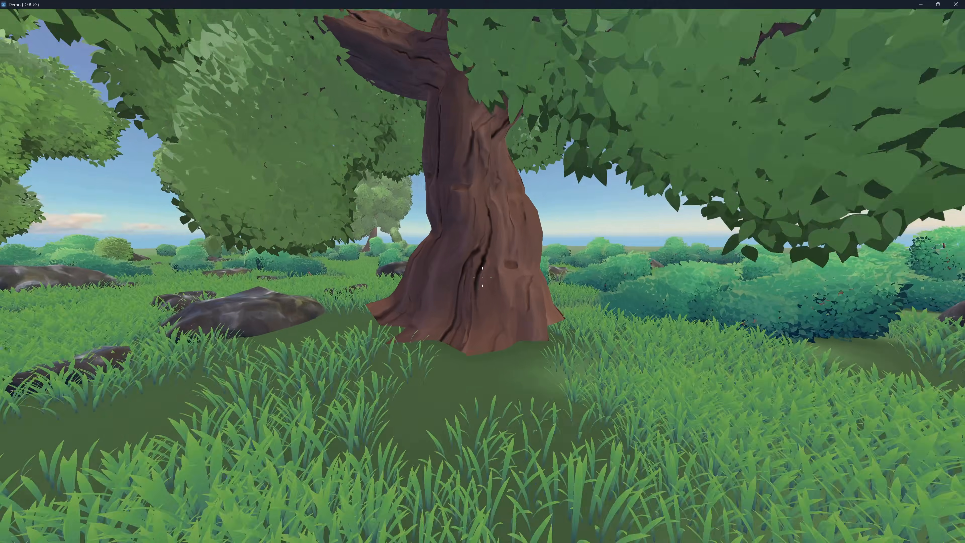
key("w")
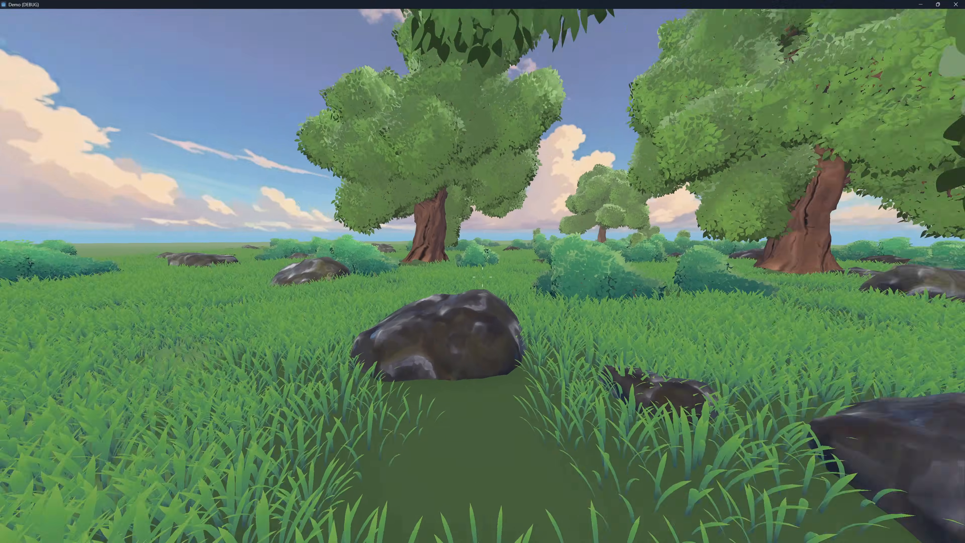
key("w")
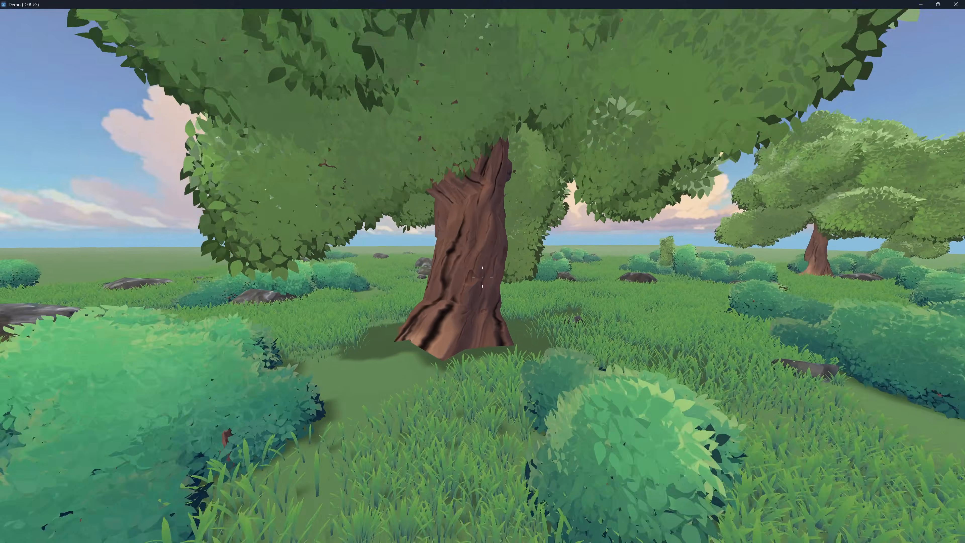
key("w")
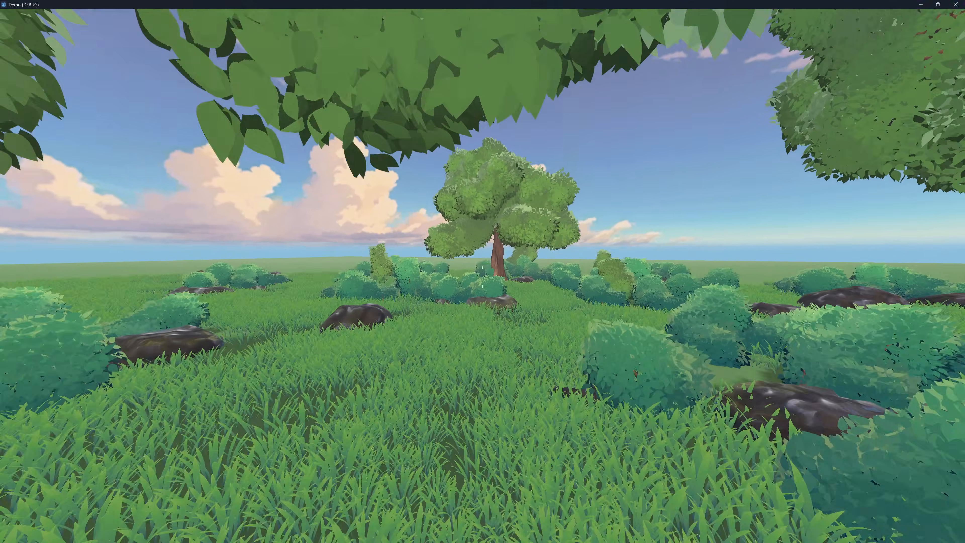
key("w")
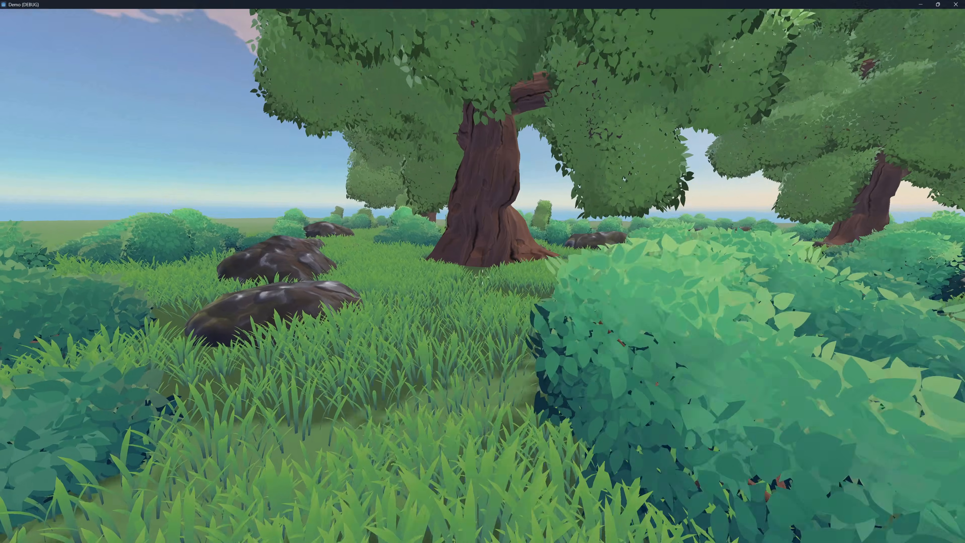
key("w")
key("Escape")
left_click(956, 4)
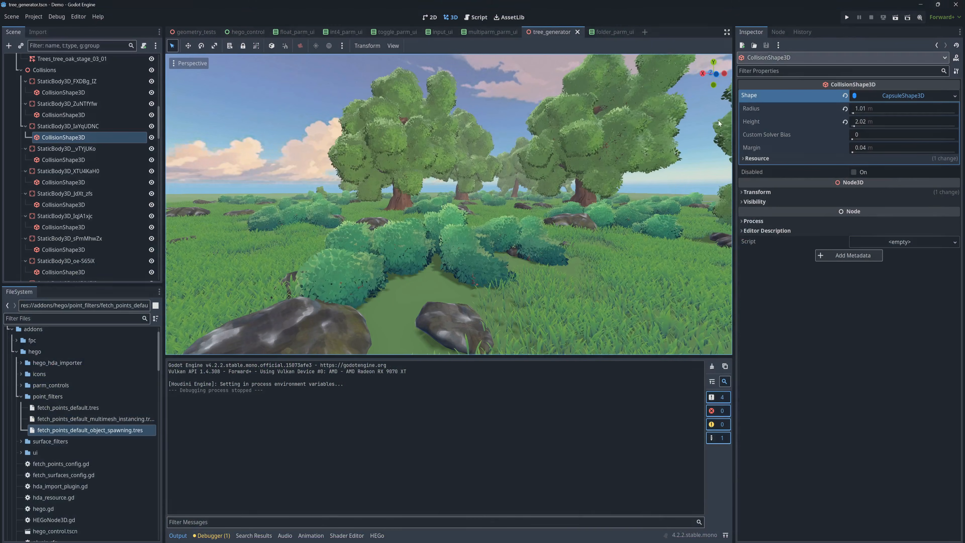
Fly back over the oak field in the 3D viewport and reopen the HEGo parameters
right_click_drag(511, 346, 546, 336)
key("w")
key("s")
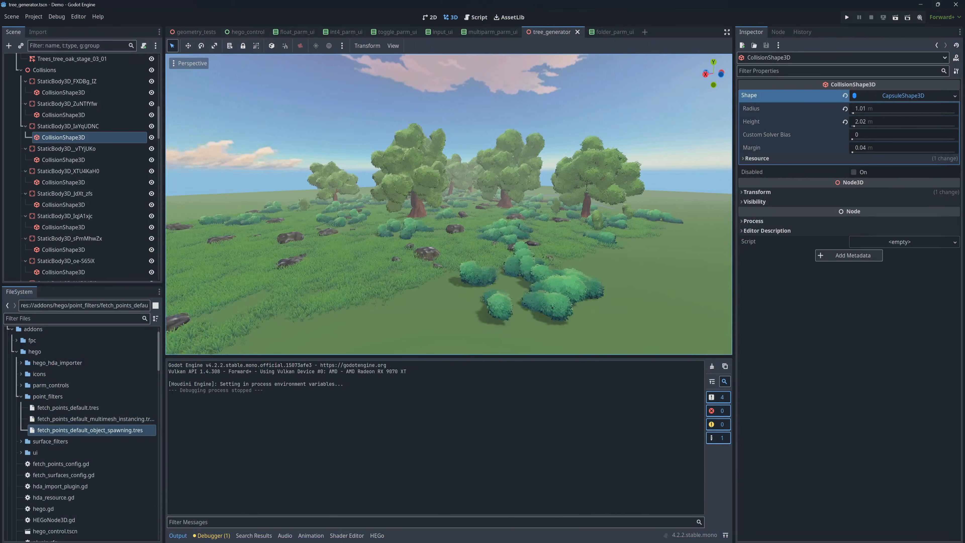
key("a")
key("s")
left_click(384, 536)
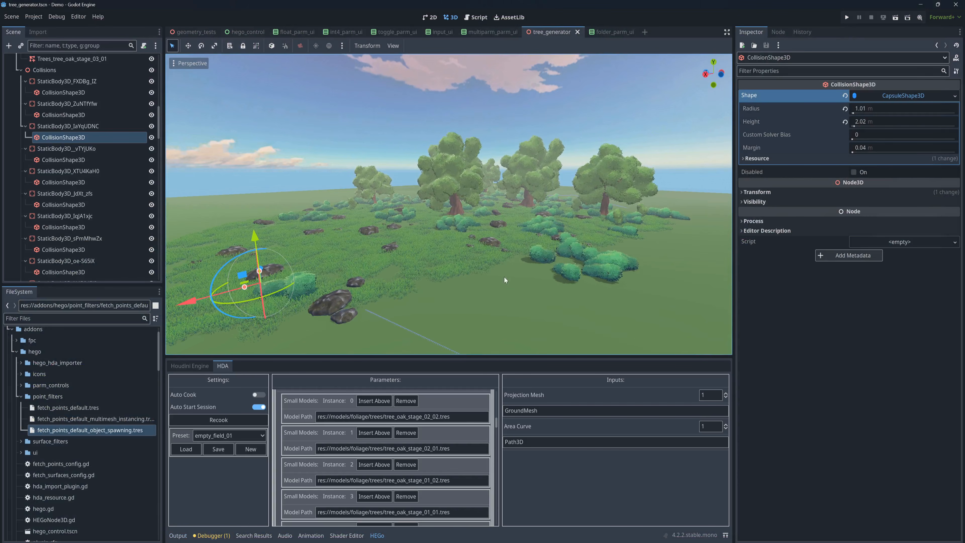
Select the stylized tree node HEGoNode3D12 beyond the oak field and recook its HEGo_StylizedTreeGenerator asset
key("s")
right_click_drag(507, 280, 488, 298)
key("a")
key("s")
scroll(488, 281, "up", 2)
key("w")
key("s")
key("w")
key("w")
key("w")
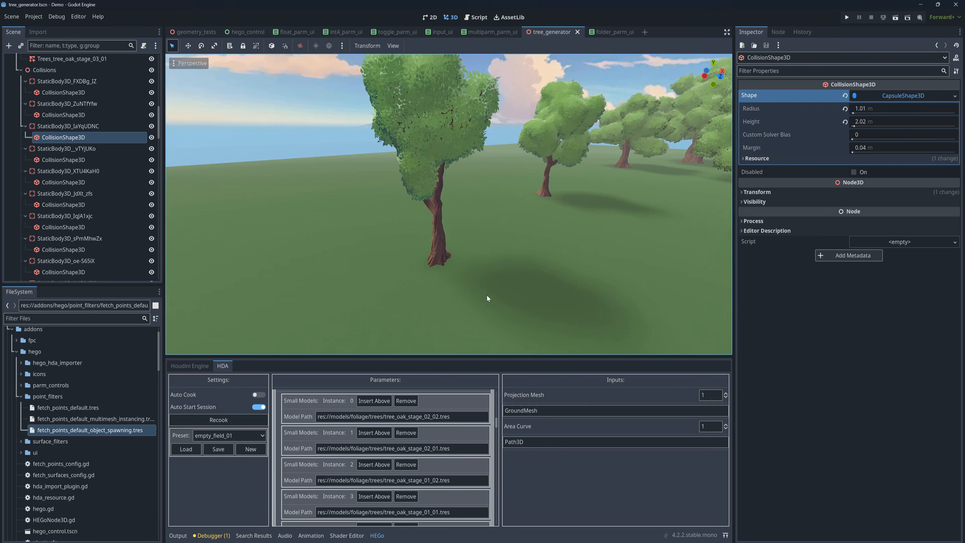
left_click(440, 249)
left_click(60, 178)
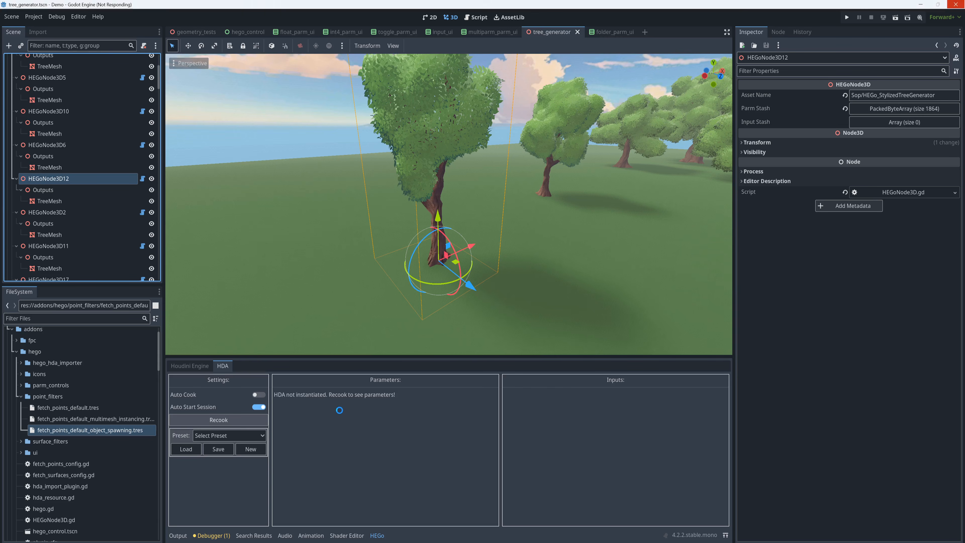
right_click_drag(448, 205, 483, 278)
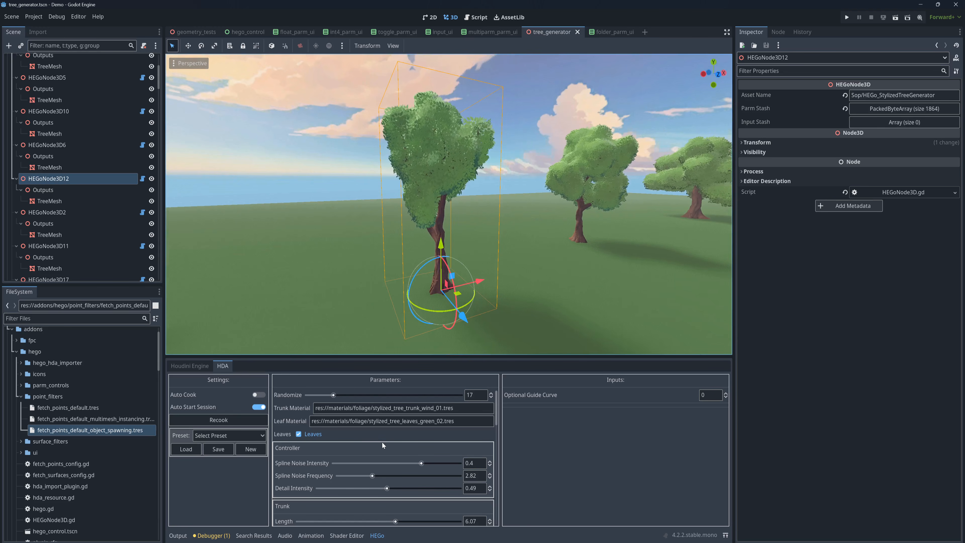
Set the selected tree's Randomize parameter to 41 and inspect the tree from another side
scroll(379, 449, "down", 3)
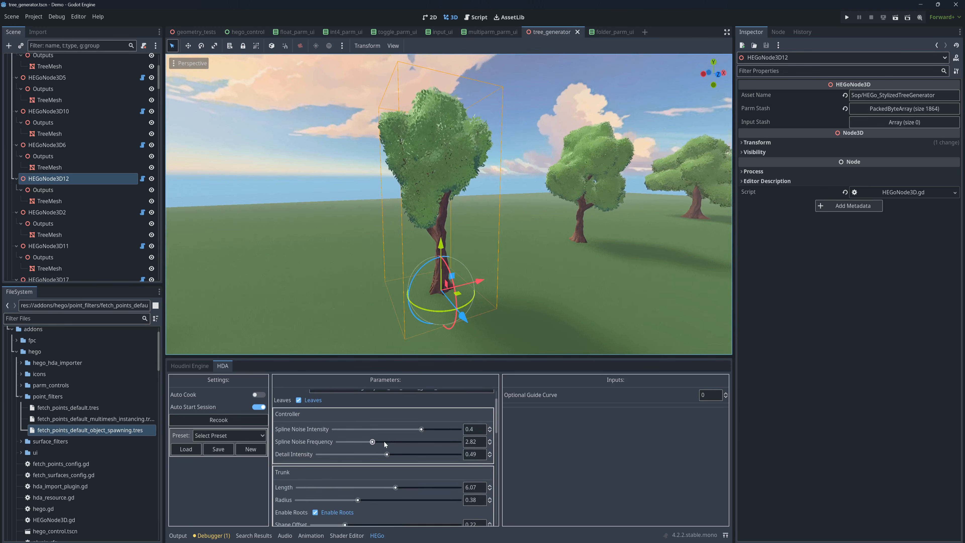
scroll(380, 445, "up", 3)
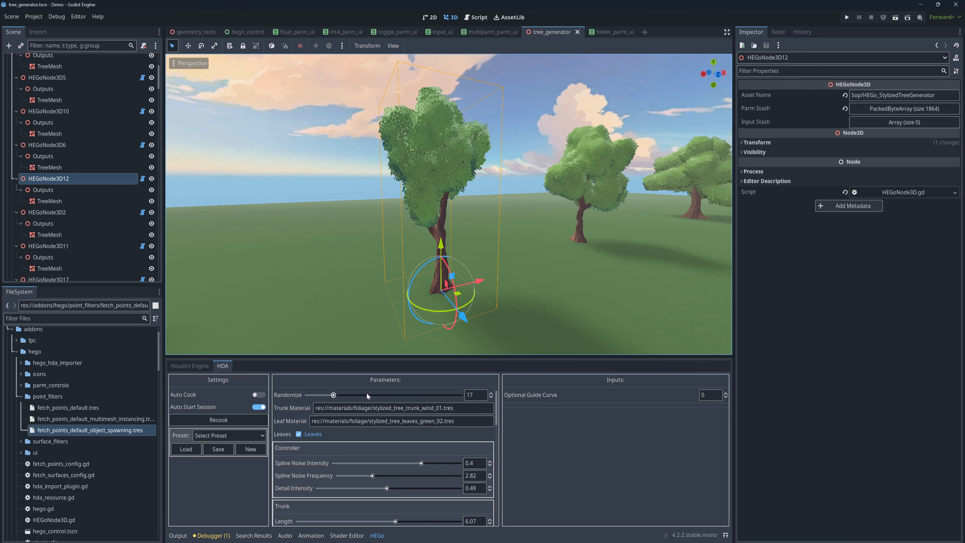
left_click_drag(367, 396, 371, 395)
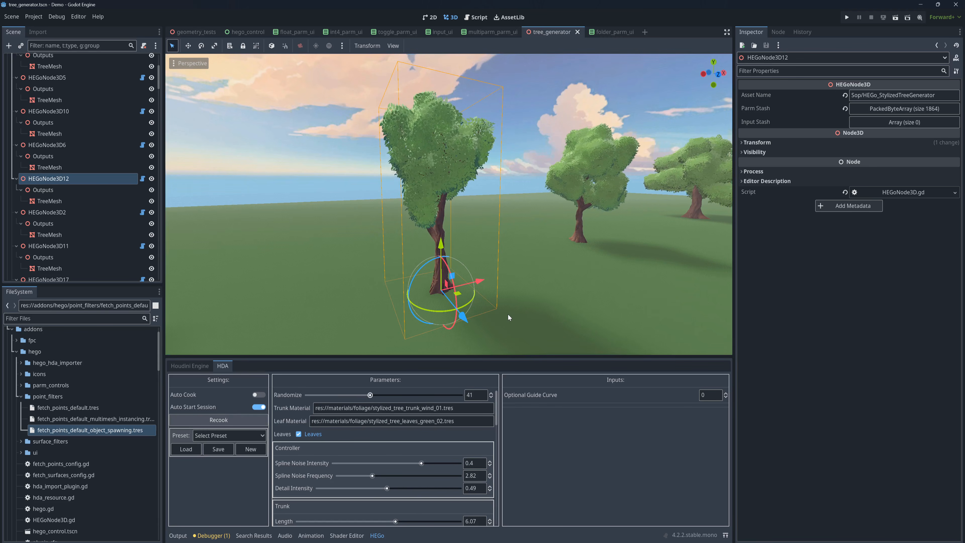
key("d")
right_click_drag(509, 315, 433, 310)
key("w")
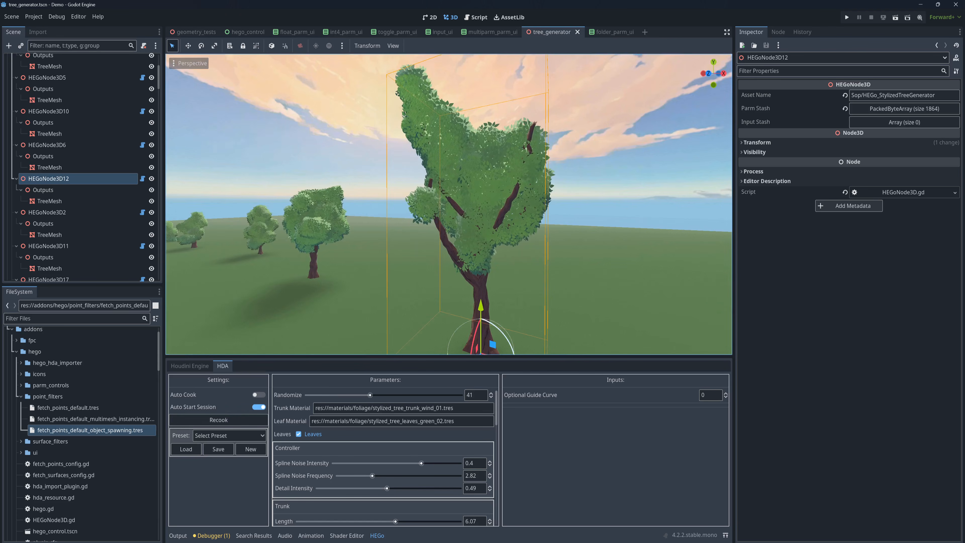
Set the selected tree's Randomize parameter to 53 and inspect the regenerated tree
left_click_drag(428, 395, 388, 396)
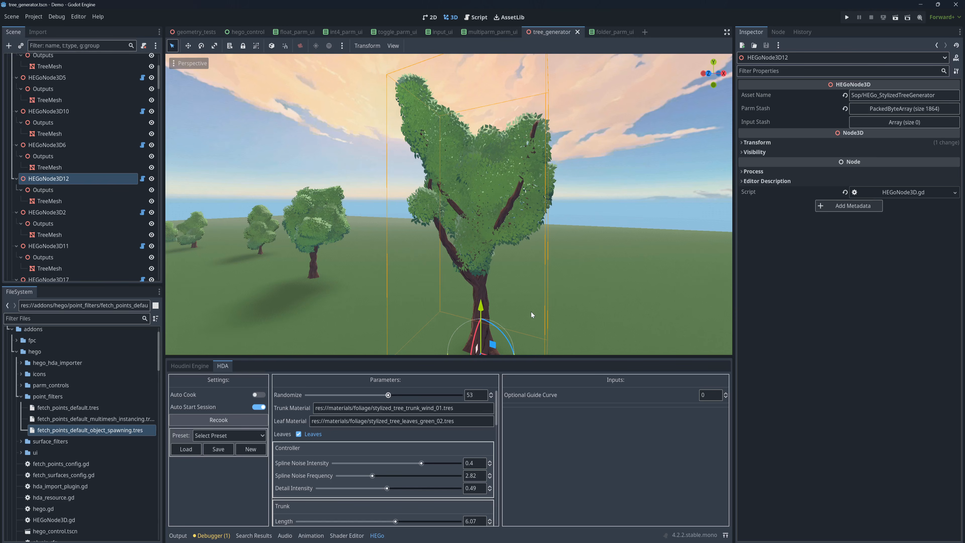
key("a")
right_click_drag(529, 305, 623, 317)
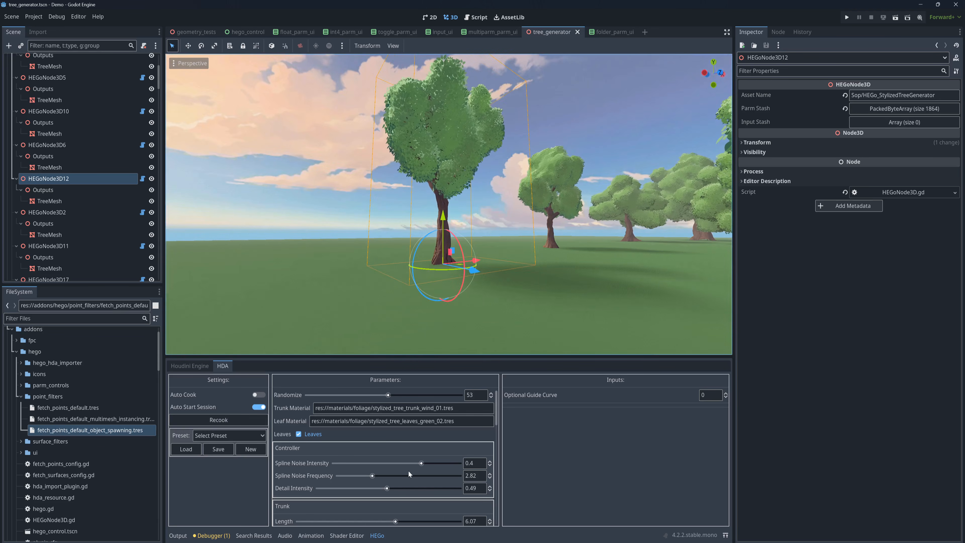
Set the selected tree's trunk Length to 7.72 and inspect its shape from the other side
scroll(395, 488, "down", 1)
left_click_drag(397, 505, 423, 505)
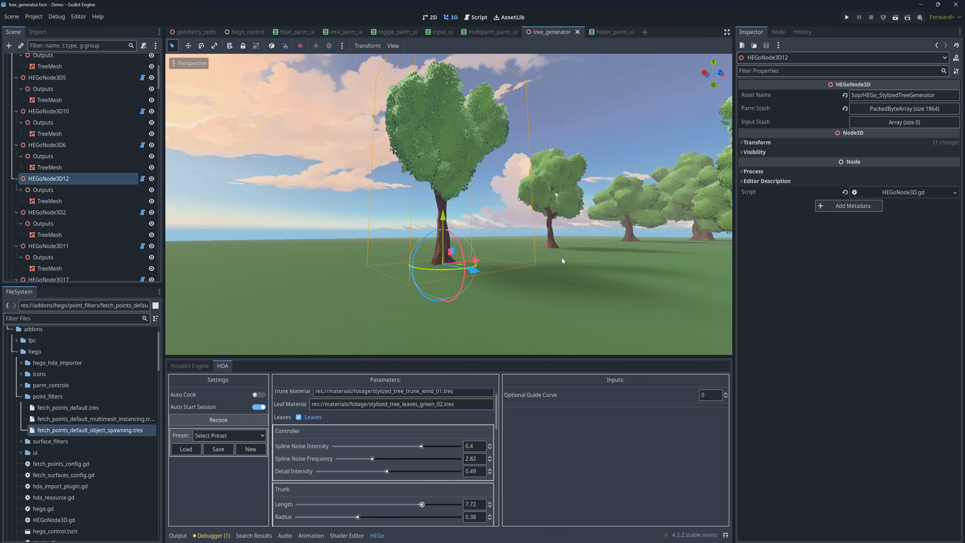
right_click_drag(561, 258, 425, 265)
key("d")
key("q")
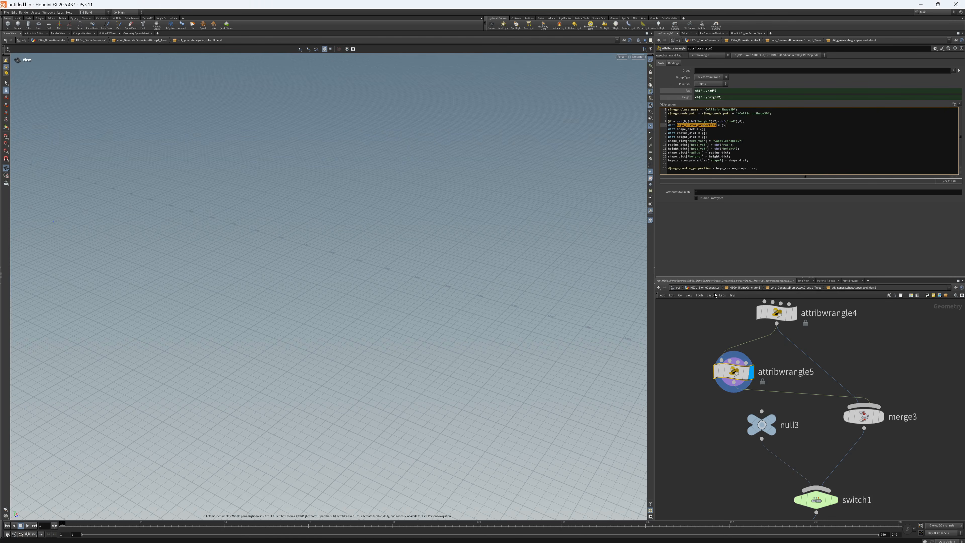
Switch to Houdini, allow editing of the HEGo_StylizedTreeGenerator asset's contents and enter its network
left_click(678, 288)
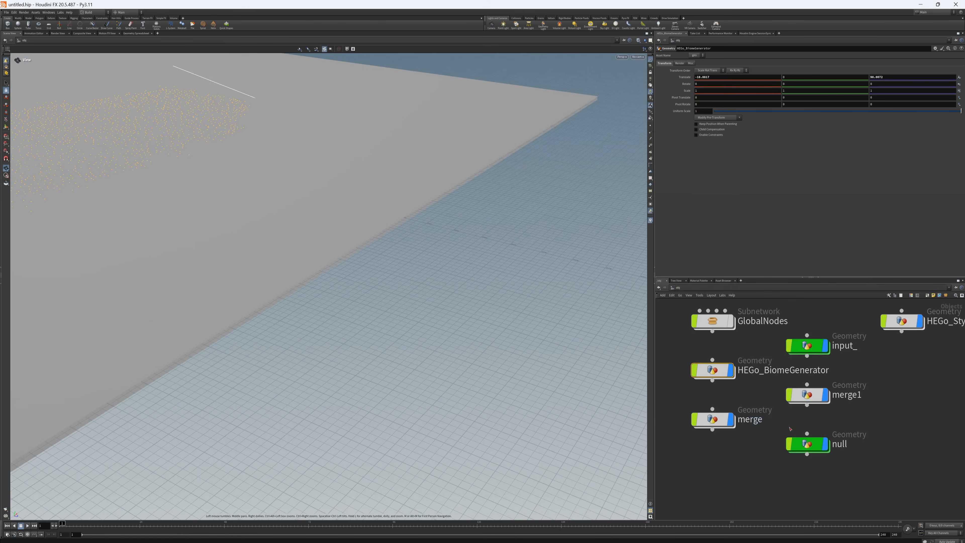
scroll(812, 395, "up", 5)
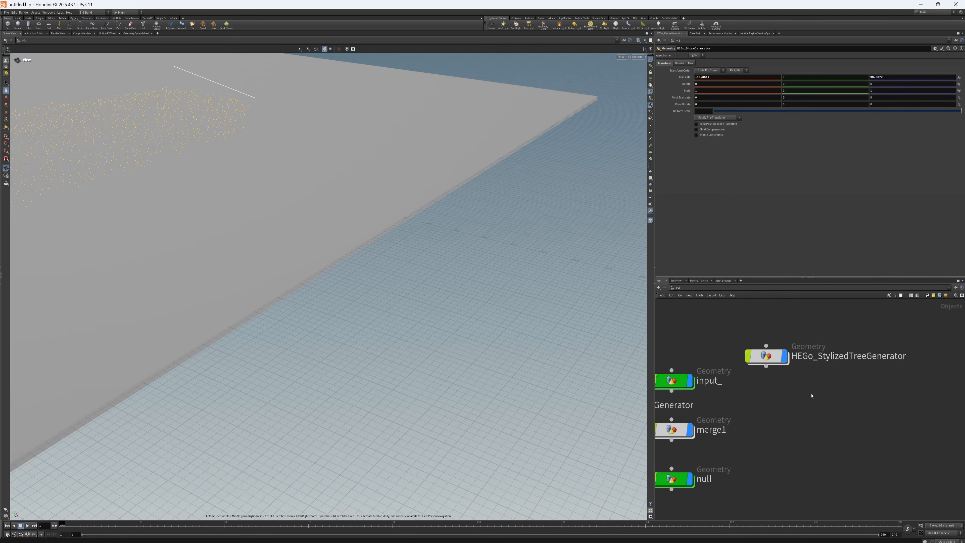
double_click(768, 357)
right_click(807, 317)
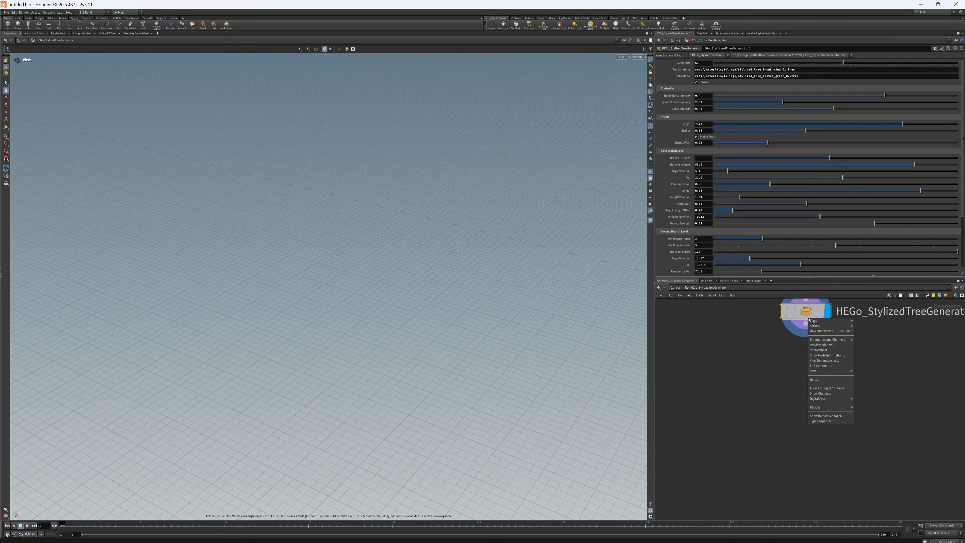
left_click(827, 388)
double_click(806, 311)
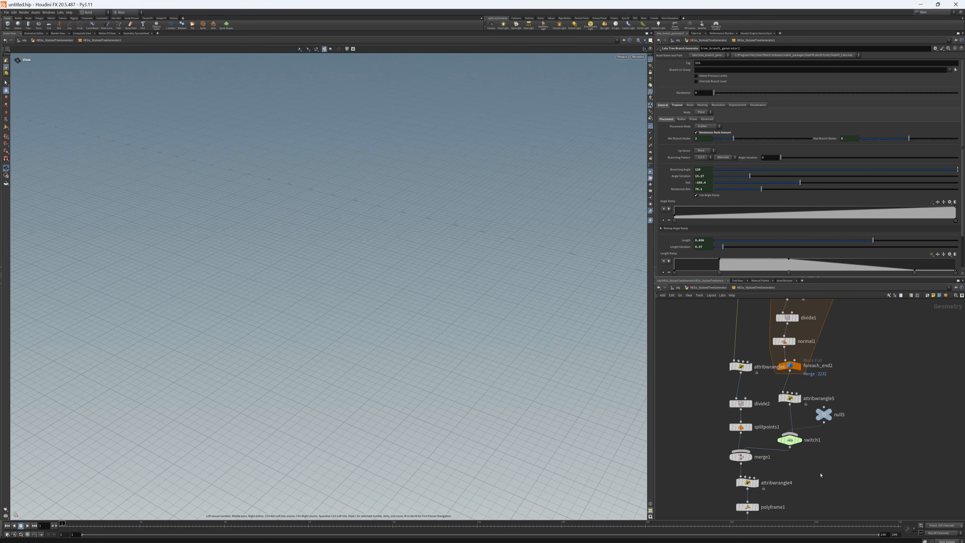
Compare the hego_material code in attribwrangle5 and attribwrangle6 with the tree's Leaf Material and Trunk Material parameters in Godot
middle_click_drag(820, 475, 837, 420)
scroll(800, 447, "down", 2)
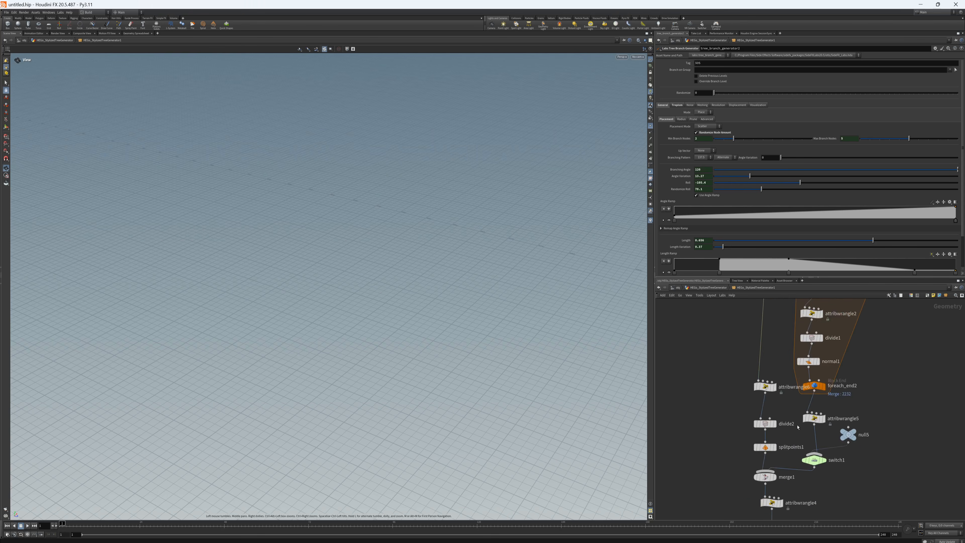
scroll(816, 415, "up", 4)
left_click(816, 414)
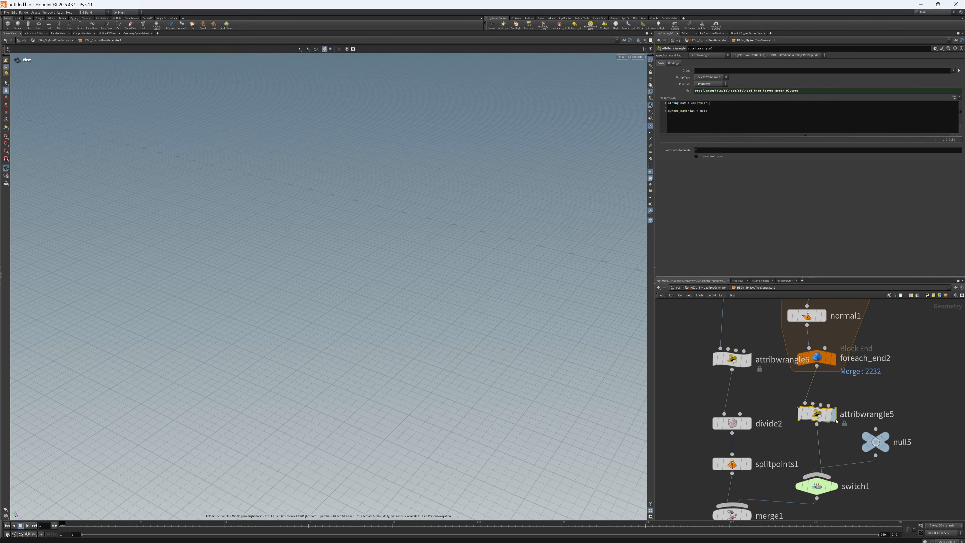
left_click(739, 361)
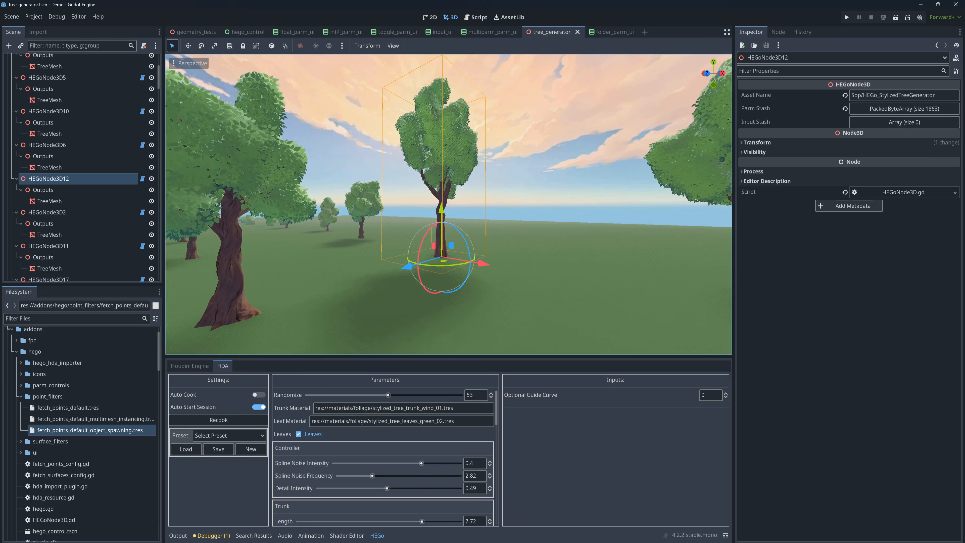
double_click(407, 408)
double_click(407, 421)
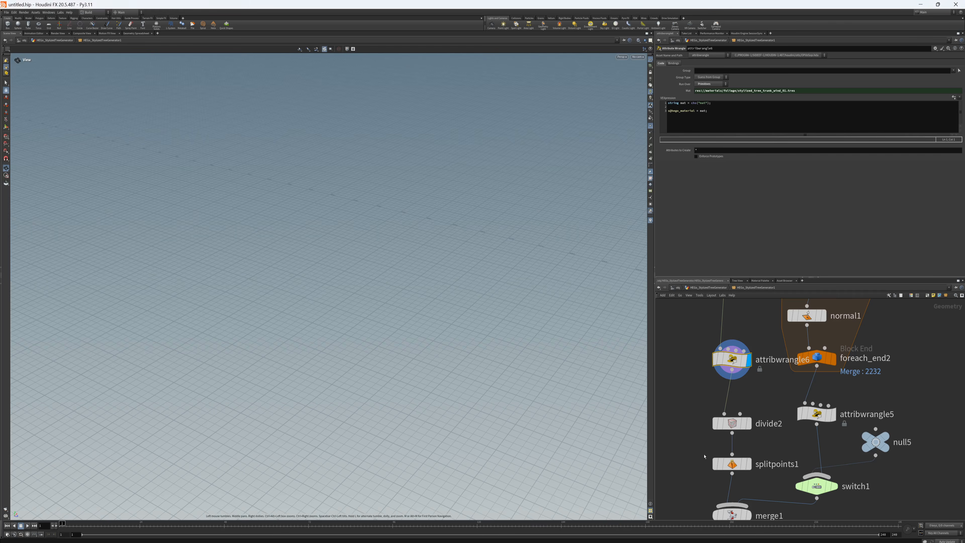
Return to Houdini and examine the nodes downstream of merge1 in the tree generator network
scroll(798, 451, "down", 3)
middle_click_drag(795, 462, 806, 388)
middle_click_drag(832, 466, 831, 425)
scroll(817, 413, "up", 3)
left_click_drag(820, 405, 717, 371)
left_click(688, 100)
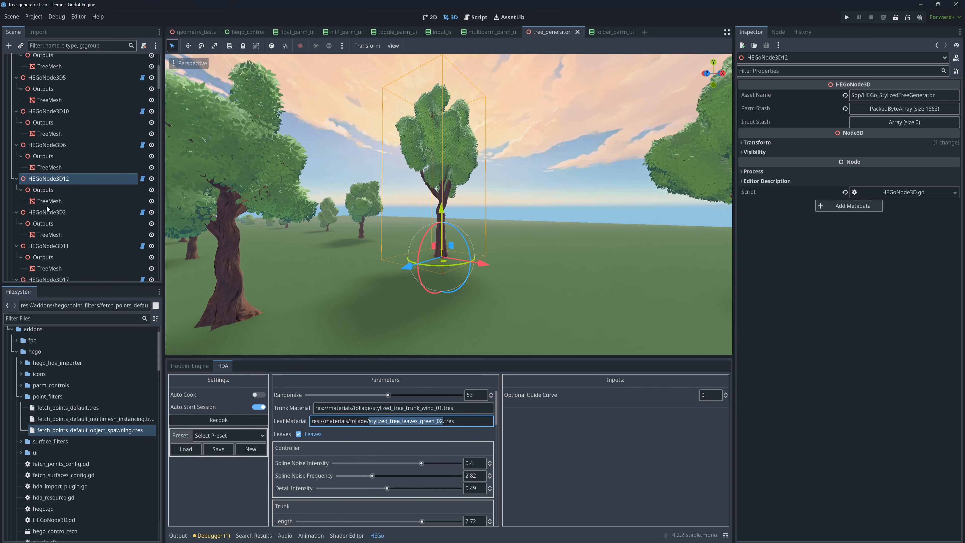
Focus on the TreeMesh output of HEGoNode3D12 and inspect the generated tree from several sides
left_click(49, 200)
key("f")
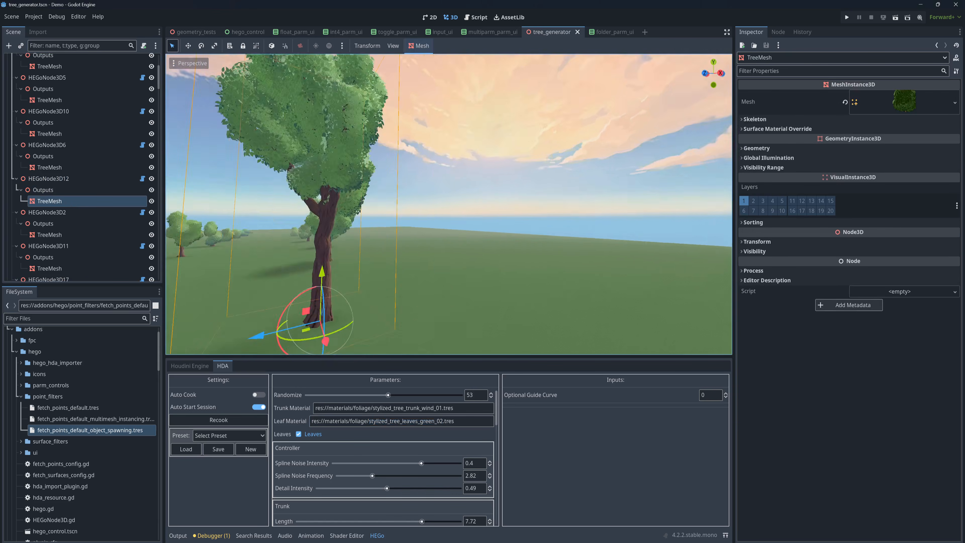
right_click_drag(449, 204, 498, 213)
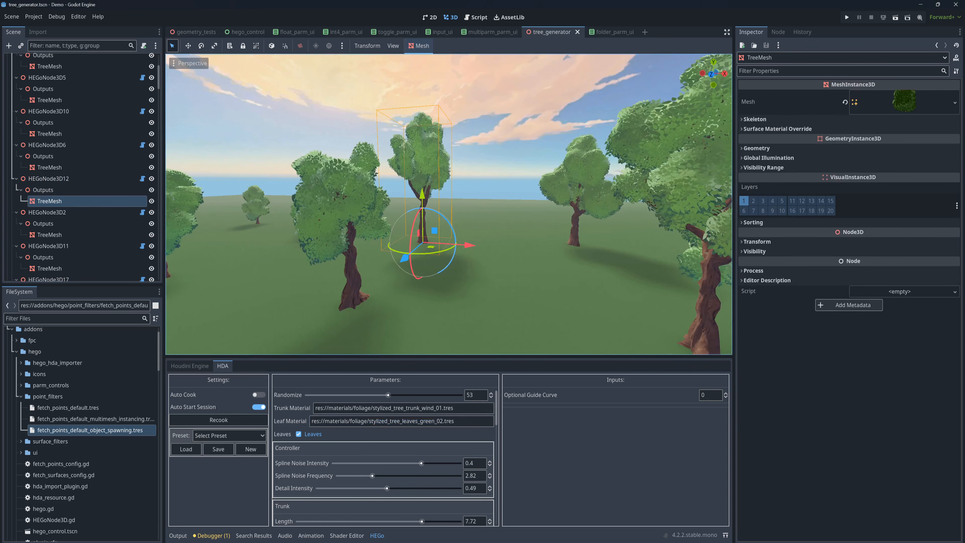
right_click_drag(442, 243, 879, 238)
key("w")
key("s")
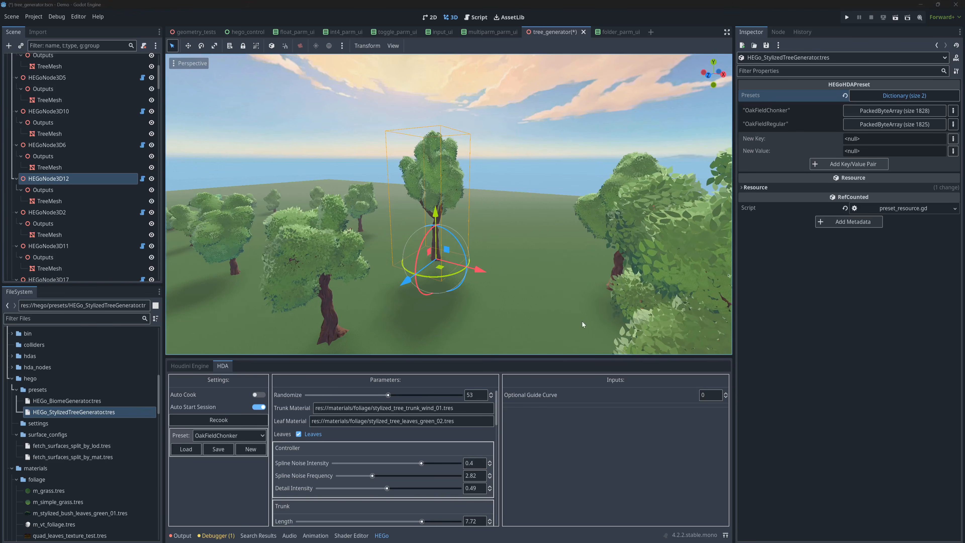
Store HEGoNode3D12's current parameters as a new preset named SkinnyTallTree
key("w")
right_click_drag(522, 282, 517, 285)
key("s")
key("w")
key("s")
key("s")
key("w")
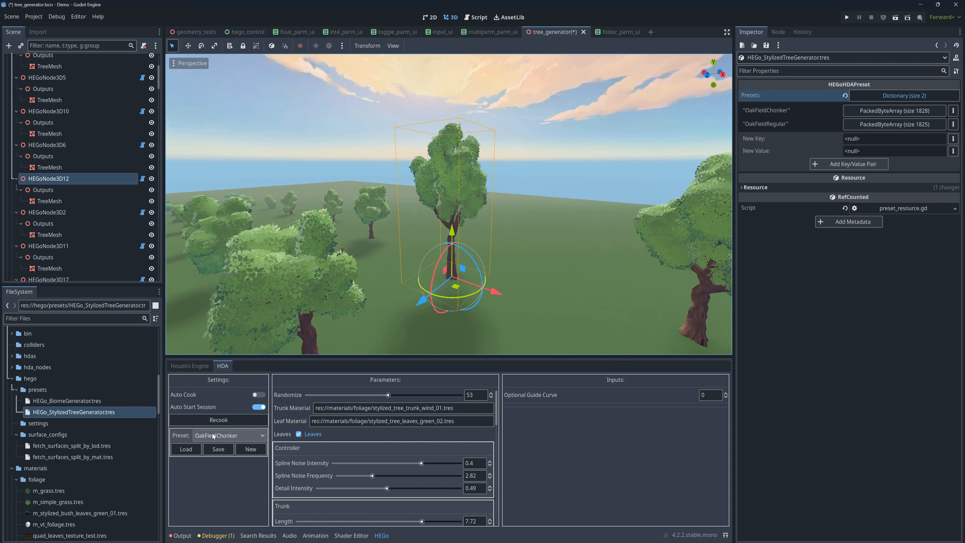
left_click(240, 435)
left_click(241, 435)
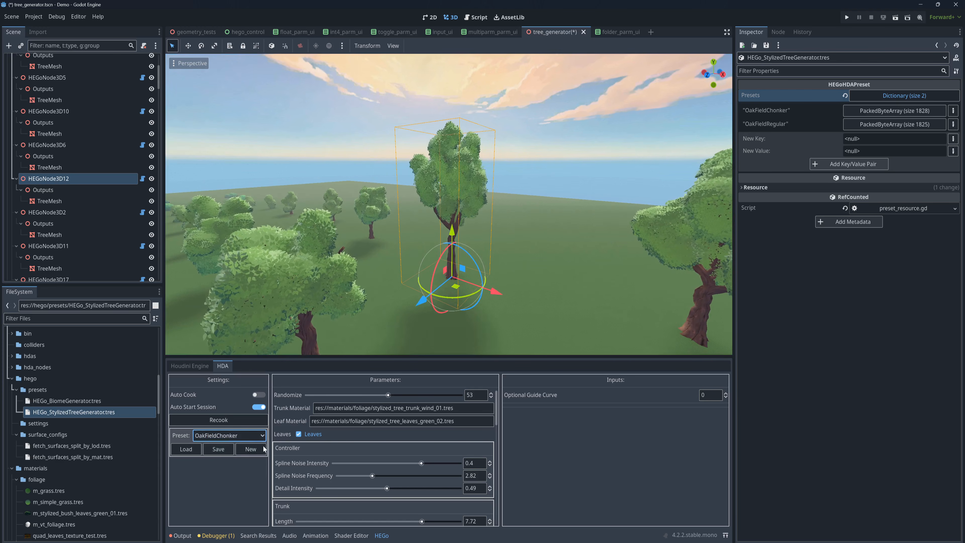
left_click(251, 449)
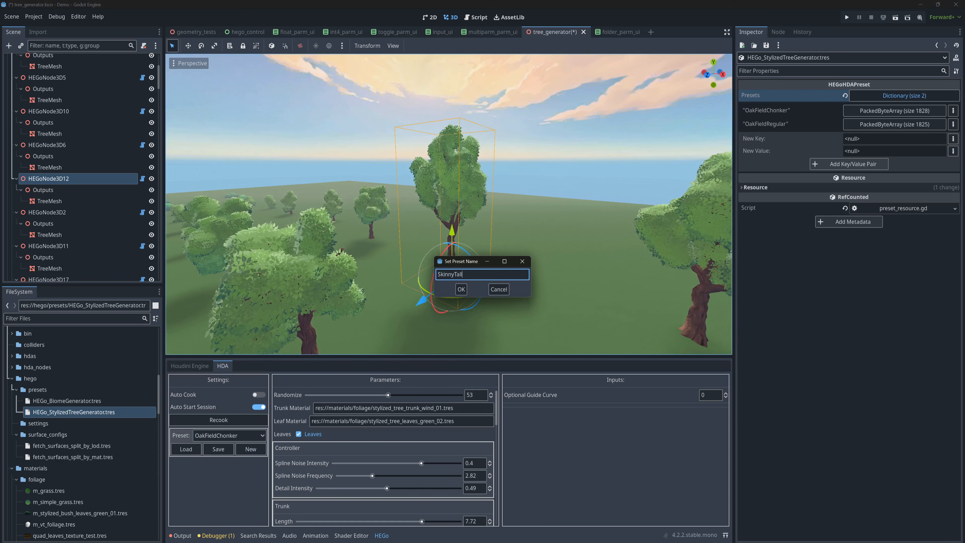
type("SkinnyTallTree")
left_click(462, 289)
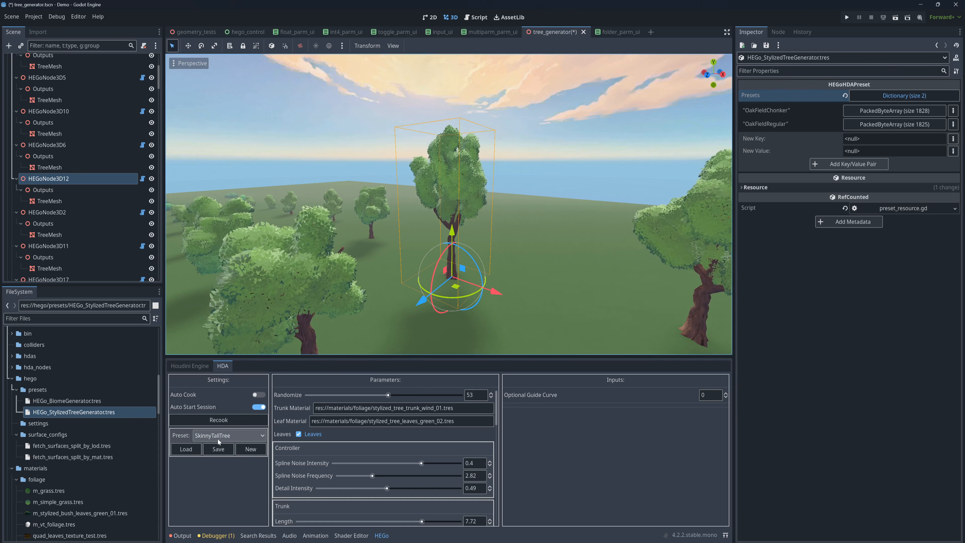
Load the OakFieldRegular preset onto HEGoNode3D12 and inspect the regenerated tree
left_click(247, 436)
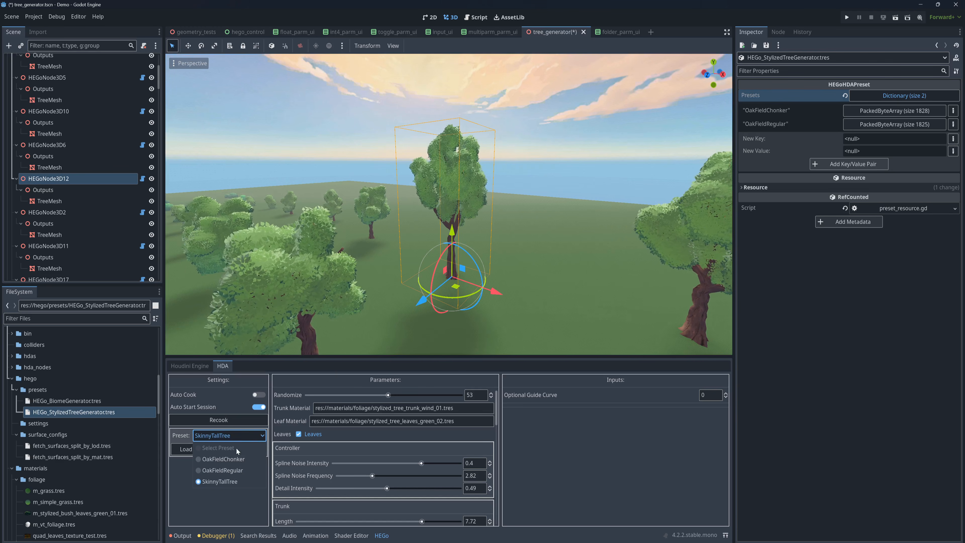
left_click(241, 471)
left_click(186, 449)
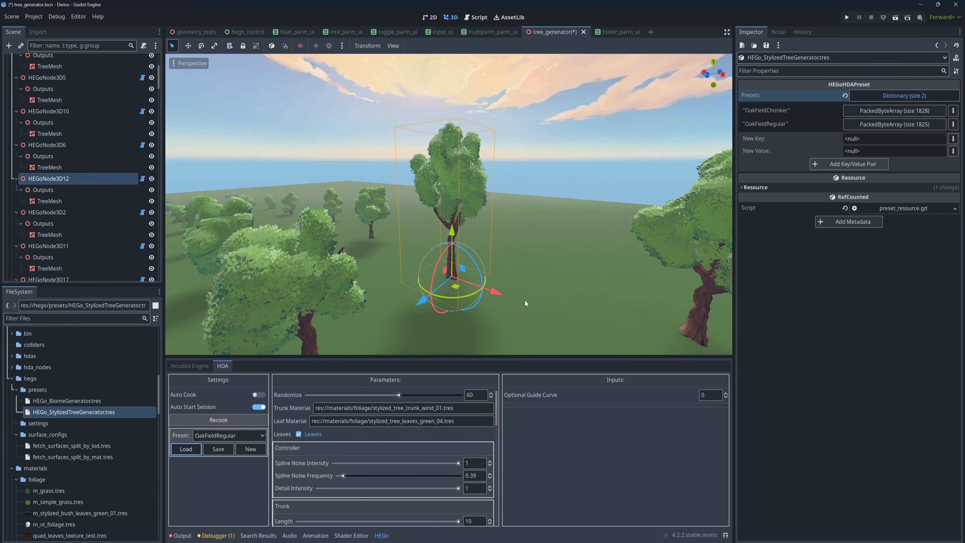
right_click_drag(530, 290, 397, 270)
key("w")
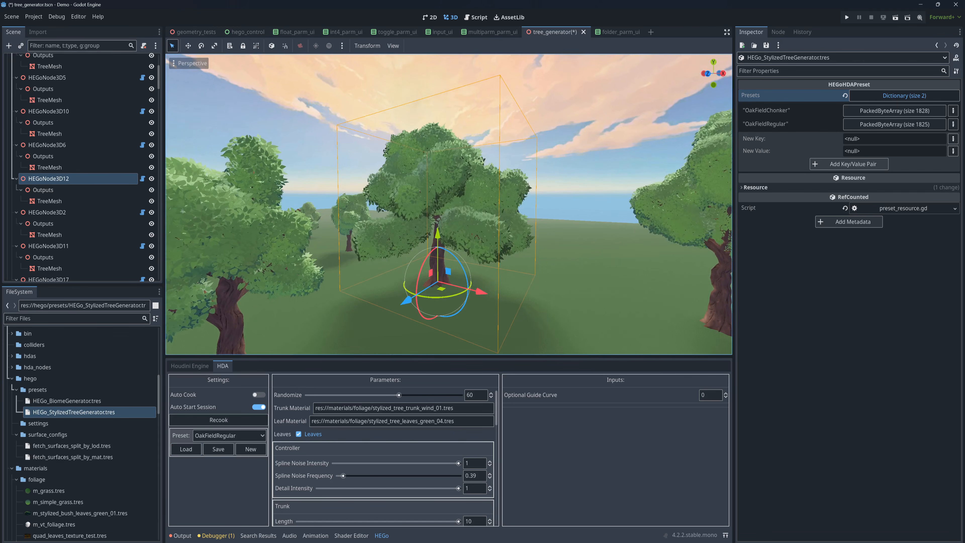
Load the SkinnyTallTree preset back onto HEGoNode3D12 and inspect the tree
left_click(240, 434)
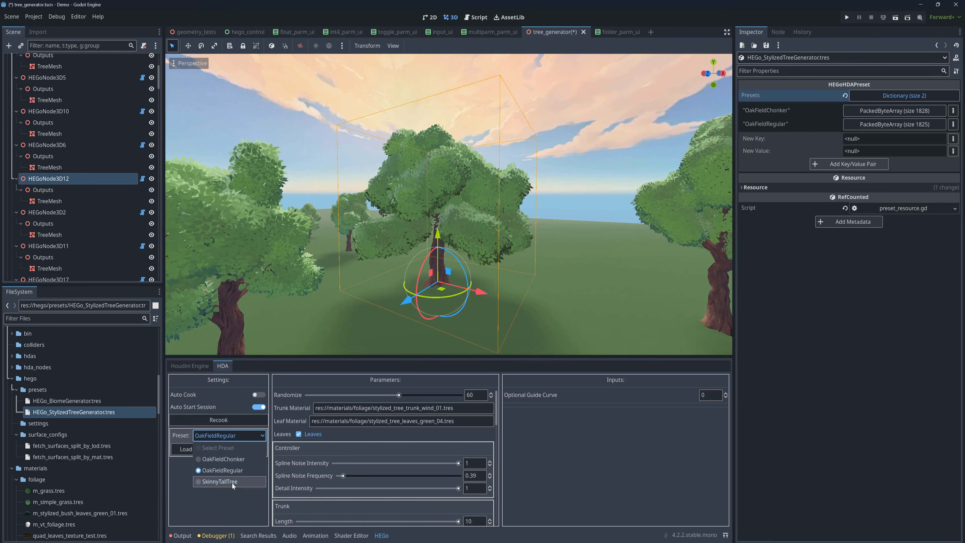
left_click(231, 482)
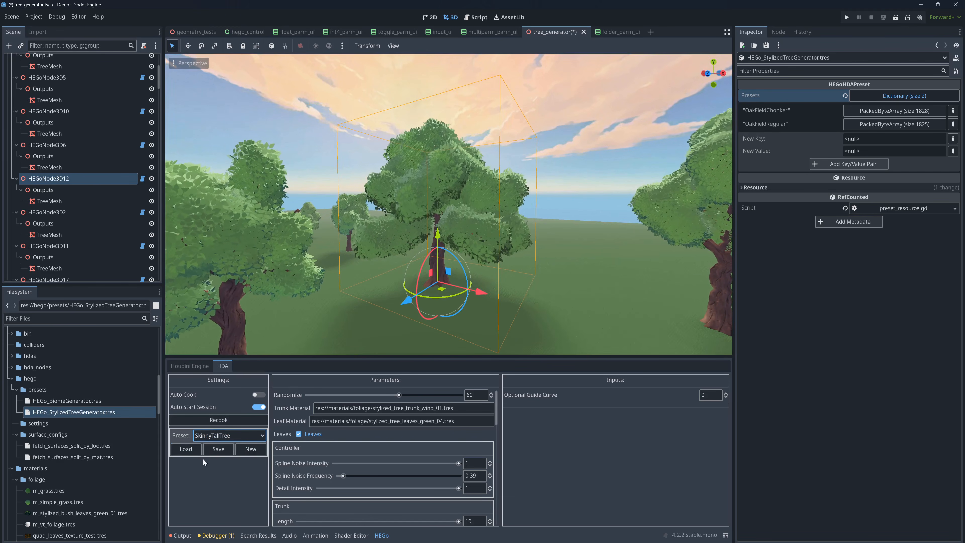
left_click(180, 449)
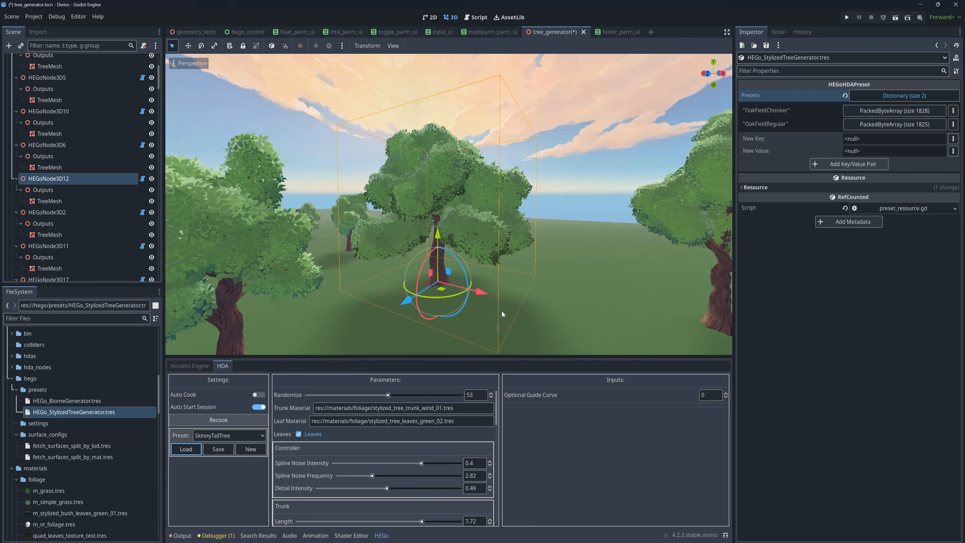
right_click_drag(502, 311, 478, 331)
key("s")
key("w")
key("s")
key("w")
key("s")
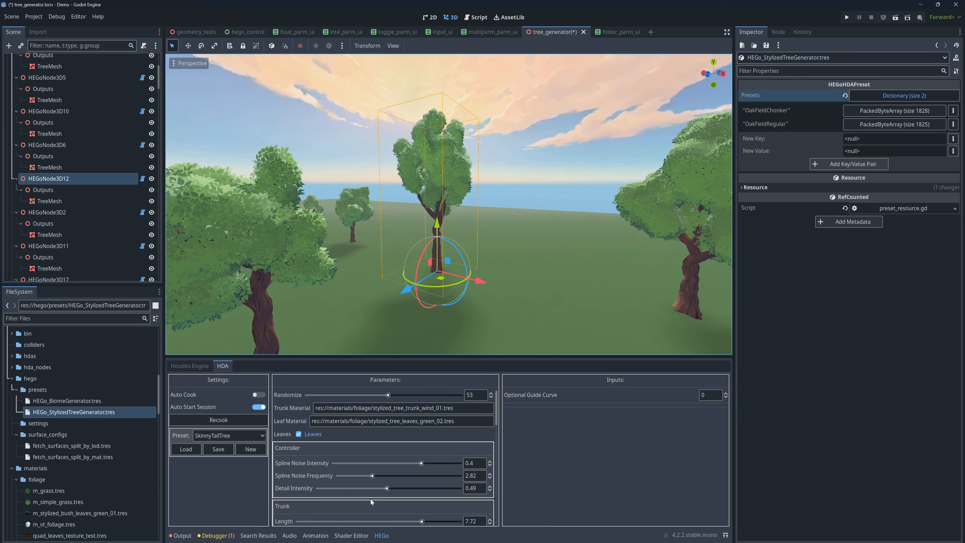
Set the tree's trunk Radius to 0.56 and save the change into the SkinnyTallTree preset
scroll(352, 493, "down", 2)
left_click_drag(358, 500, 387, 500)
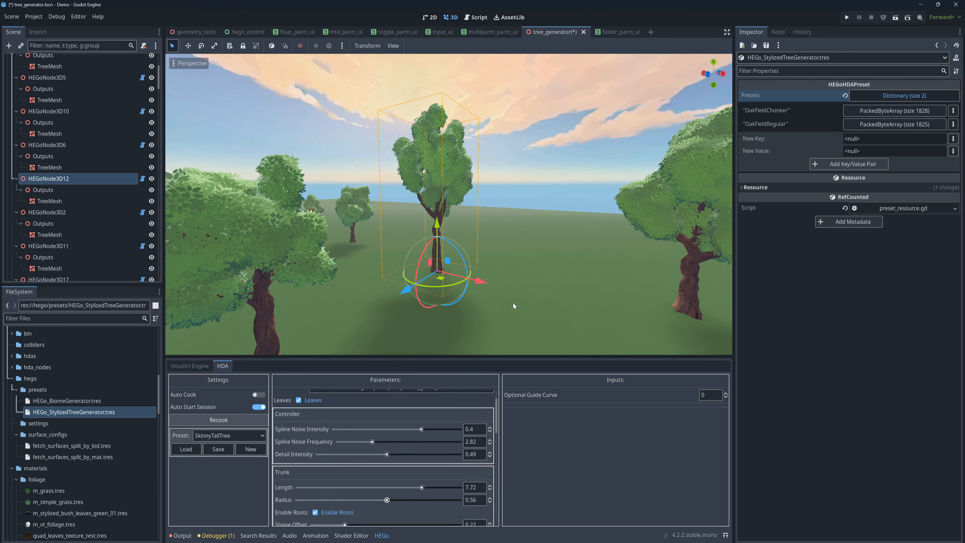
right_click_drag(513, 302, 513, 302)
key("w")
left_click(219, 449)
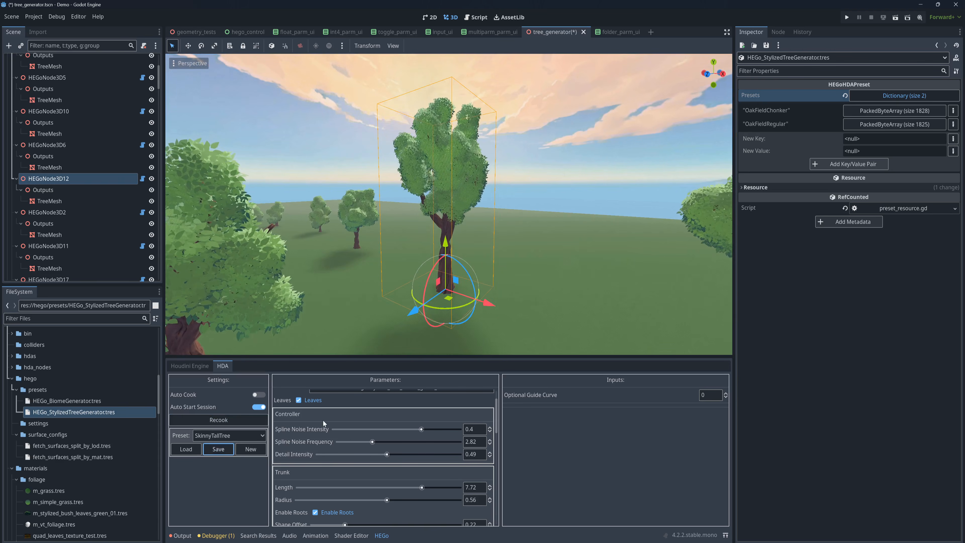
Switch HEGoNode3D12 to the OakFieldRegular preset's parameters
left_click(239, 436)
left_click(233, 472)
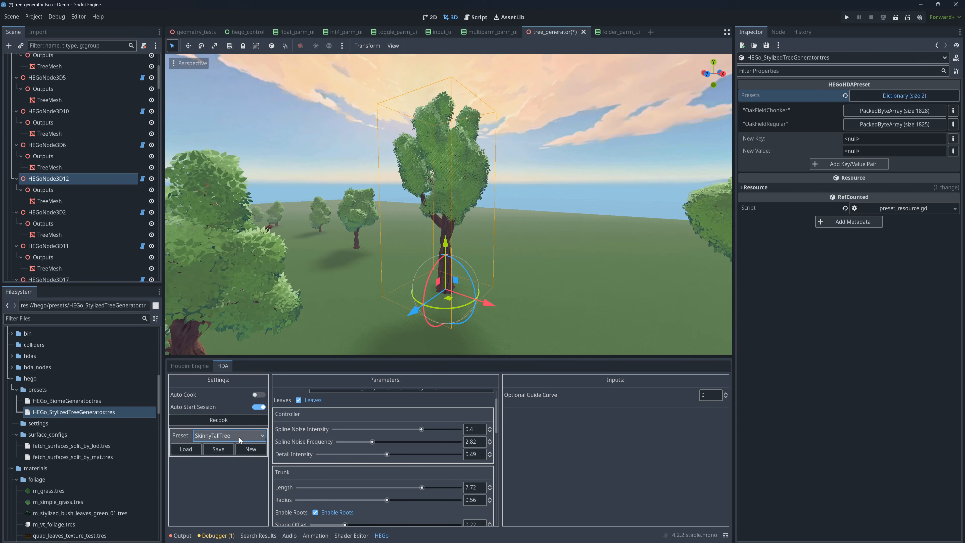
left_click(239, 438)
left_click(233, 466)
left_click(194, 451)
Reload the updated SkinnyTallTree preset and look over the thicker-trunked tree from different heights
left_click(245, 439)
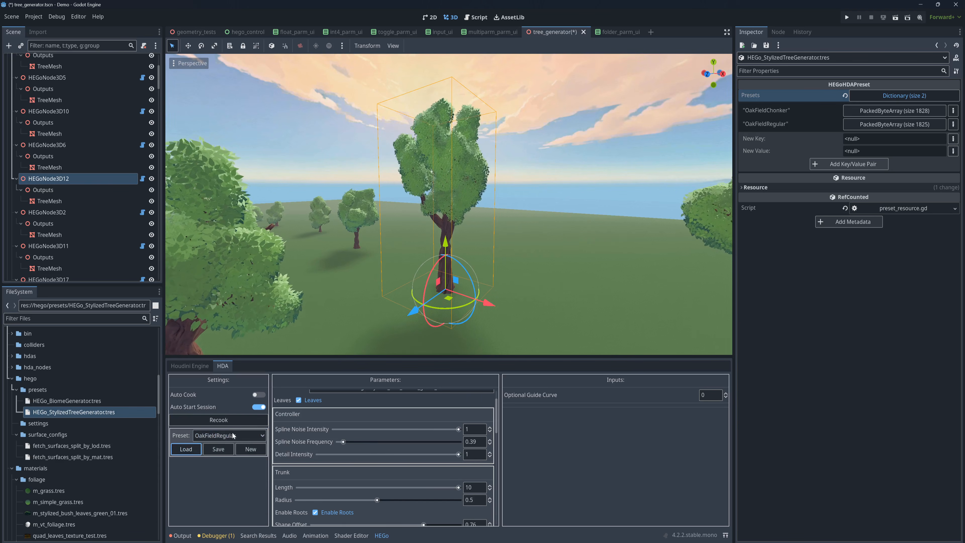
left_click(223, 472)
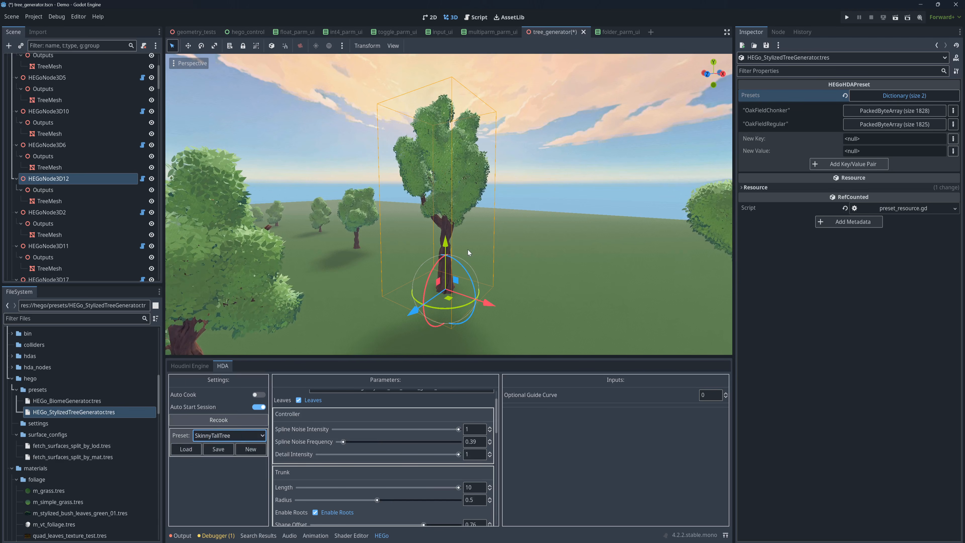
left_click(186, 449)
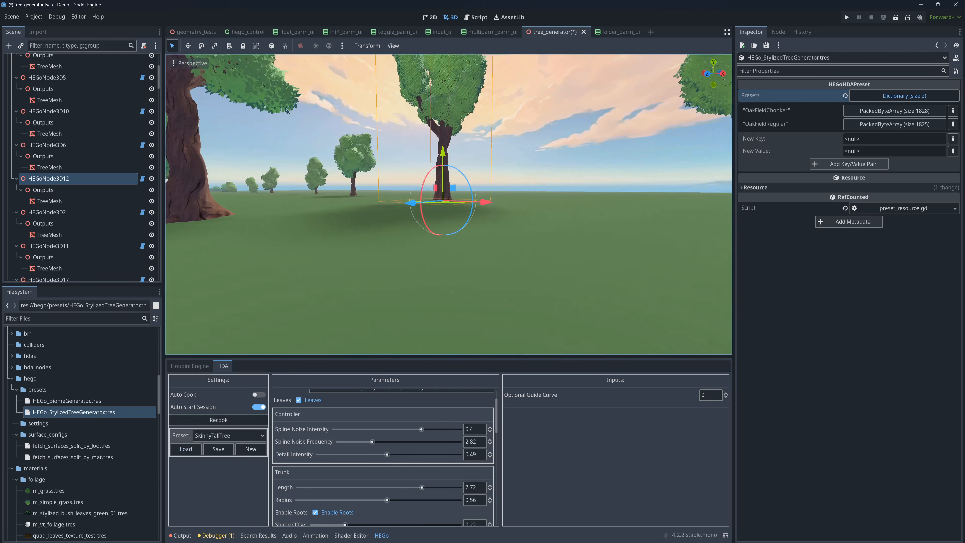
key("s")
key("e")
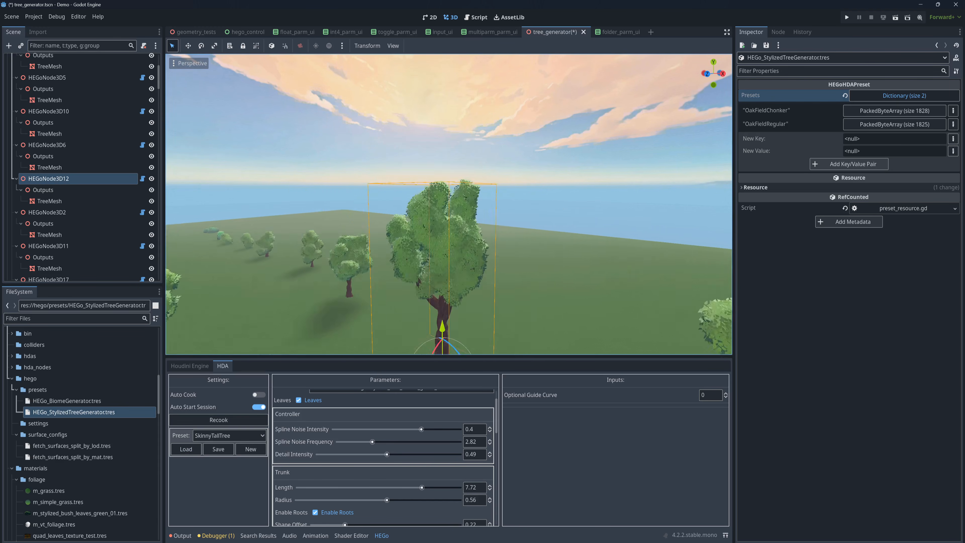
key("q")
key("e")
right_click_drag(468, 291, 468, 295)
key("s")
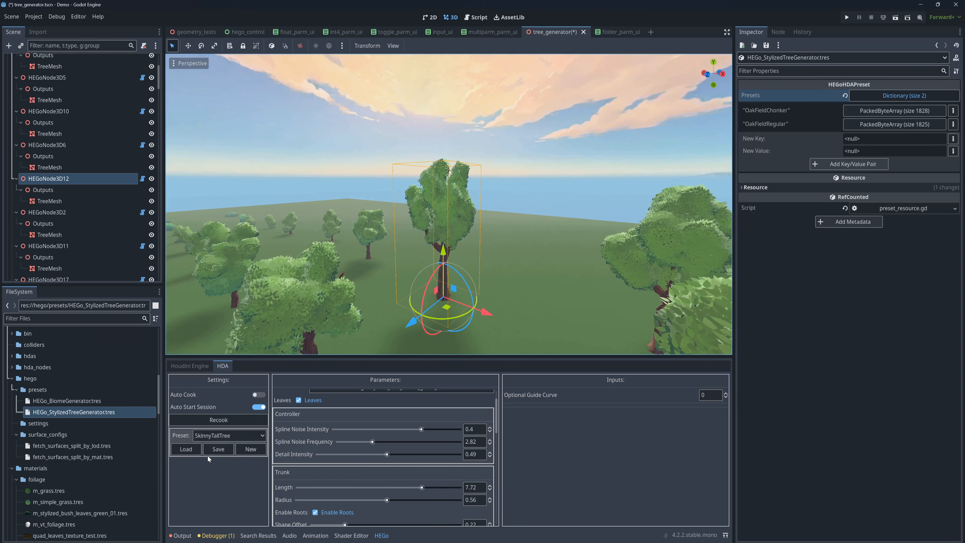
Locate the preset resources in the hego/presets folder and open HEGo_StylizedTreeGenerator.tres for inspection
left_click(103, 415)
left_click(111, 399)
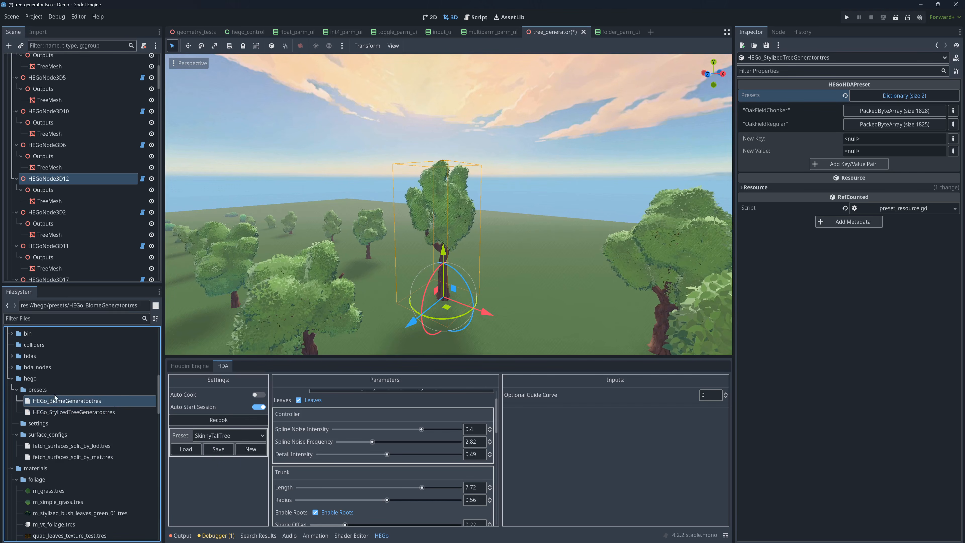
left_click(32, 380)
left_click(37, 389)
left_click(79, 404)
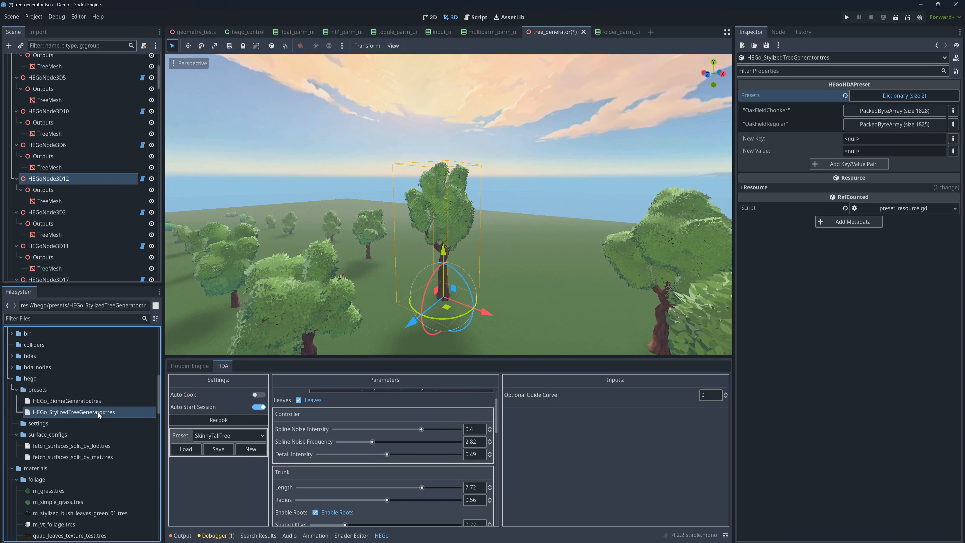
double_click(101, 402)
double_click(105, 412)
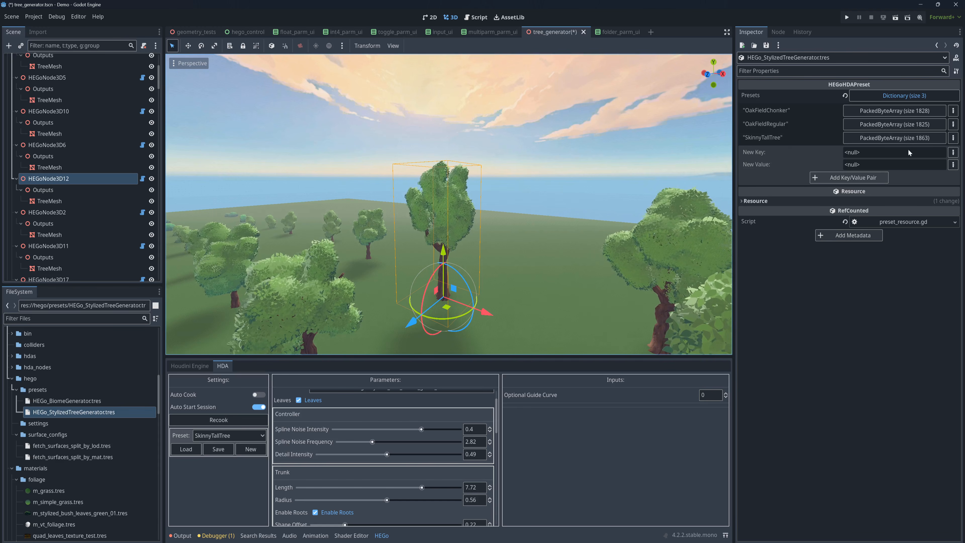
Remove the SkinnyTallTree entry from the Presets dictionary and select OakFieldChonker as the node's preset
left_click(953, 138)
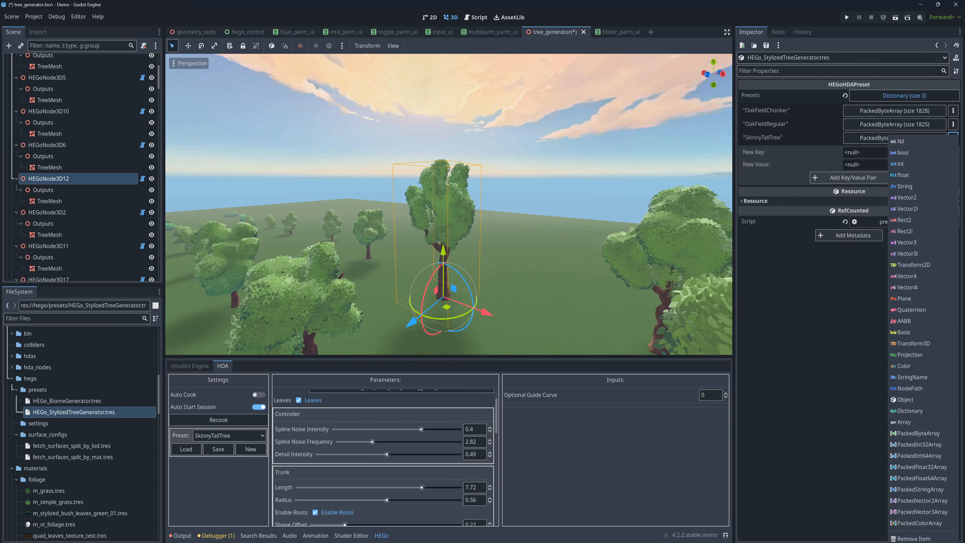
left_click(914, 538)
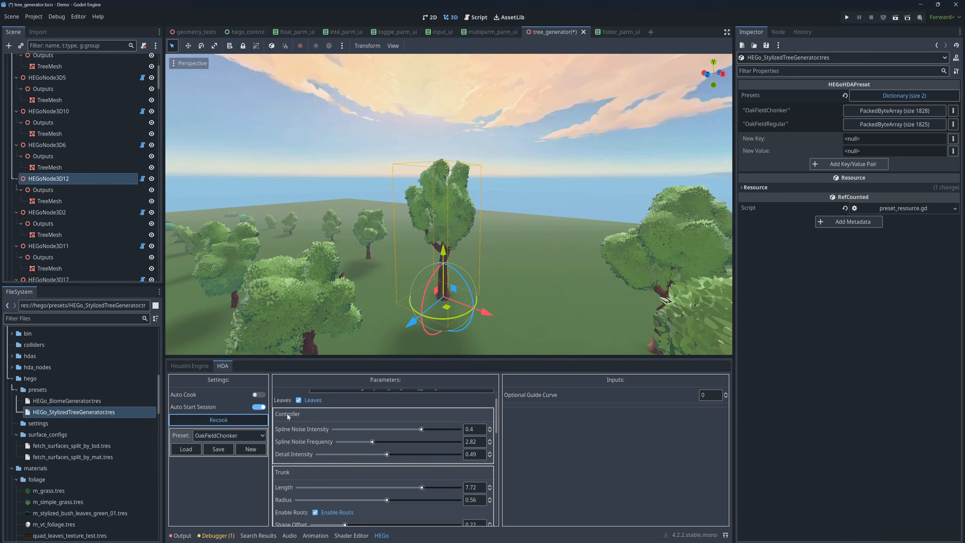
left_click(227, 435)
left_click(217, 459)
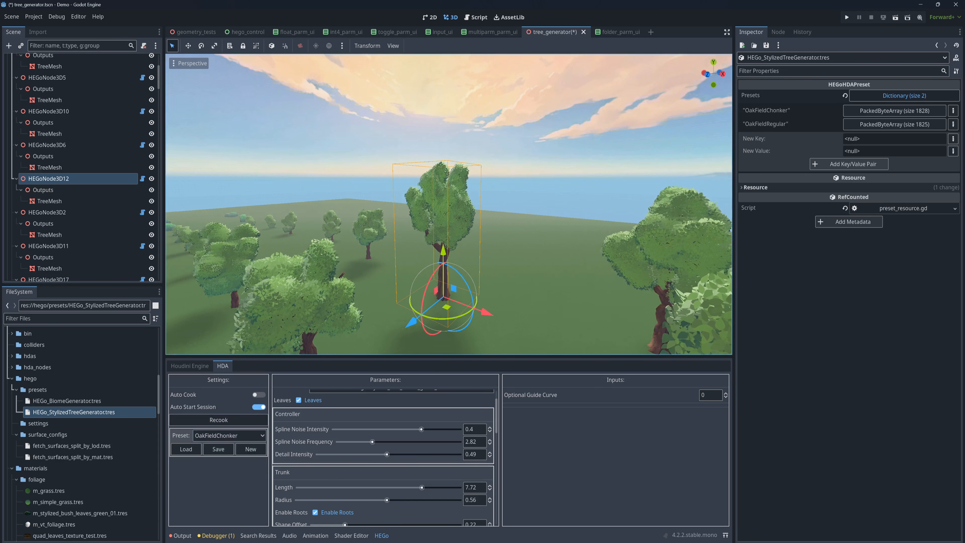
mouse_move(410, 258)
middle_mouse_down()
mouse_move(429, 198)
mouse_move(414, 255)
middle_mouse_up()
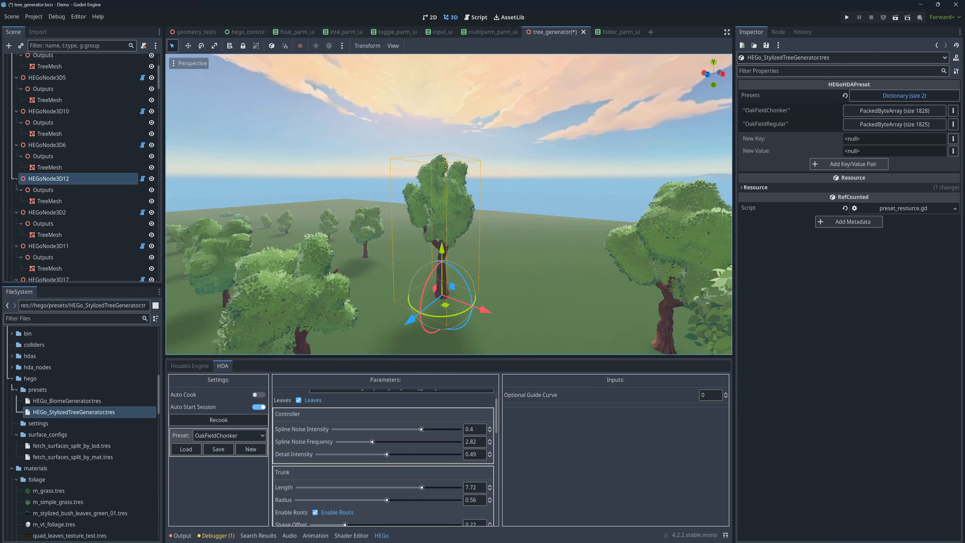
left_click(66, 411)
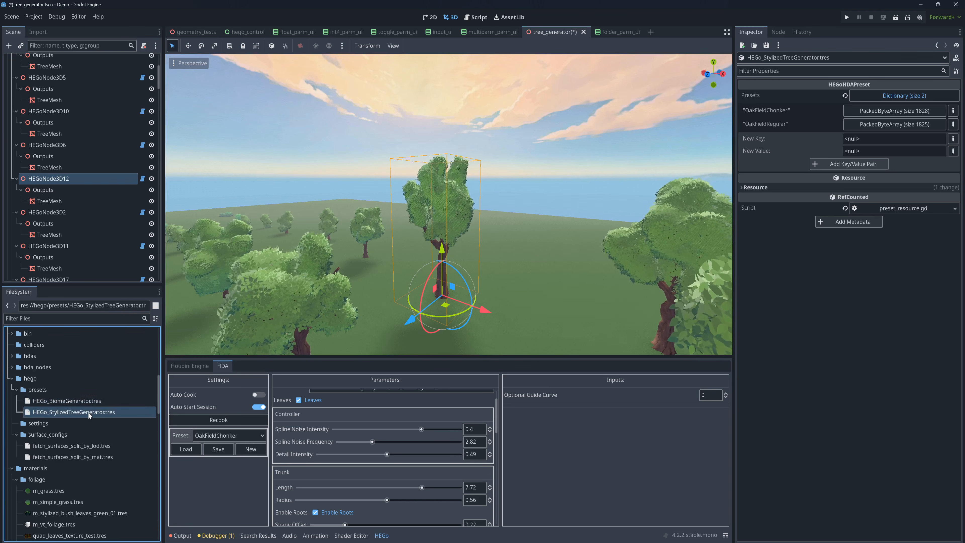
left_click(97, 399)
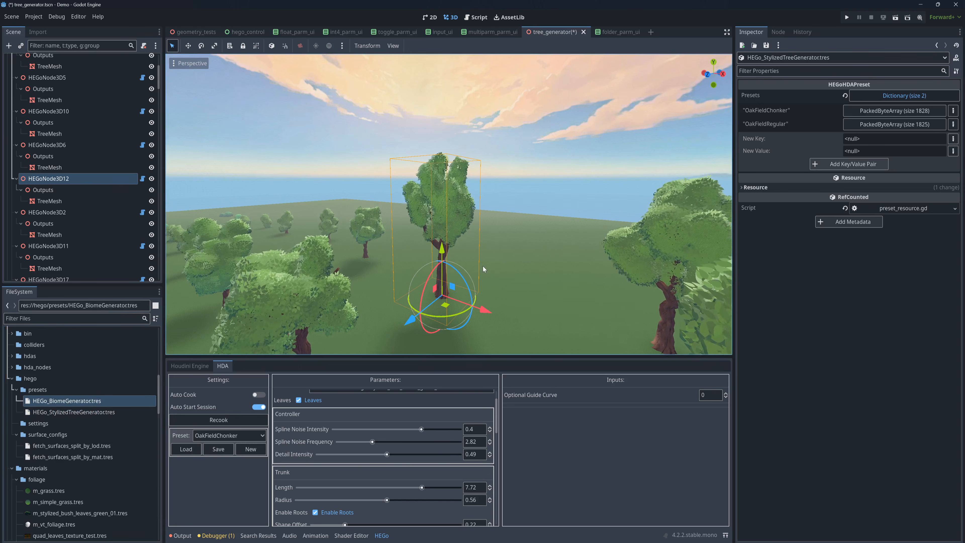
key("w")
mouse_move(529, 234)
right_mouse_down()
mouse_move(348, 240)
mouse_move(534, 232)
right_mouse_up()
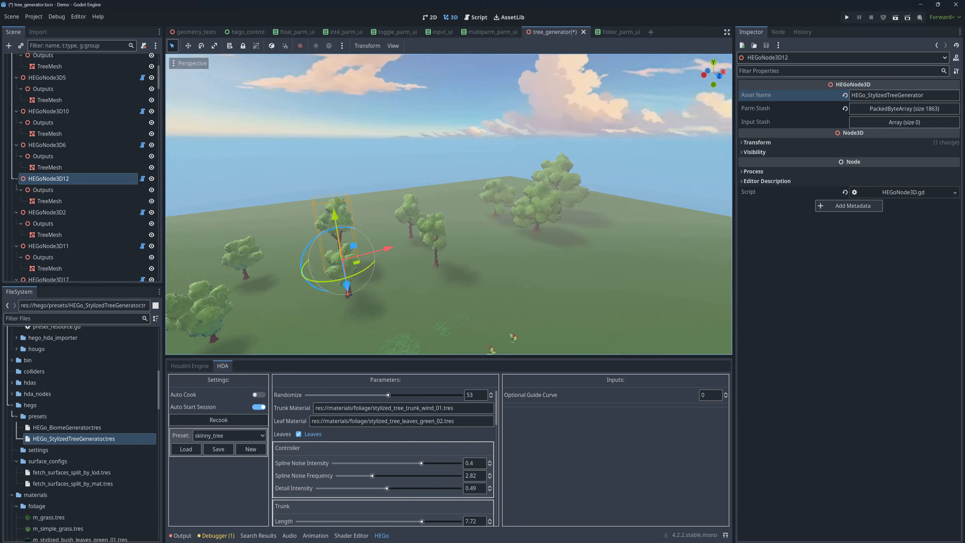
Fly through the scene to survey the distant tree groups and surrounding objects around HEGoNode3D12
right_click_drag(448, 205, 304, 179)
key("w")
key("w")
key("w")
key("w")
right_click_drag(517, 157, 484, 158)
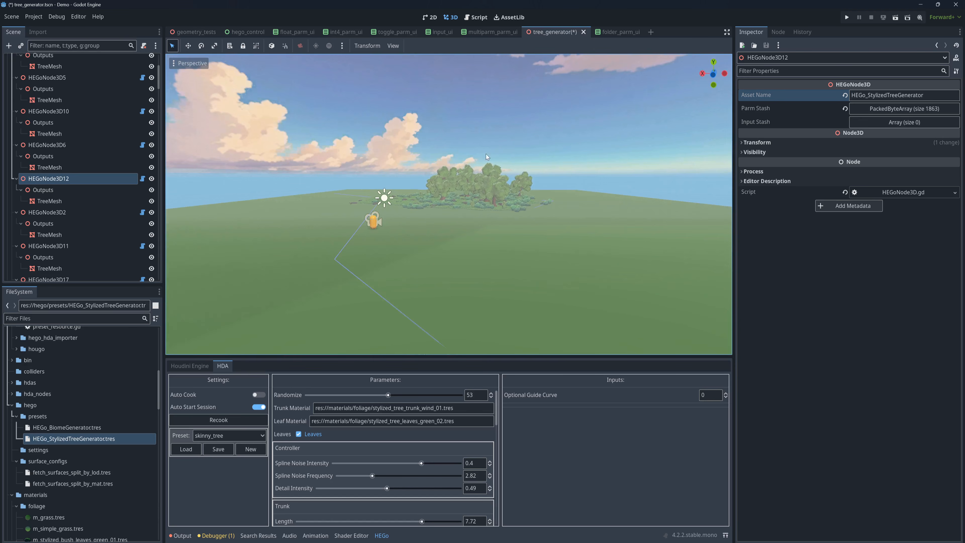
right_click_drag(487, 157, 503, 161)
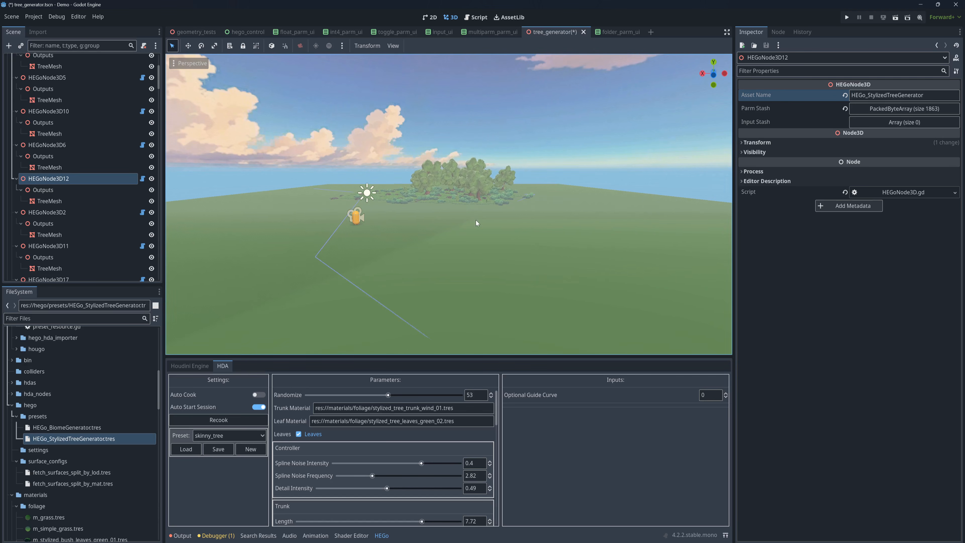
key("w")
mouse_move(513, 203)
right_mouse_down()
mouse_move(251, 214)
mouse_move(289, 207)
mouse_move(205, 226)
mouse_move(171, 214)
mouse_move(213, 219)
mouse_move(209, 227)
mouse_move(507, 209)
mouse_move(478, 213)
mouse_move(495, 202)
right_mouse_up()
key("w")
key("w")
key("w")
key("w")
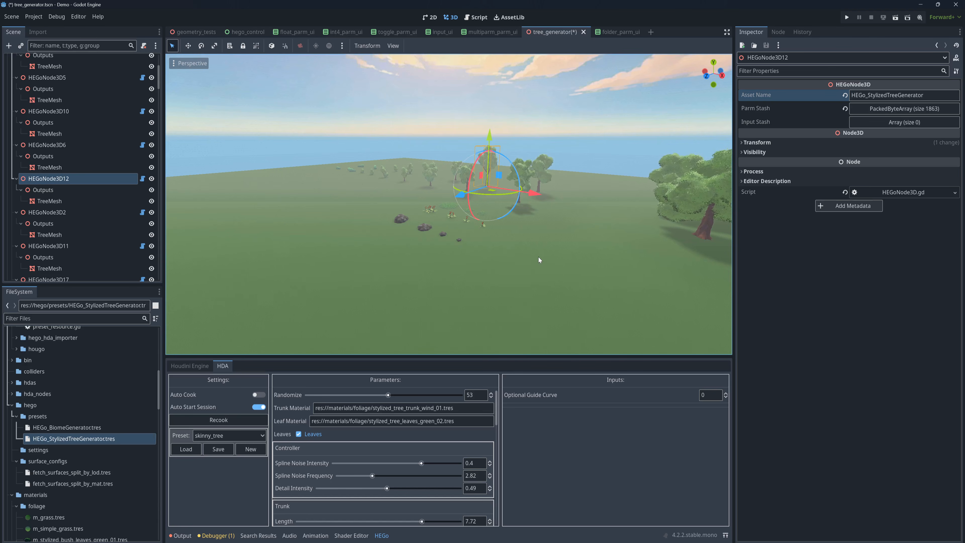
Fly from the area around HEGoNode3D12 to the grove of large trees, bushes and rocks and look it over
key("w")
right_click_drag(520, 236, 335, 253)
key("w")
key("w")
key("s")
key("w")
key("w")
key("w")
key("s")
right_click_drag(543, 263, 520, 264)
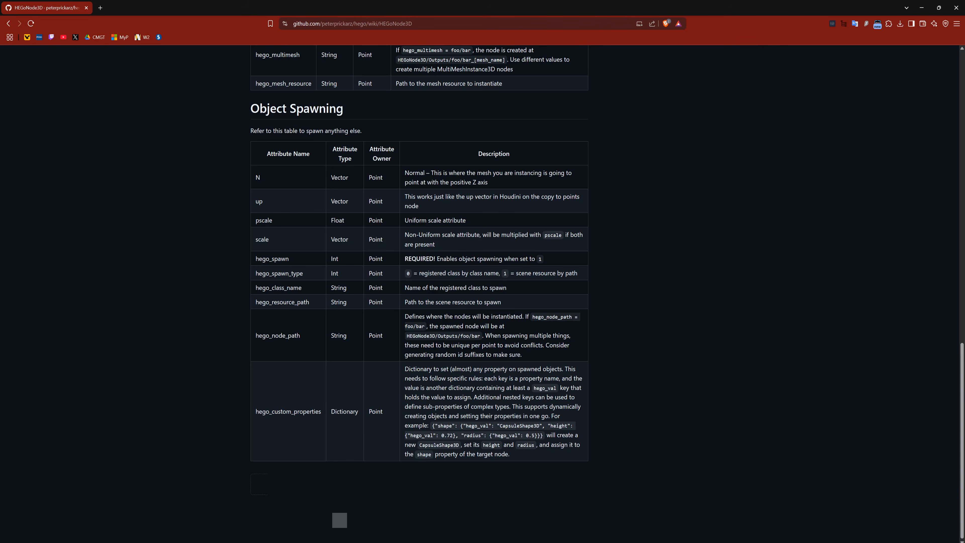
Switch to the browser, skim the HEGoNode3D wiki attribute tables, and review the version 0.2.1 notes on the hego repository's Releases page
scroll(366, 244, "up", 18)
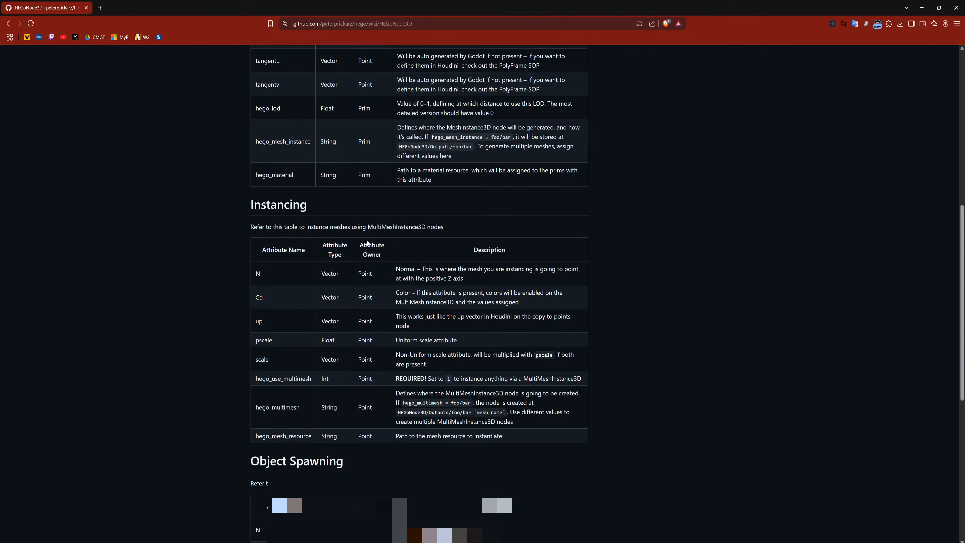
left_click(23, 76)
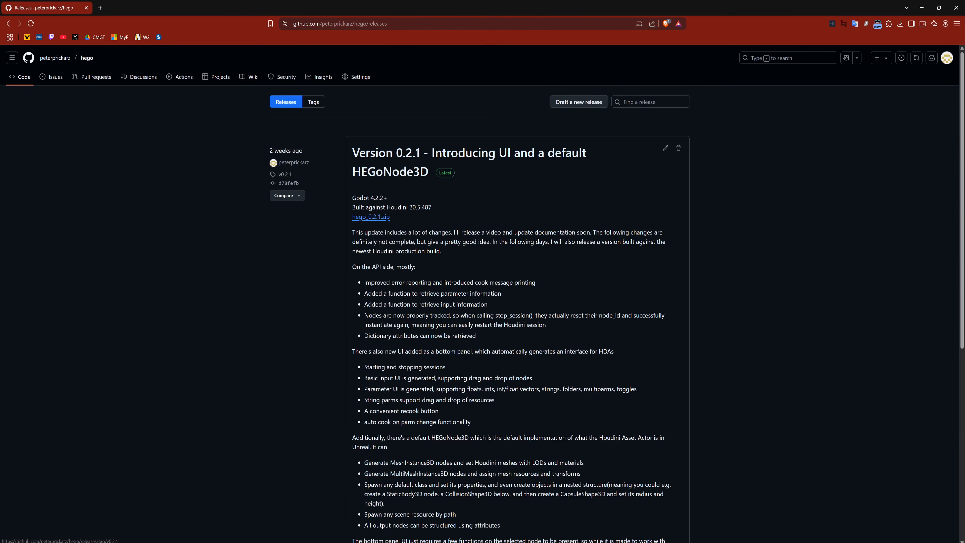
scroll(452, 255, "down", 3)
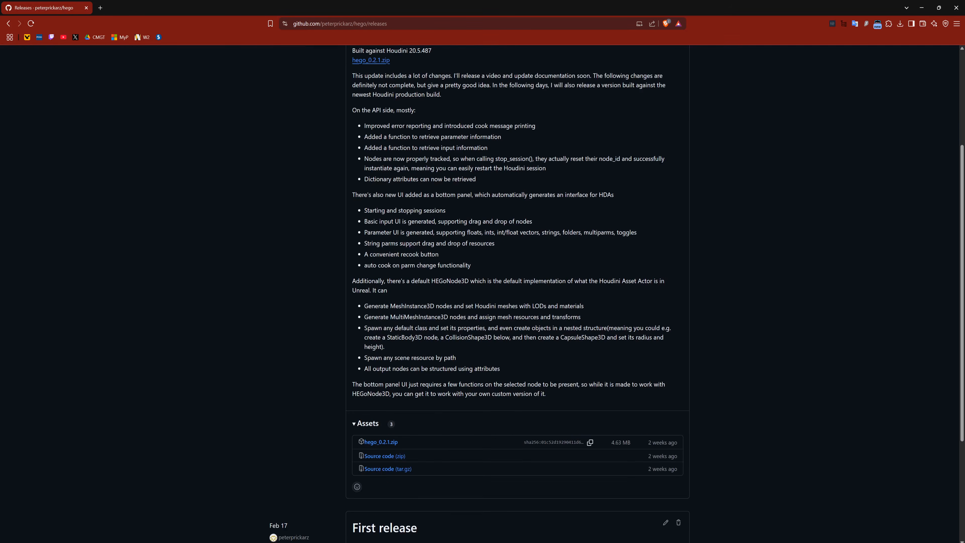
scroll(452, 255, "up", 2)
scroll(456, 253, "up", 1)
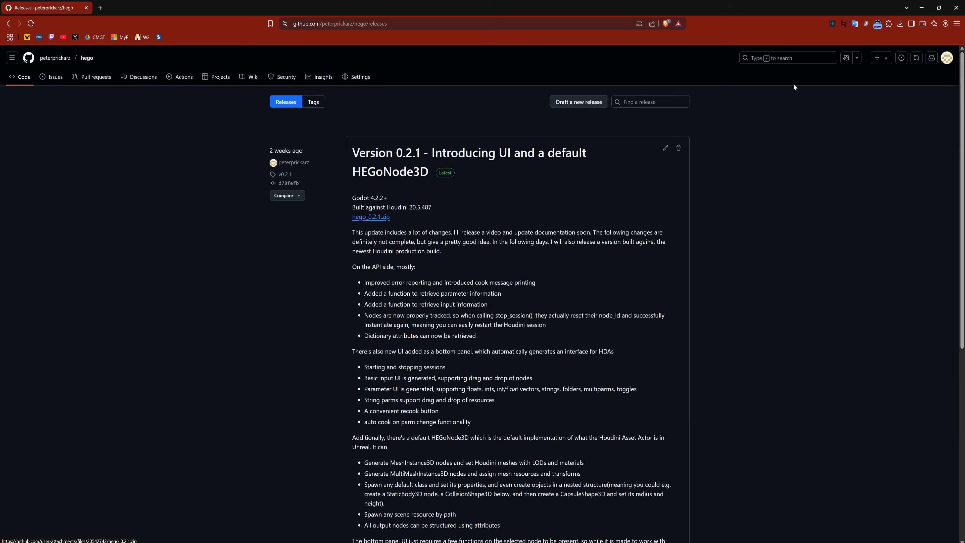
Open the downloaded hego_0.2.1.zip and select the addons and bin folders inside its hego_0.2.1 folder
left_click(901, 26)
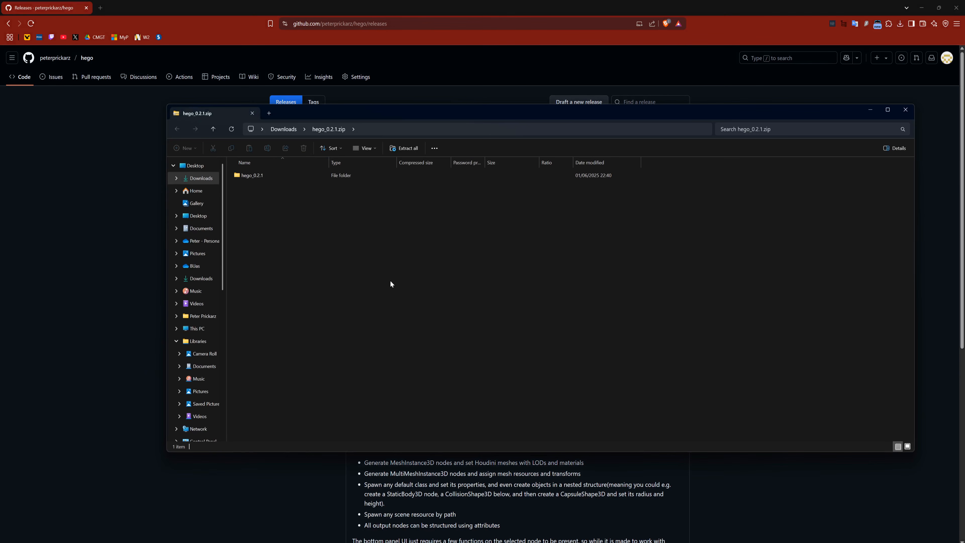
double_click(251, 175)
left_click_drag(276, 239, 247, 168)
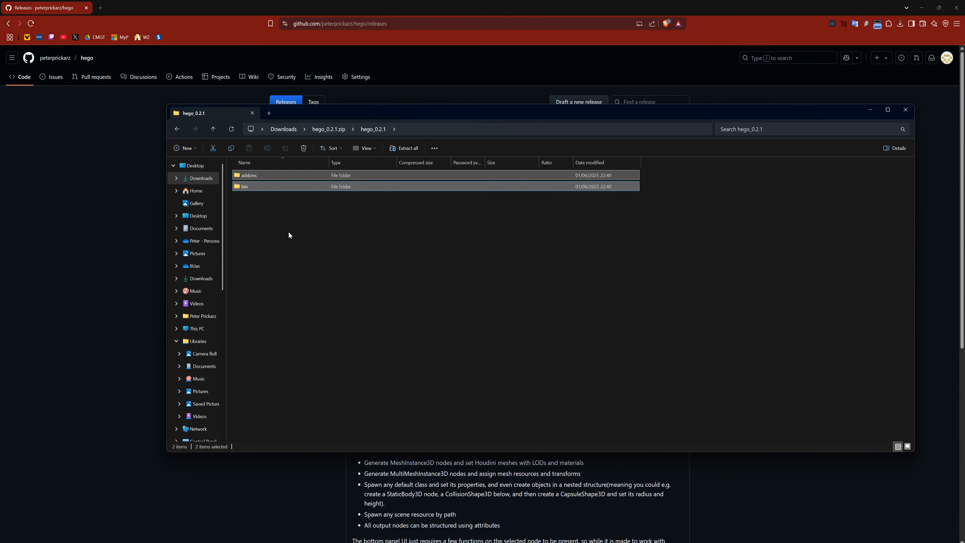
left_click_drag(285, 220, 252, 165)
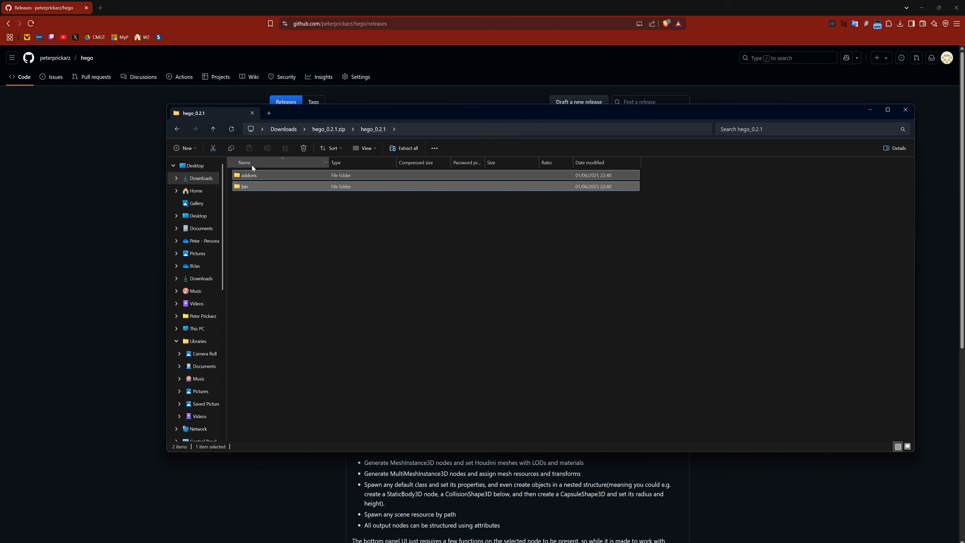
left_click(304, 230)
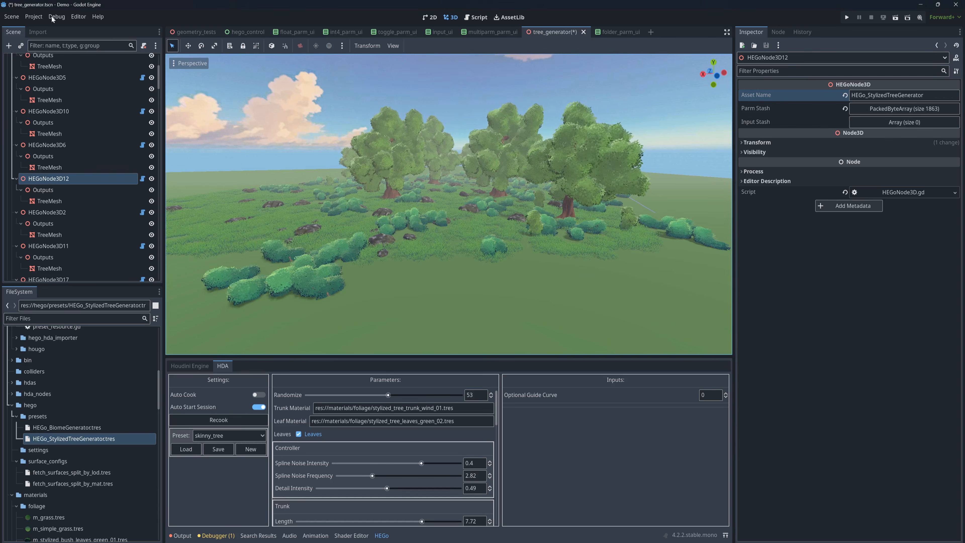
Switch back to Godot and check the installed HEGo plugins in the Project Settings, leaving them as they are
left_click(34, 16)
left_click(57, 25)
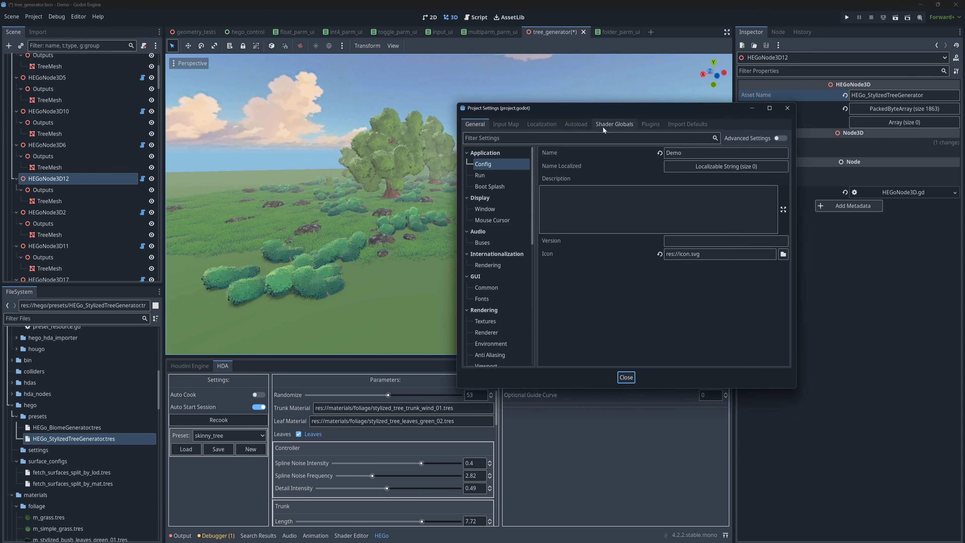
left_click(650, 126)
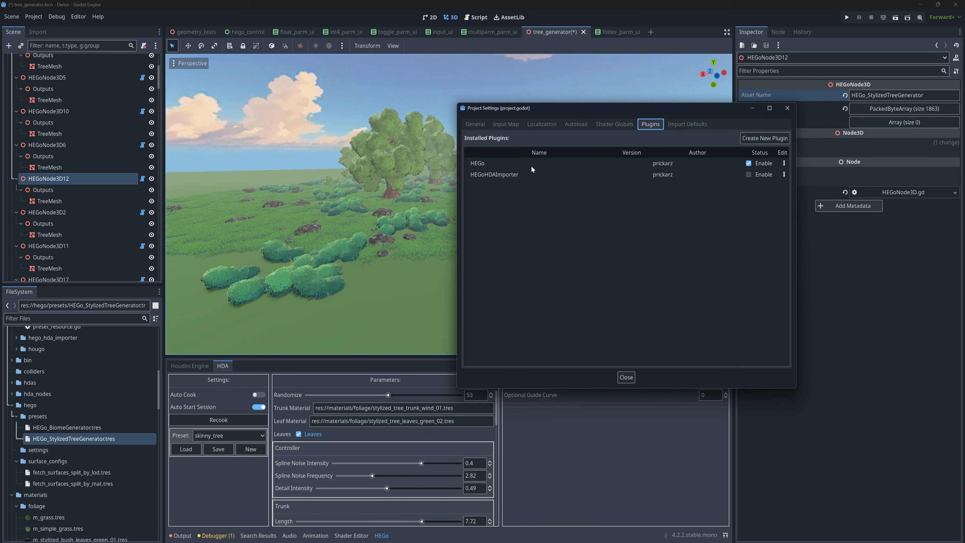
left_click(787, 109)
Fly around the grove again to view its trees, bushes and rocks from nearer and farther viewpoints
right_click_drag(623, 130, 653, 131)
key("s")
right_click_drag(547, 195, 387, 206)
key("w")
key("s")
key("w")
key("w")
key("s")
key("w")
key("w")
key("w")
right_click_drag(494, 195, 507, 207)
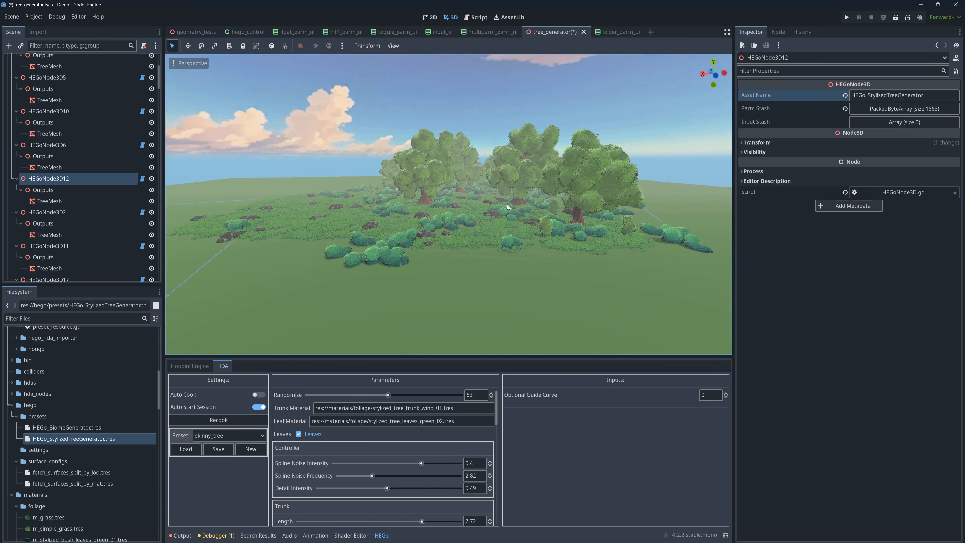